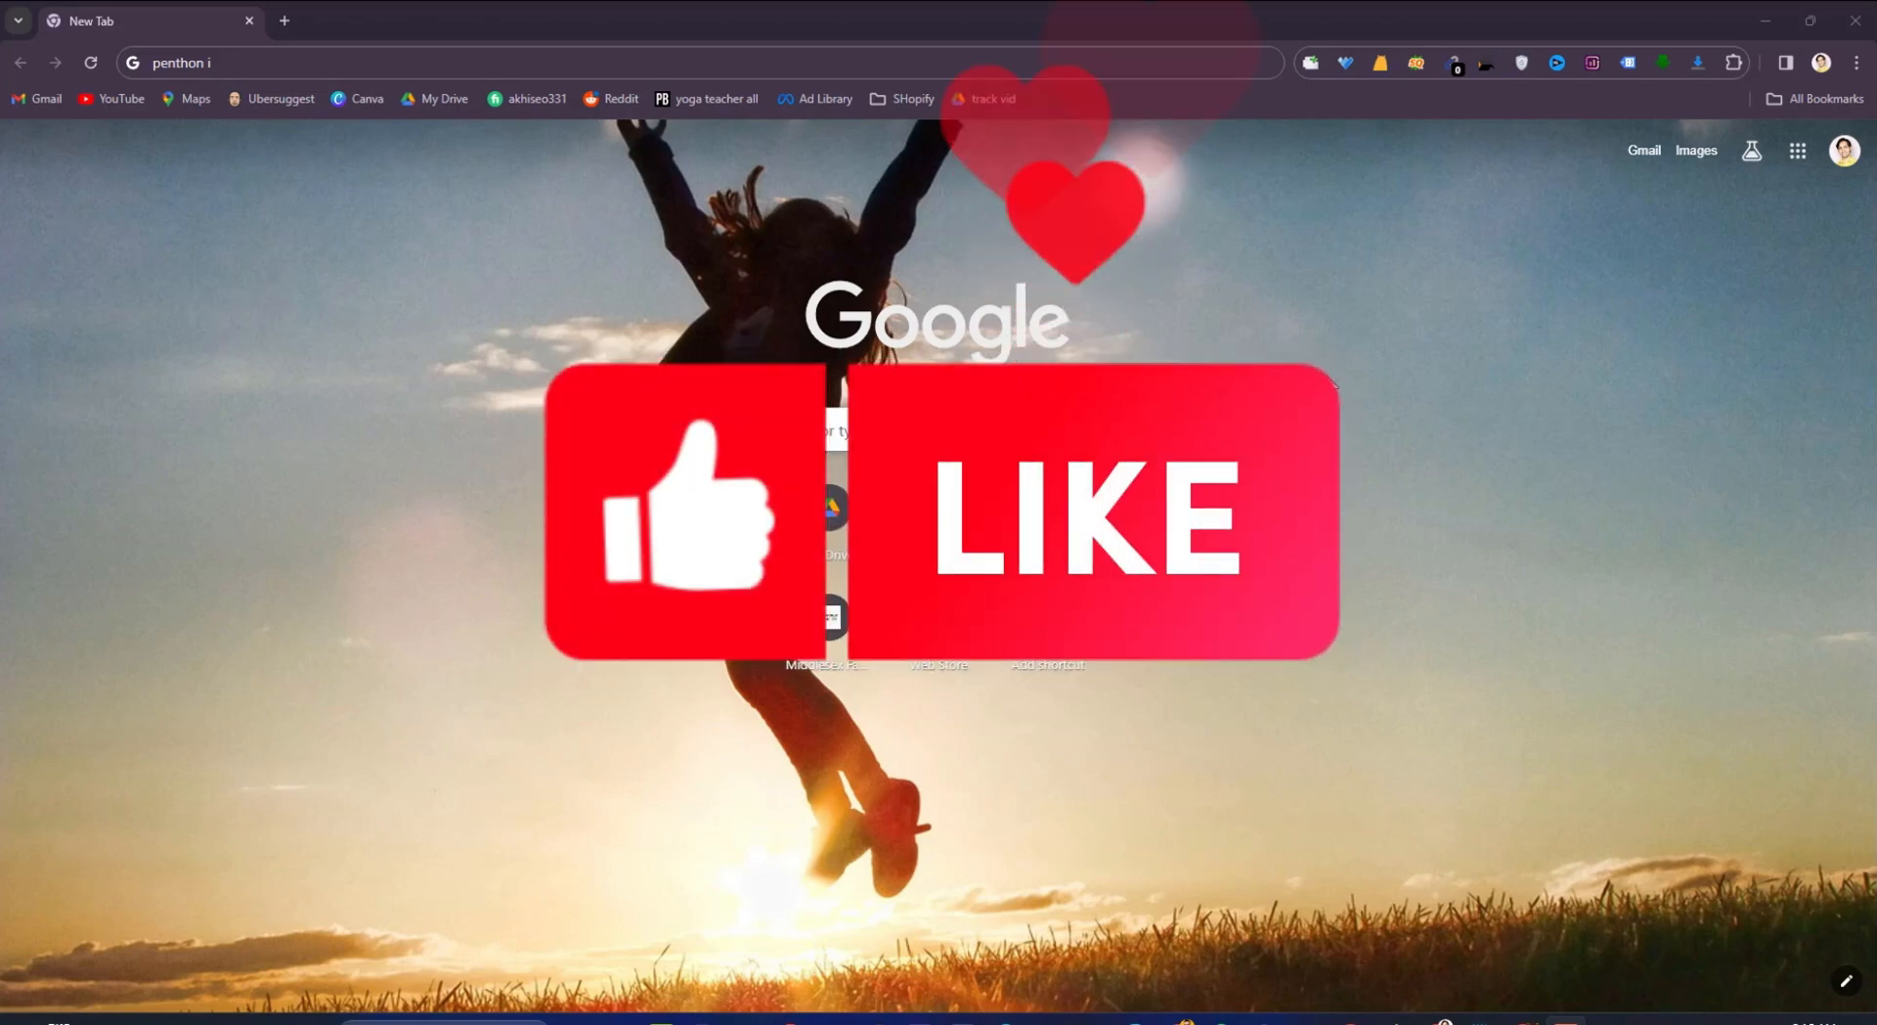
# - Search Google for 'pantheon io' and open the Pantheon.io homepage in a new tab
pyautogui.click(297, 63)
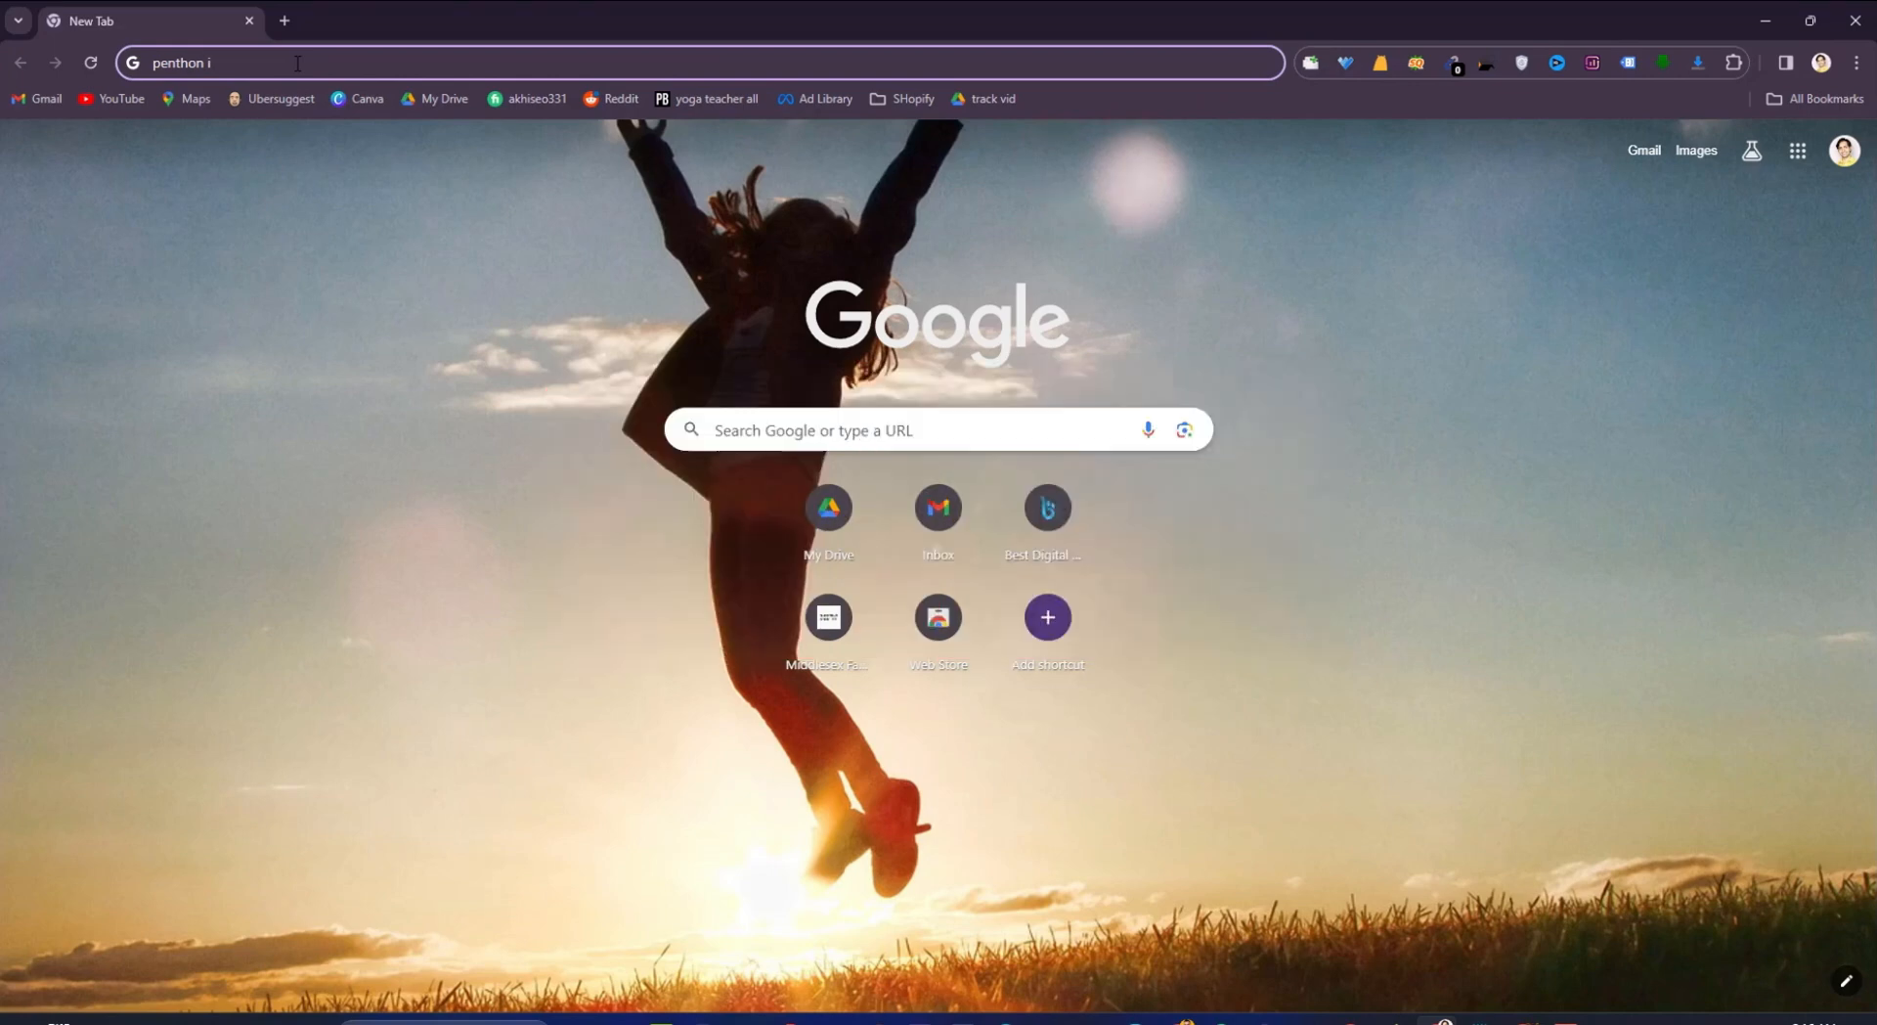
pyautogui.press('BackSpace')
pyautogui.press('BackSpace')
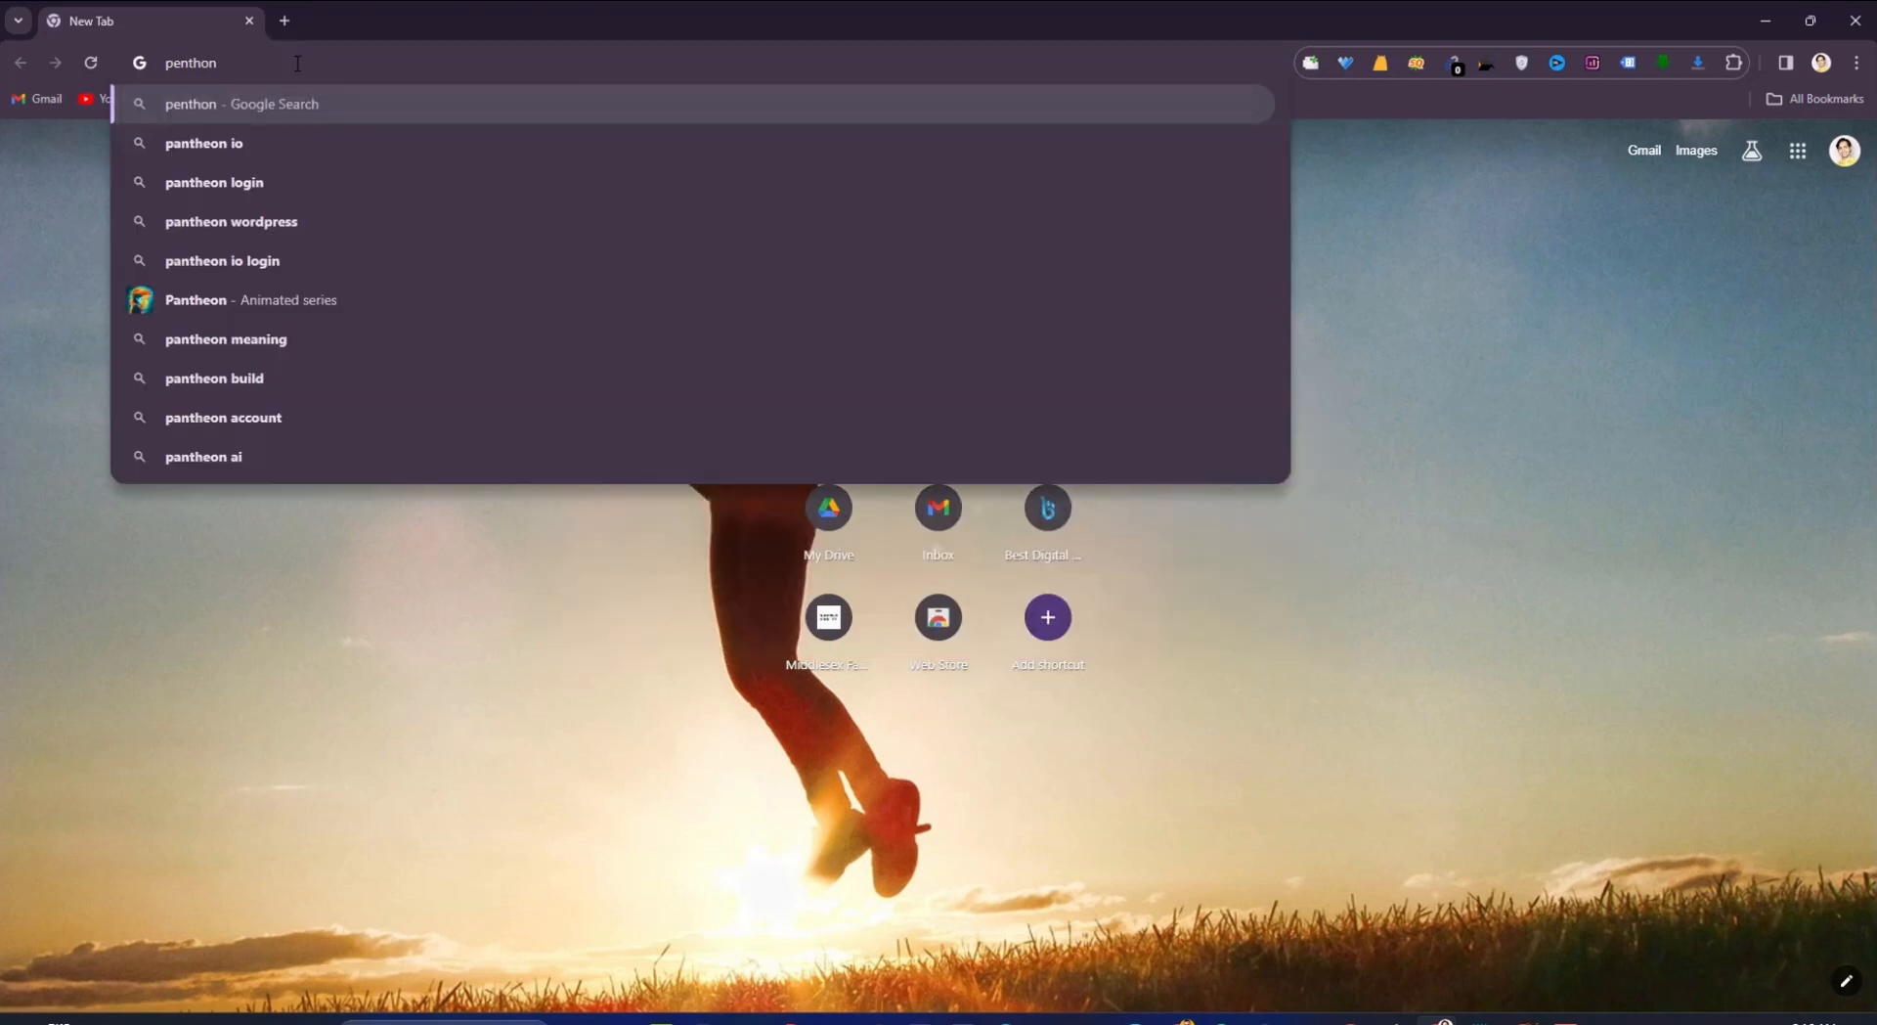
pyautogui.click(232, 149)
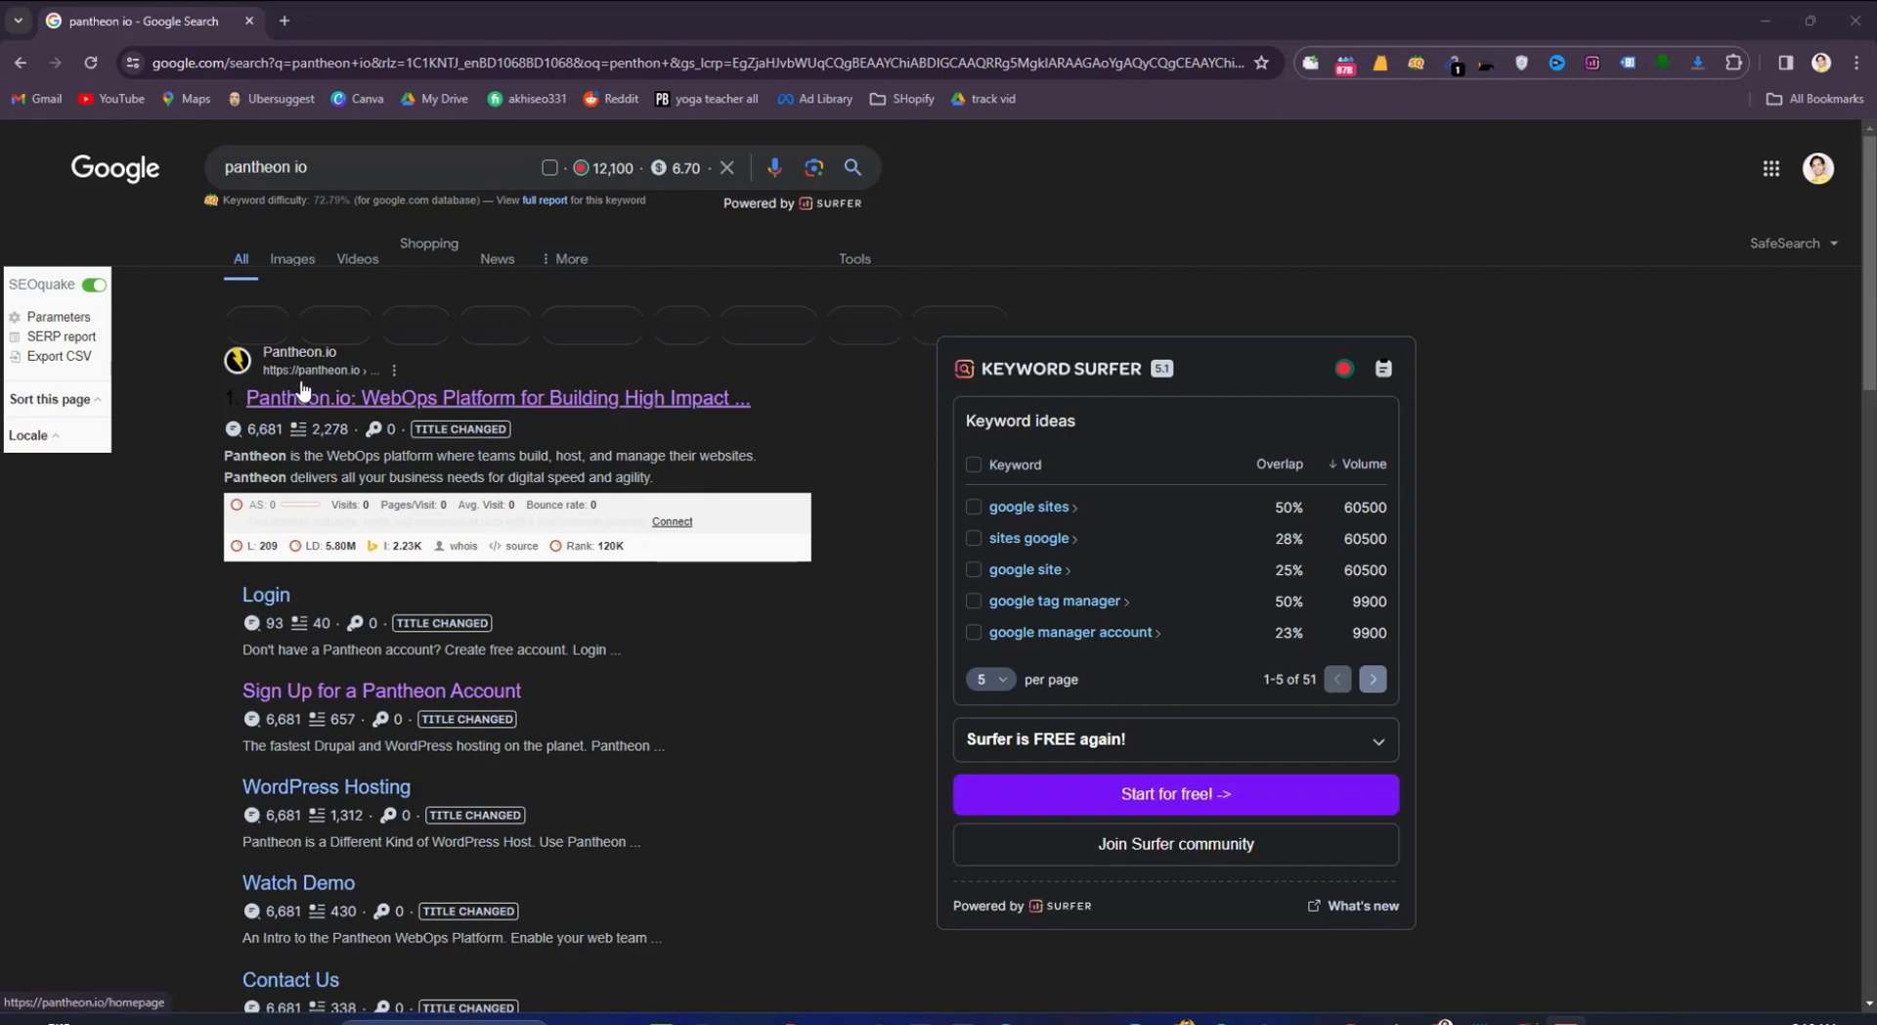
pyautogui.keyDown('ctrl'); pyautogui.click(376, 409); pyautogui.keyUp('ctrl')
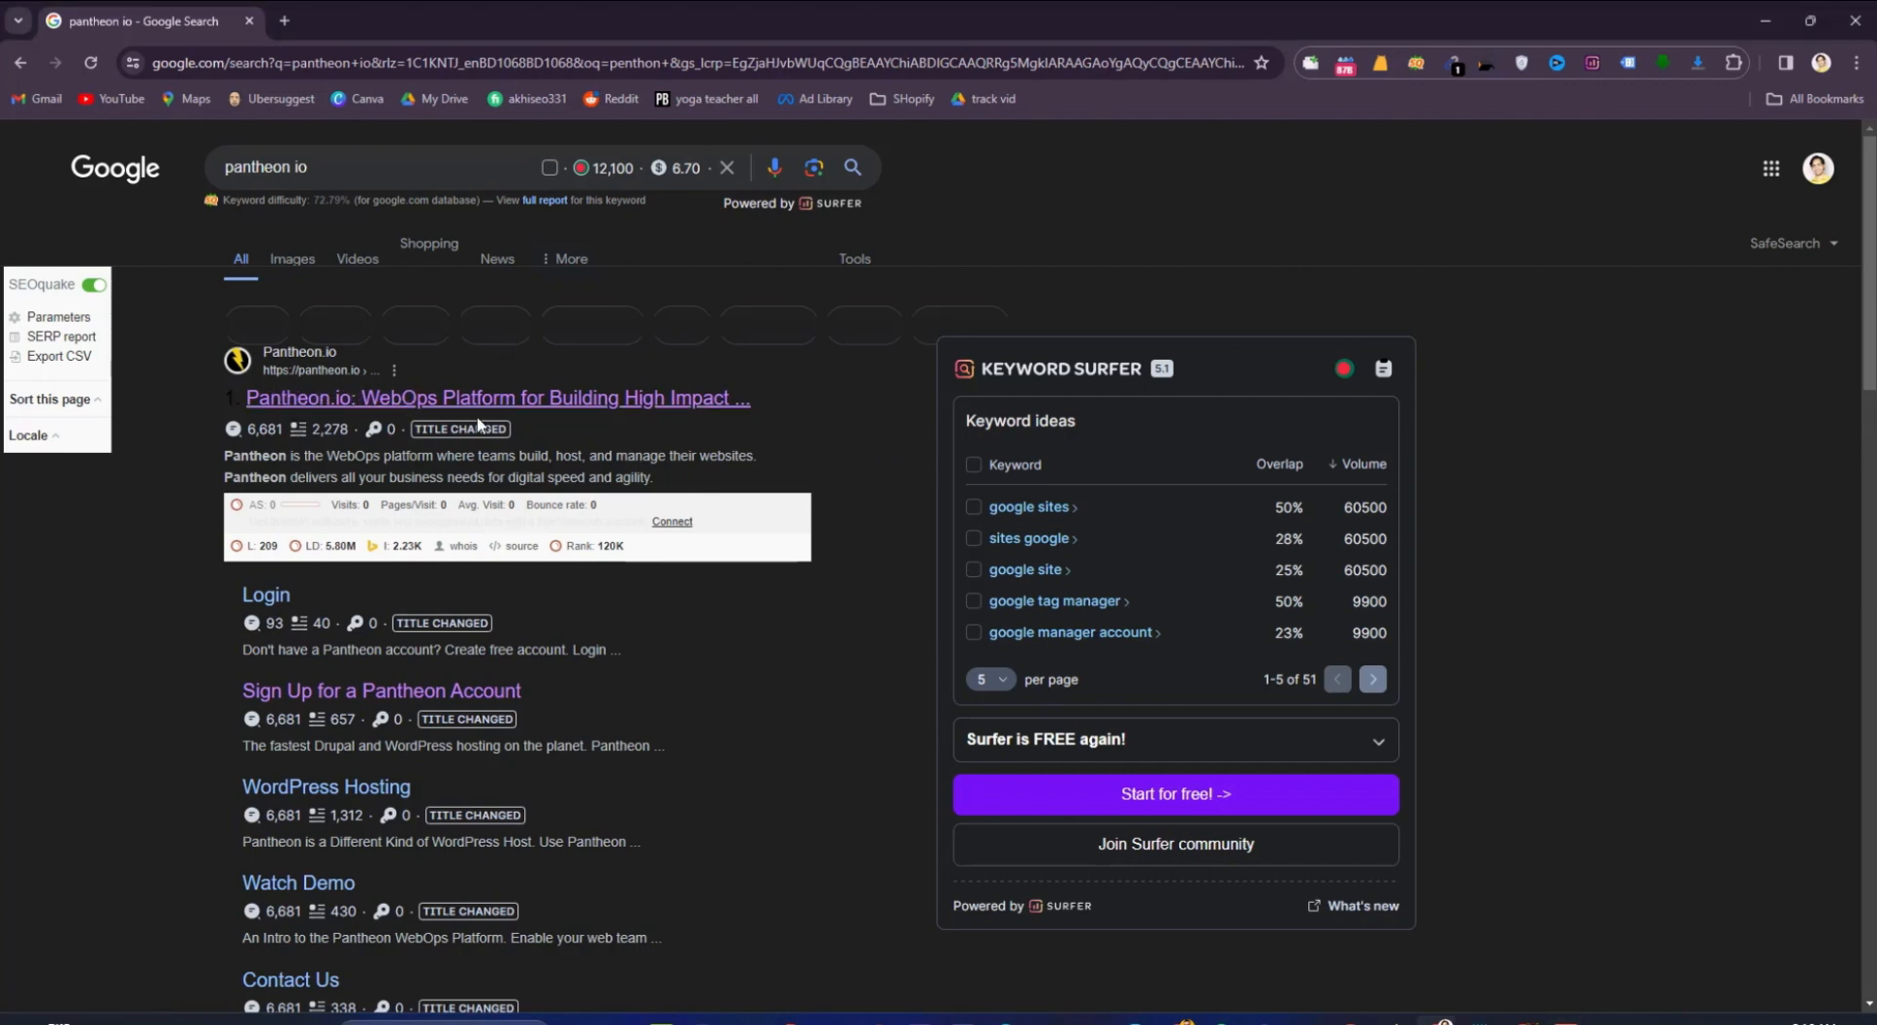
pyautogui.click(323, 21)
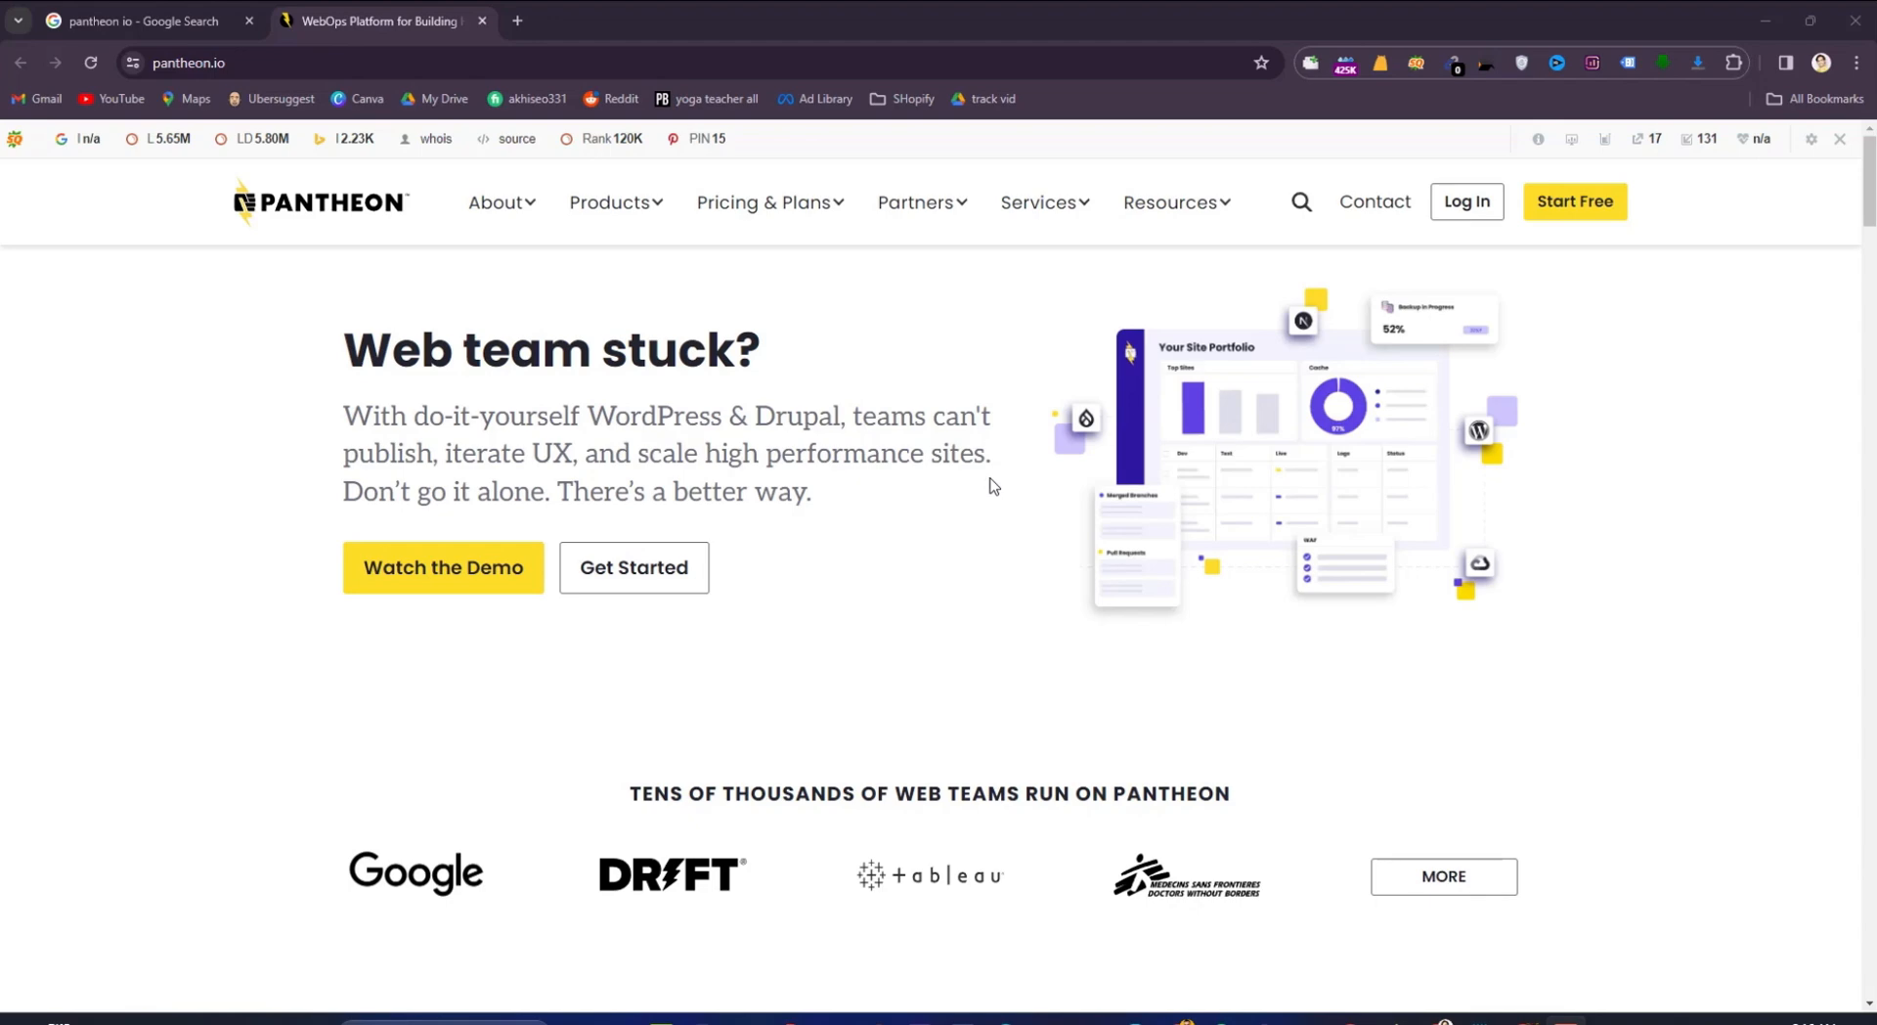
# - Hide the SEObar for this domain and go to Pantheon's Start Free registration form
pyautogui.click(1840, 137)
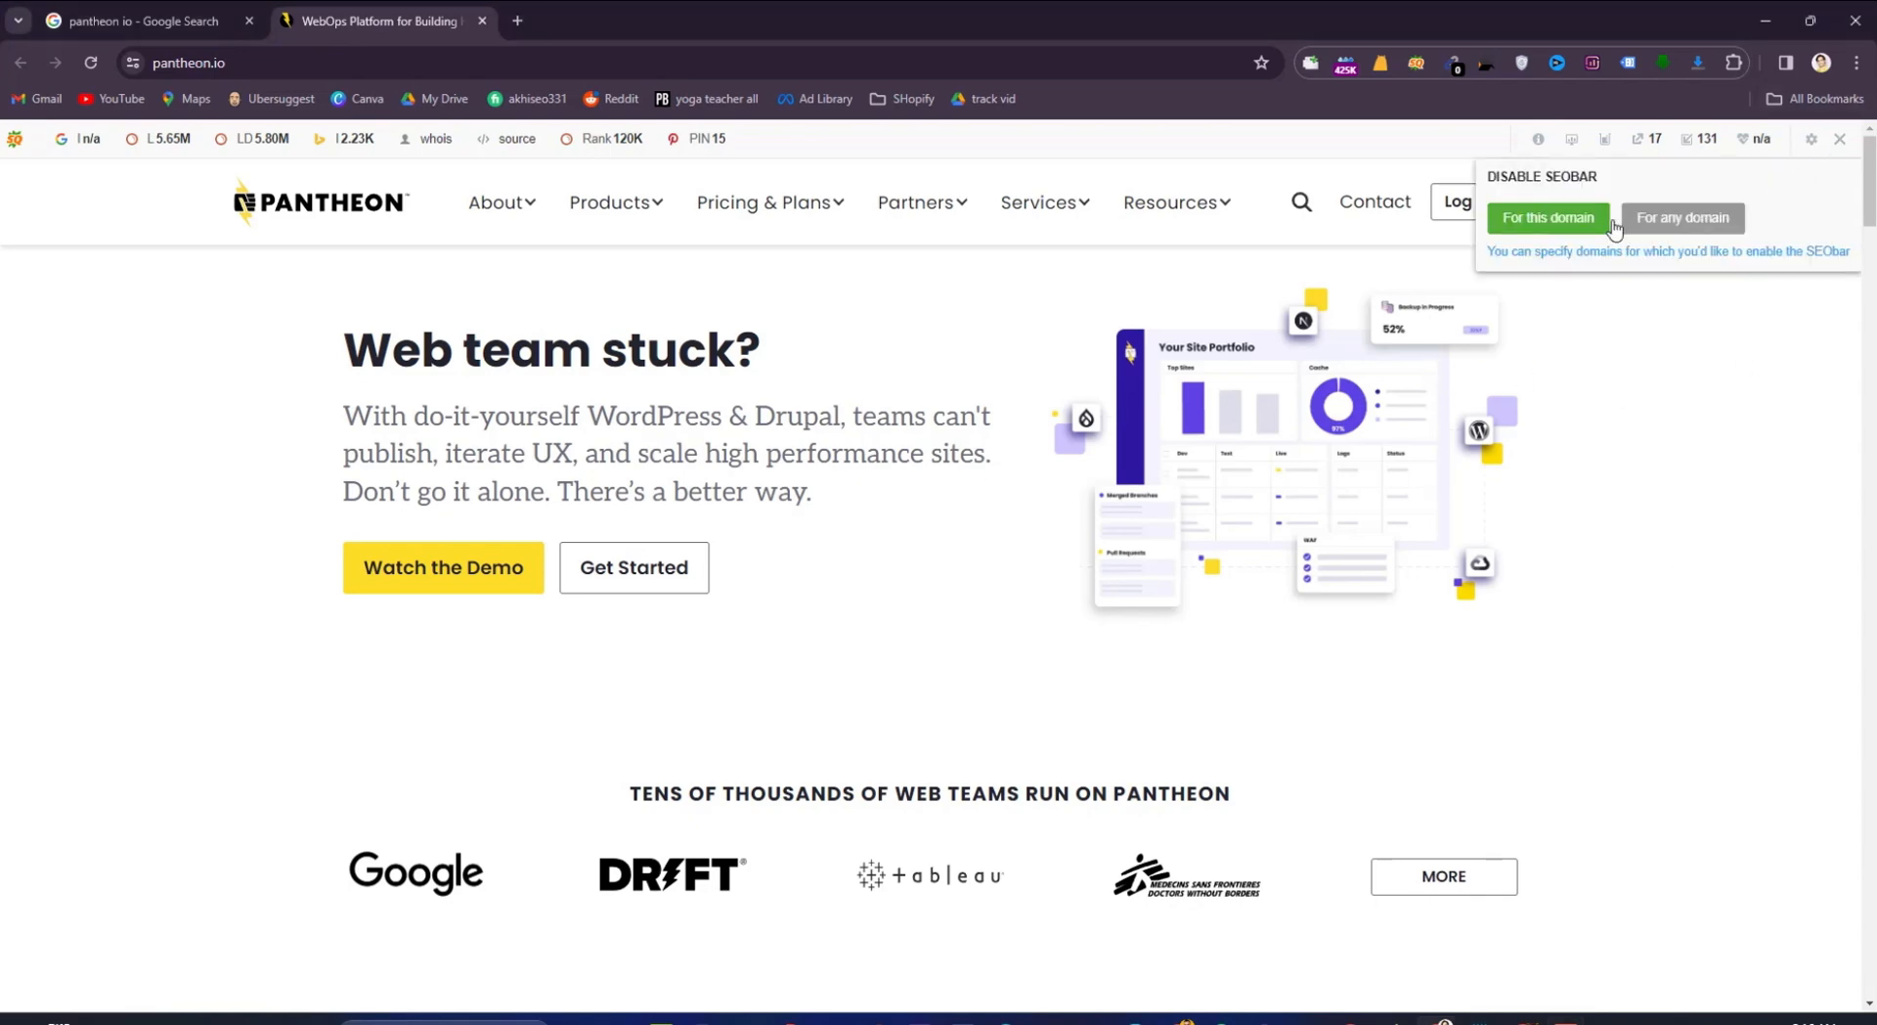
pyautogui.click(1527, 219)
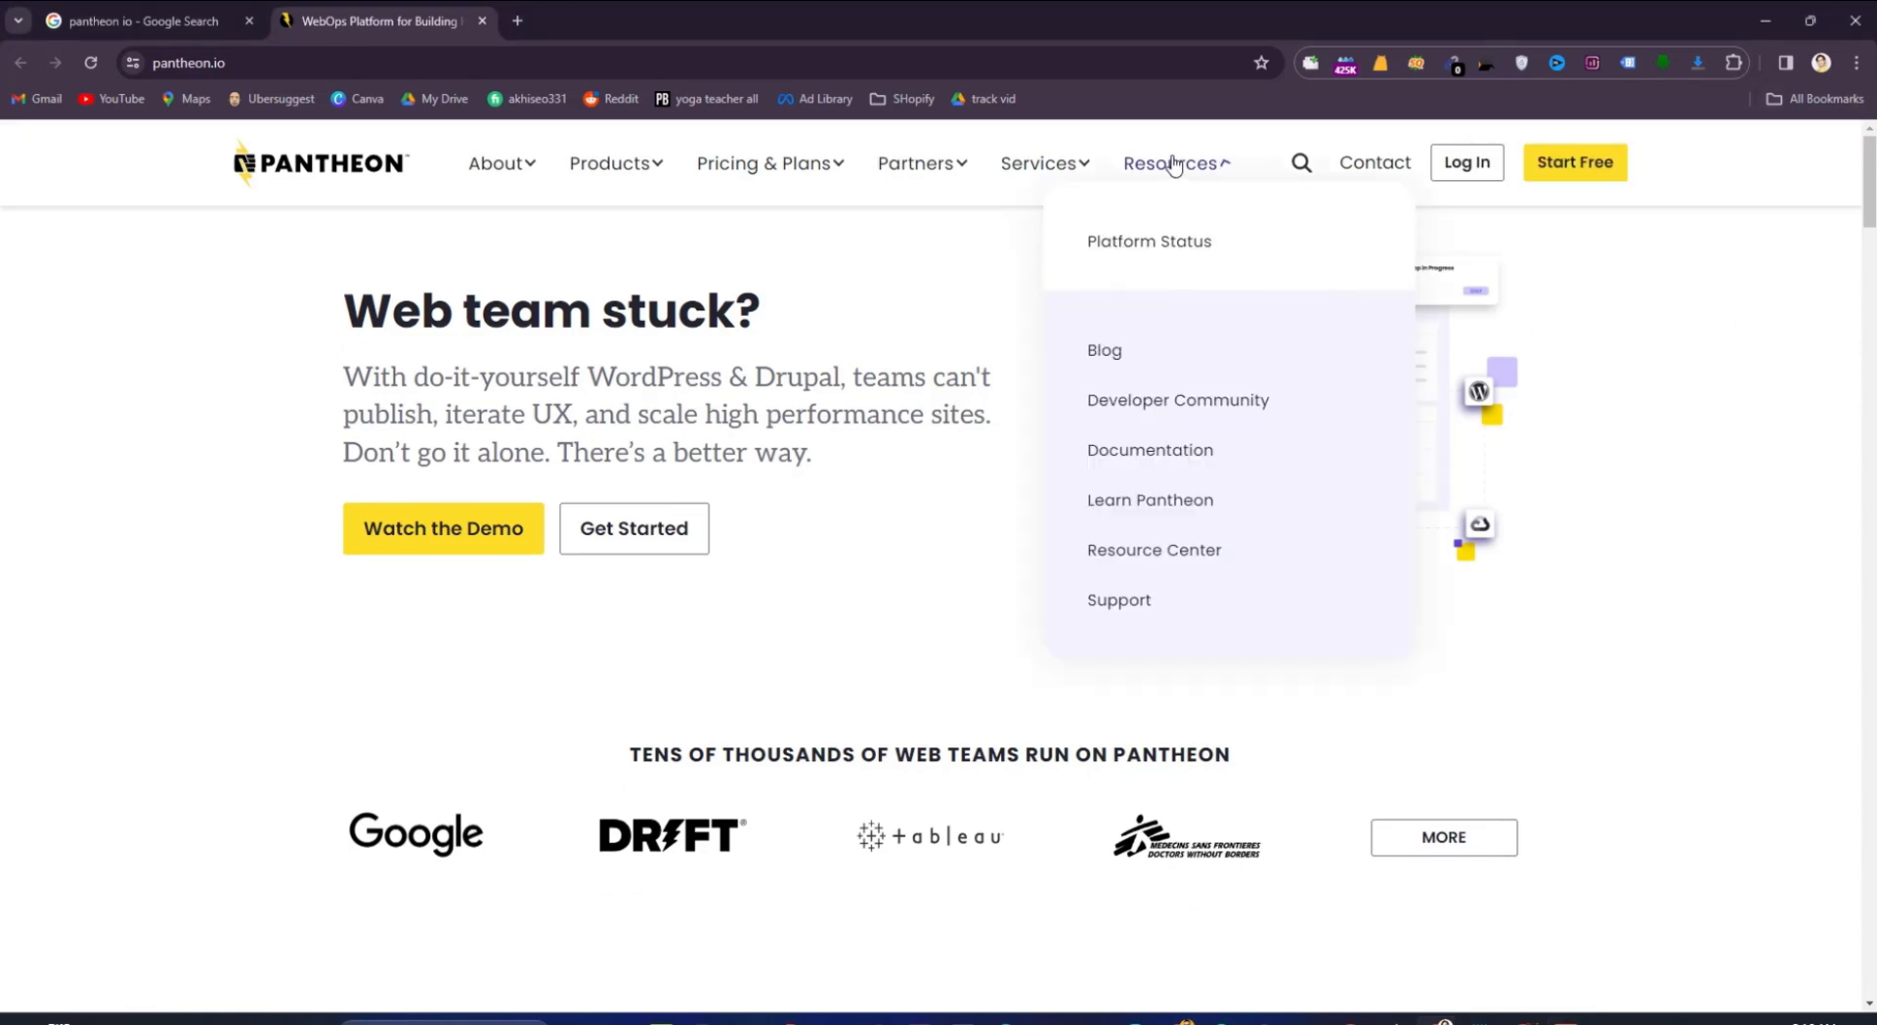
pyautogui.click(1577, 171)
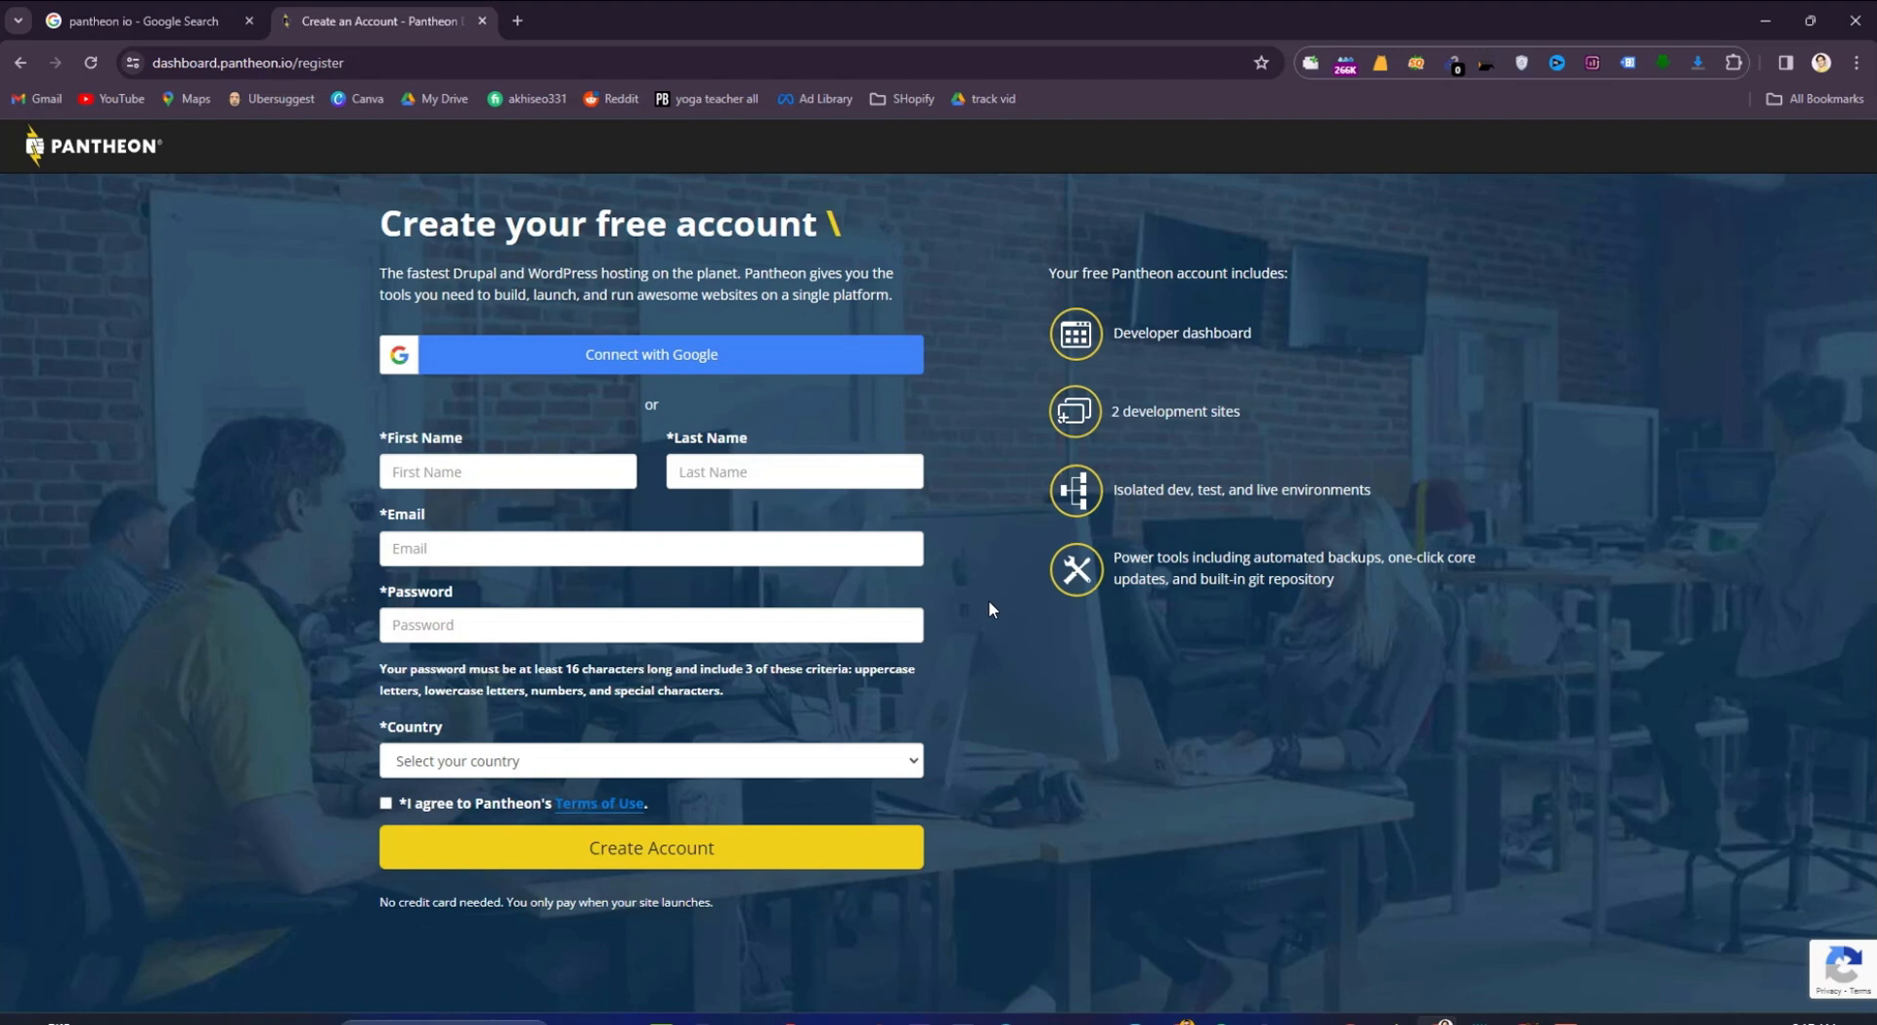
# - Connect with Google, choose the Google account and confirm to reach Pantheon's registration page
pyautogui.click(666, 365)
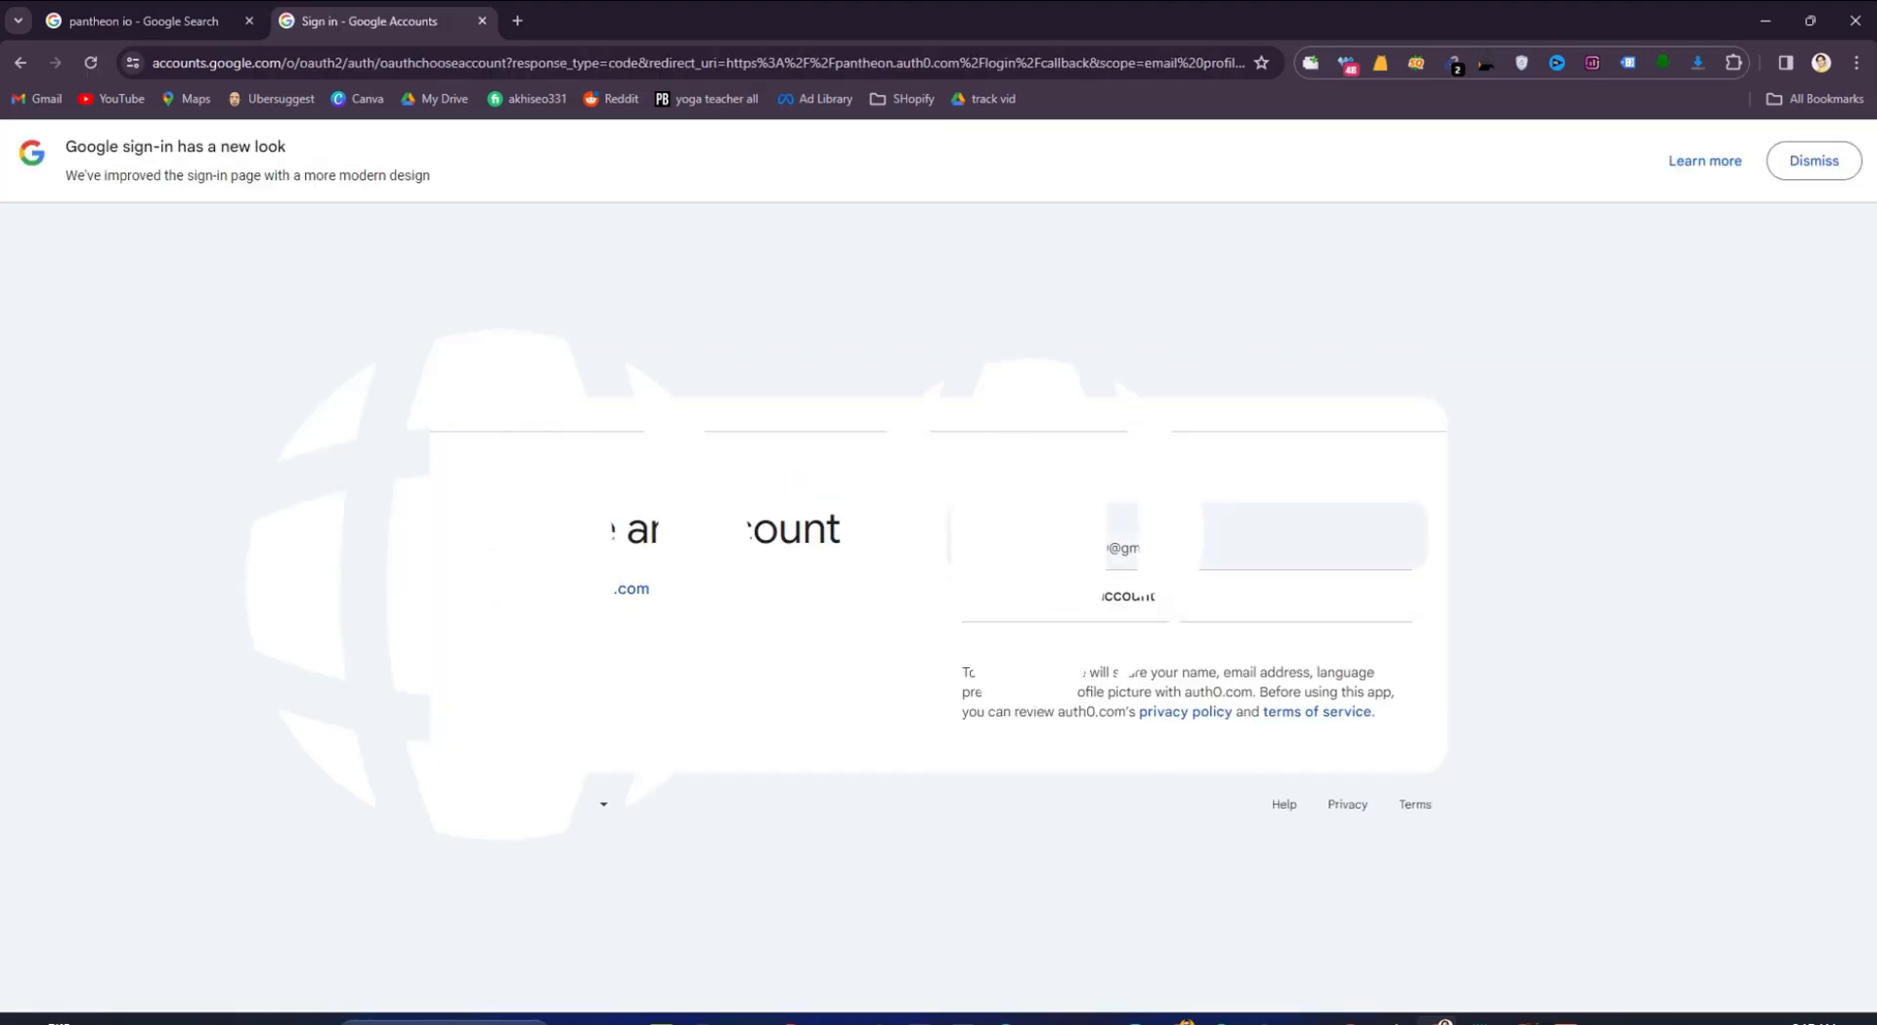
pyautogui.click(1125, 543)
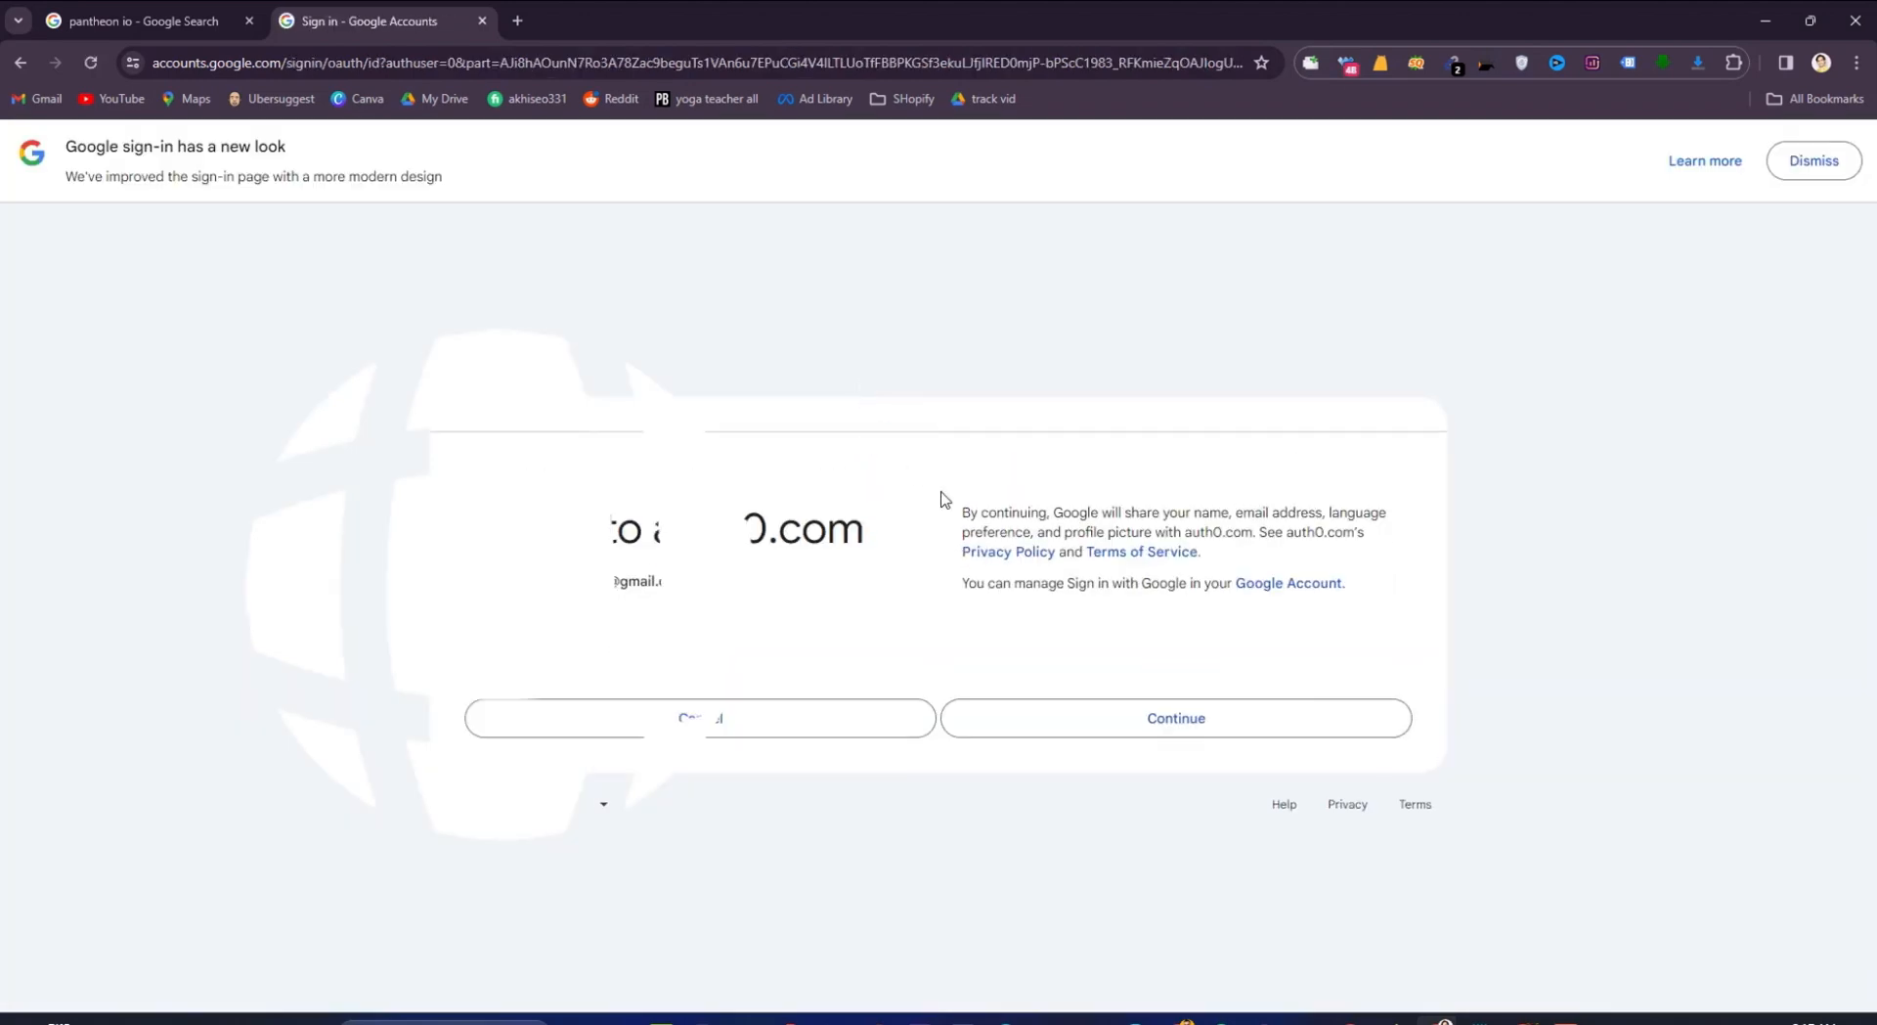
pyautogui.click(1106, 720)
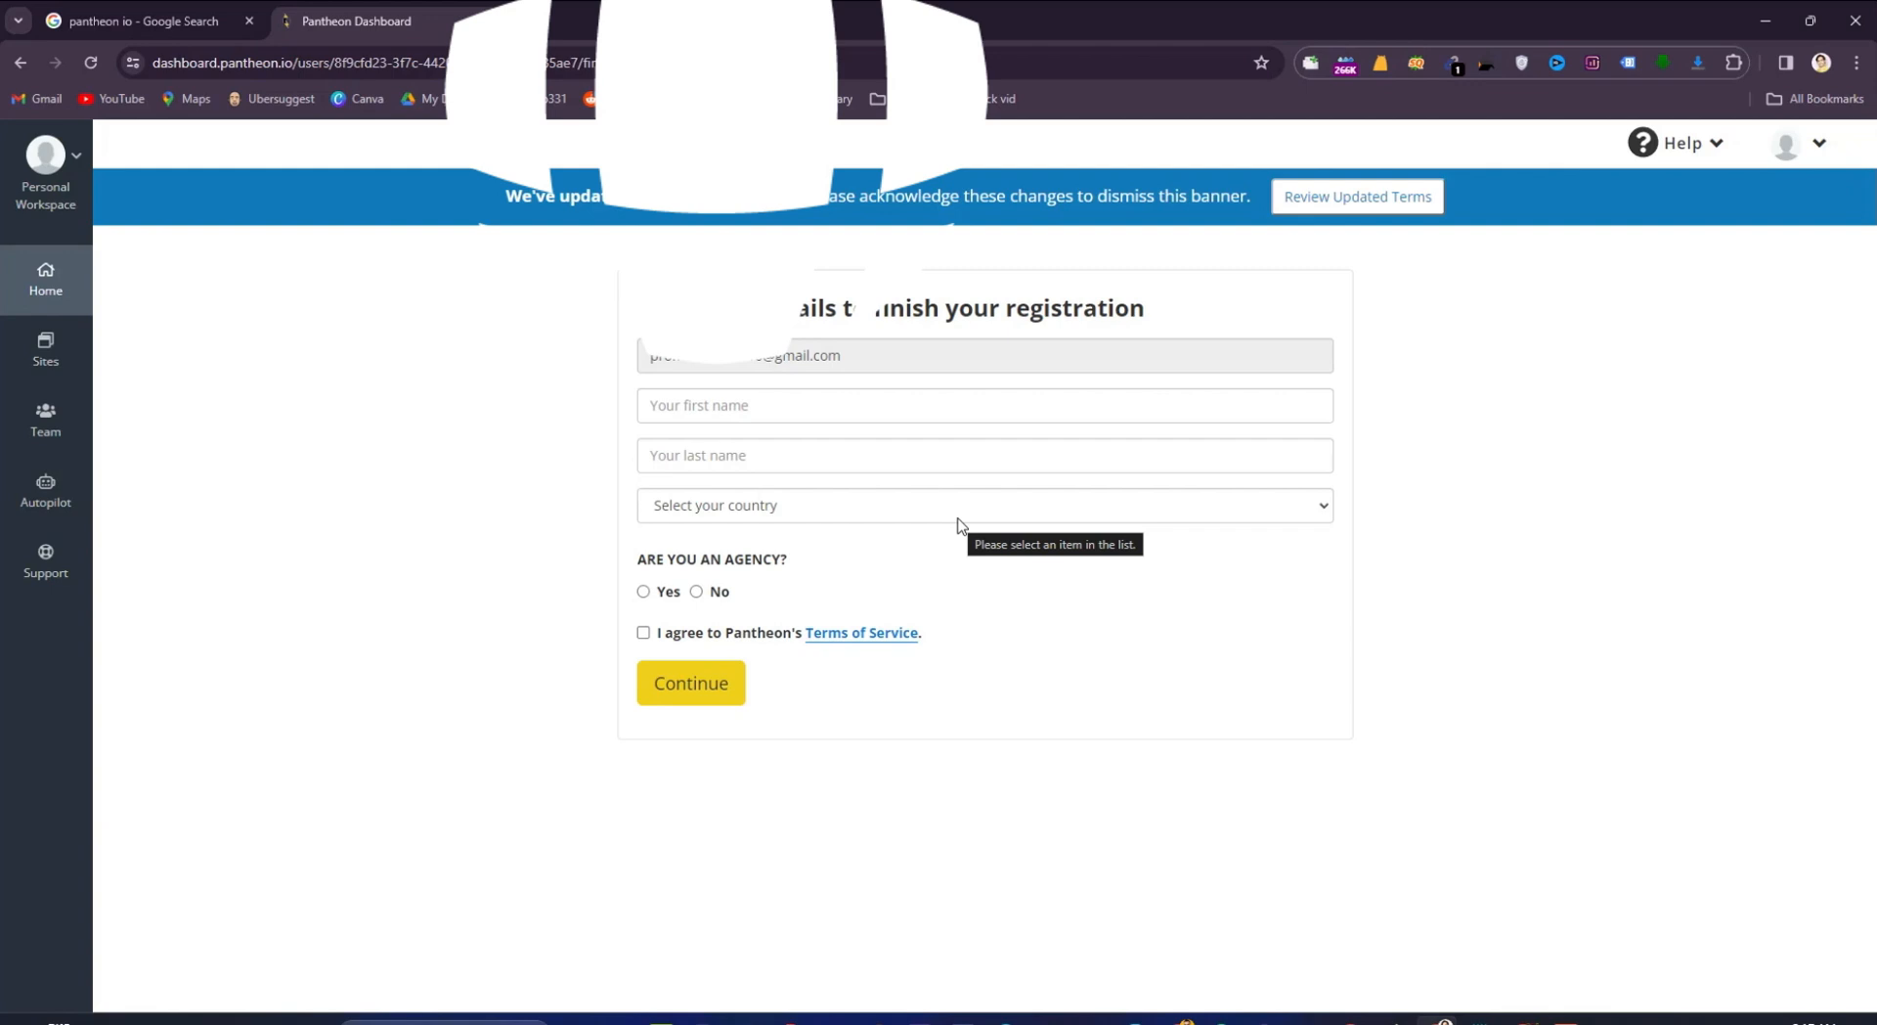
# - Enter the user's first and last name, select Bangladesh, accept the Terms of Service and submit
pyautogui.click(705, 409)
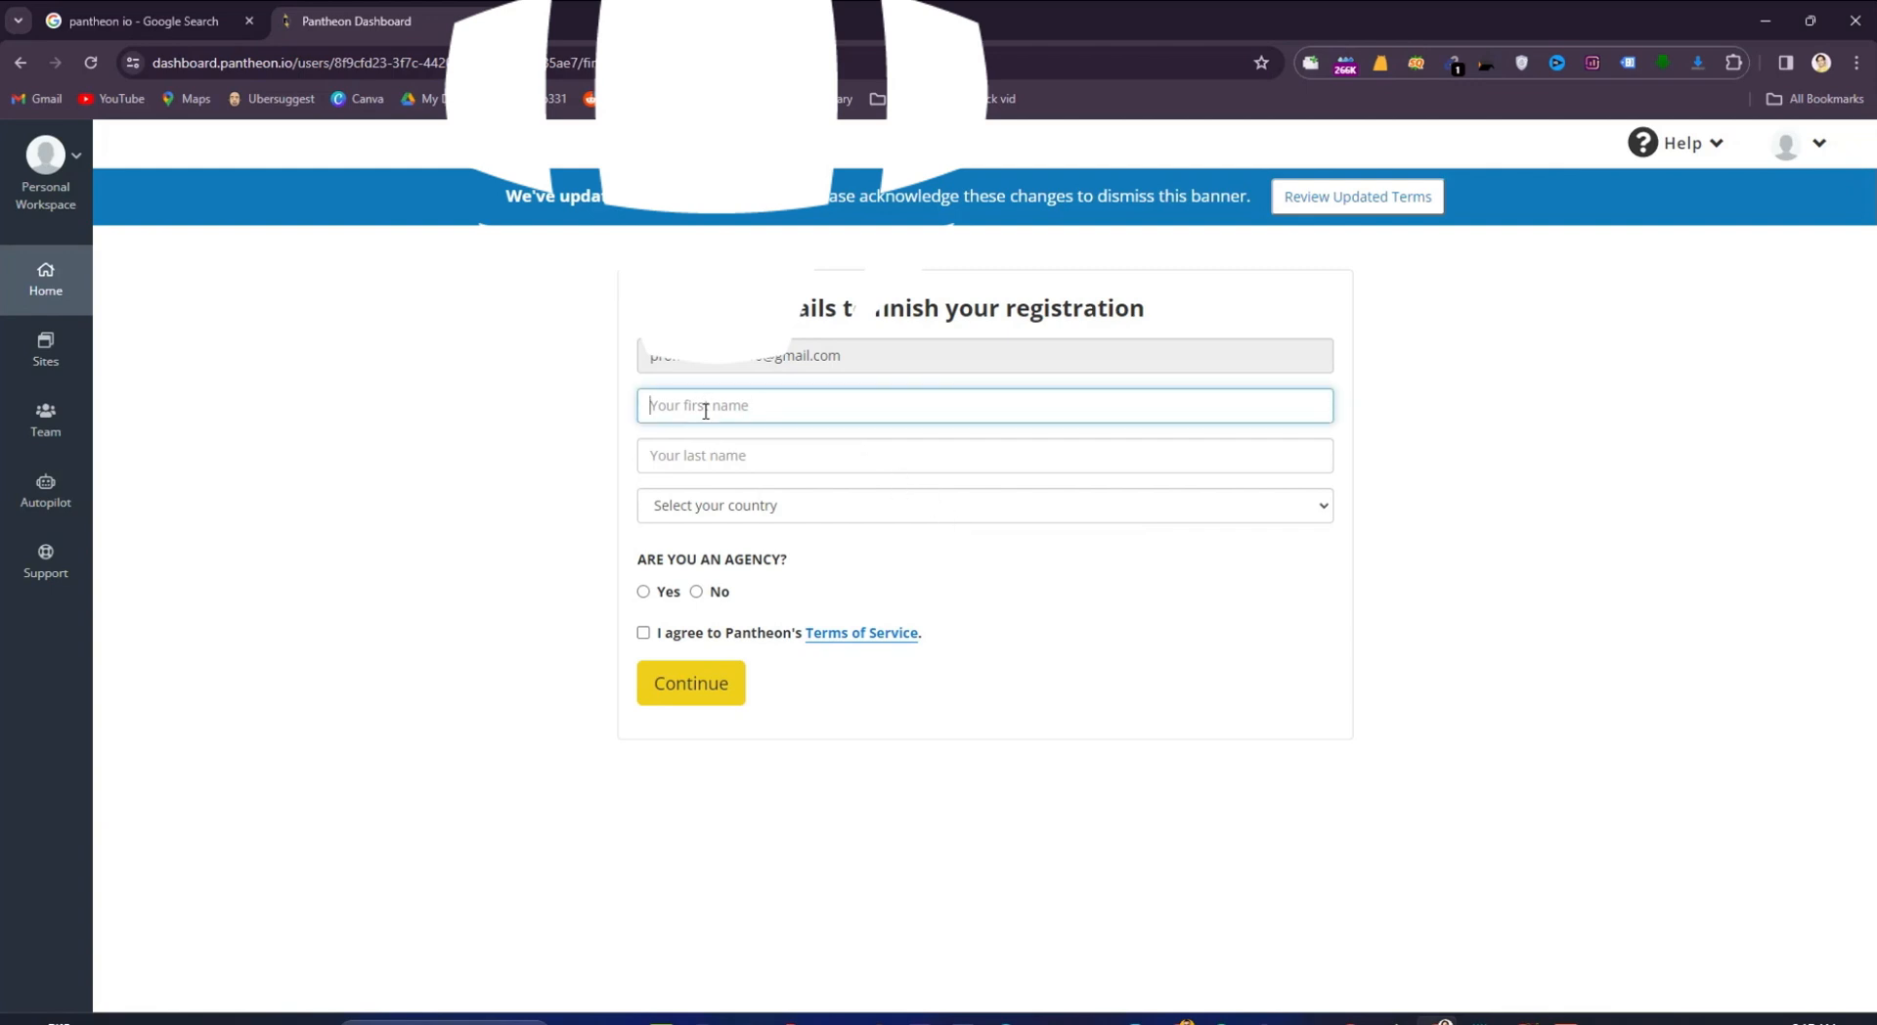
pyautogui.click(662, 457)
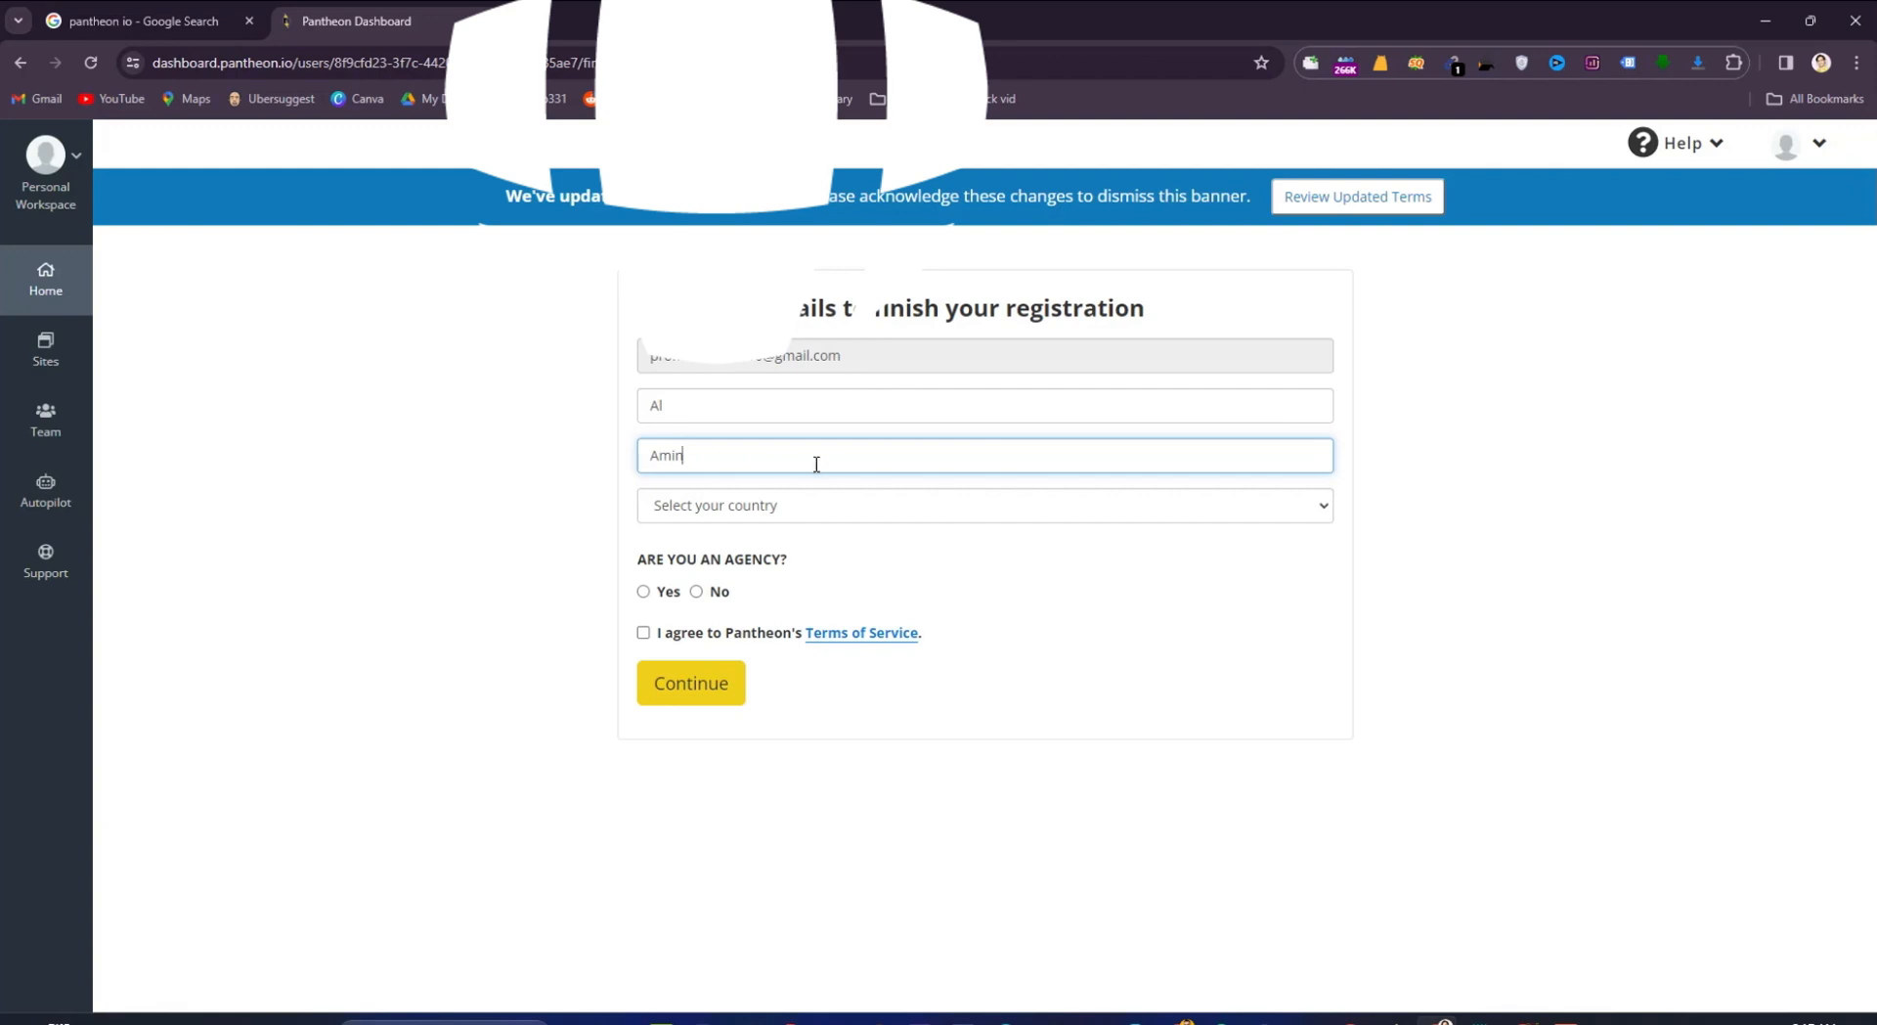
pyautogui.click(839, 504)
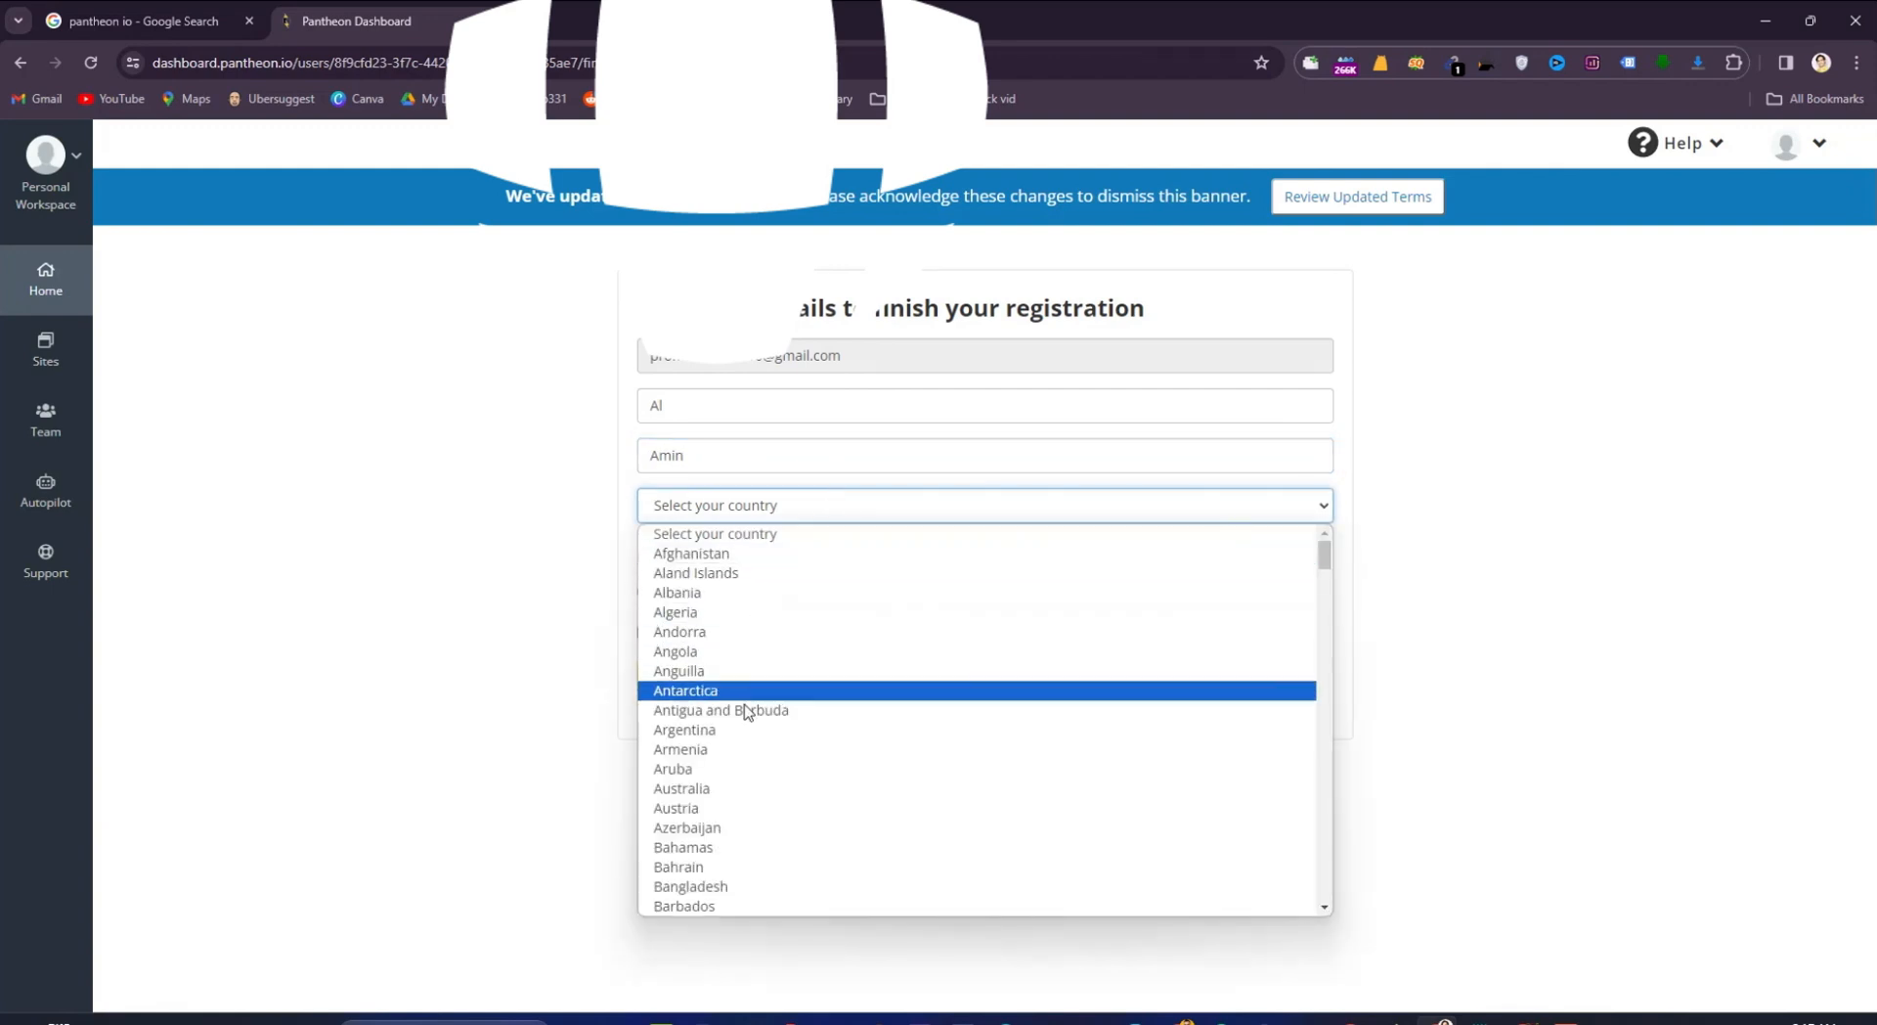
pyautogui.click(719, 888)
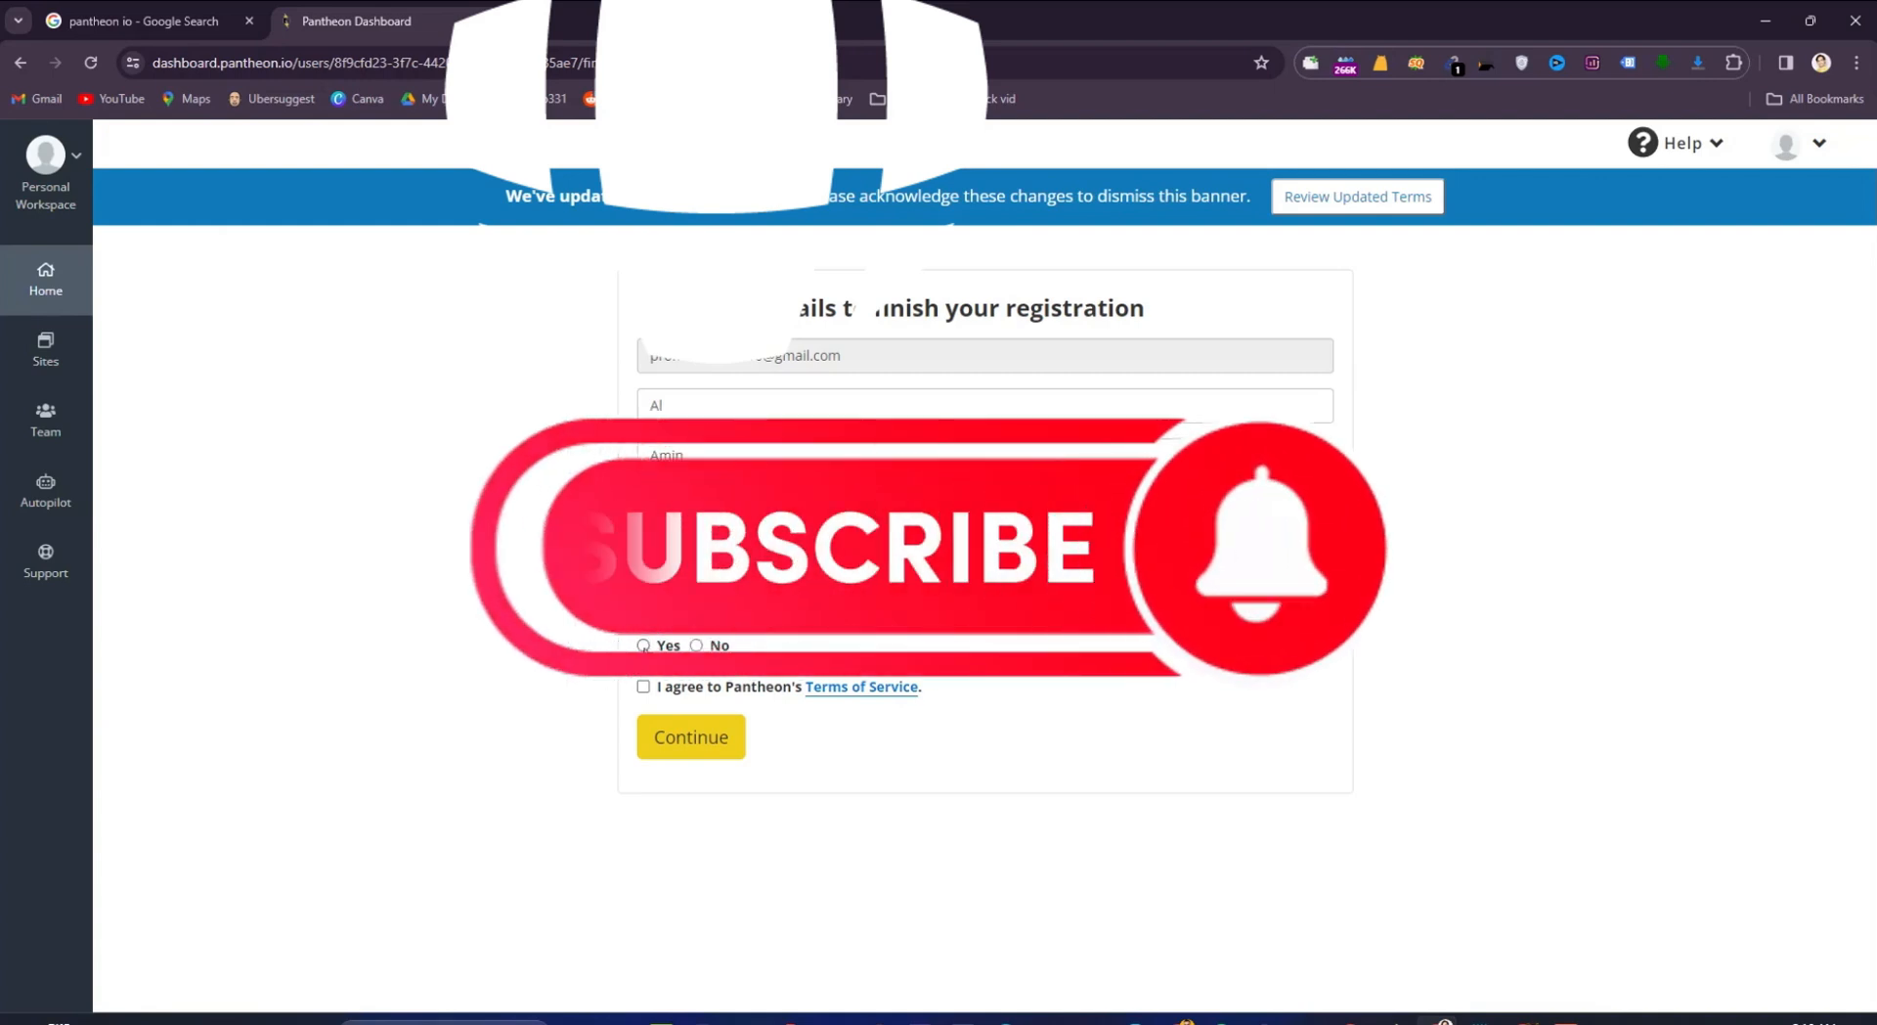
pyautogui.click(642, 687)
pyautogui.click(688, 740)
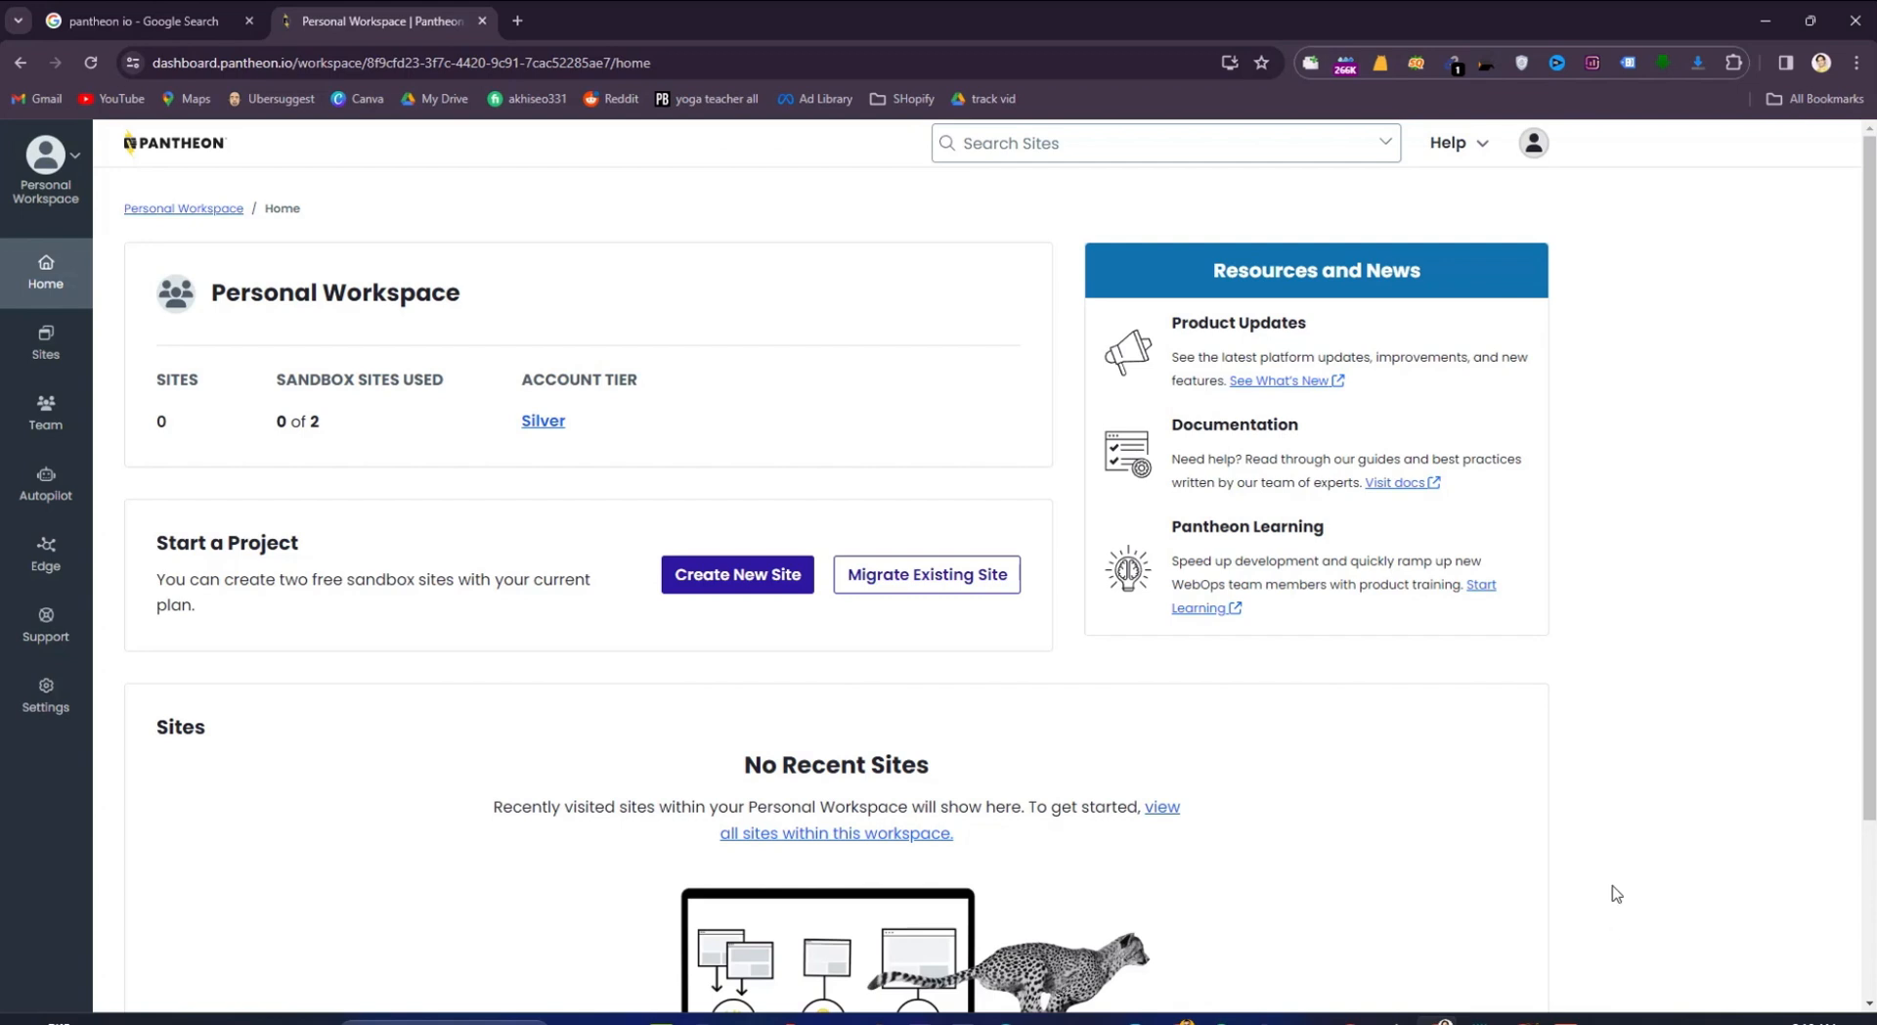
# - Choose Create New Site and select the WordPress site type
pyautogui.click(755, 579)
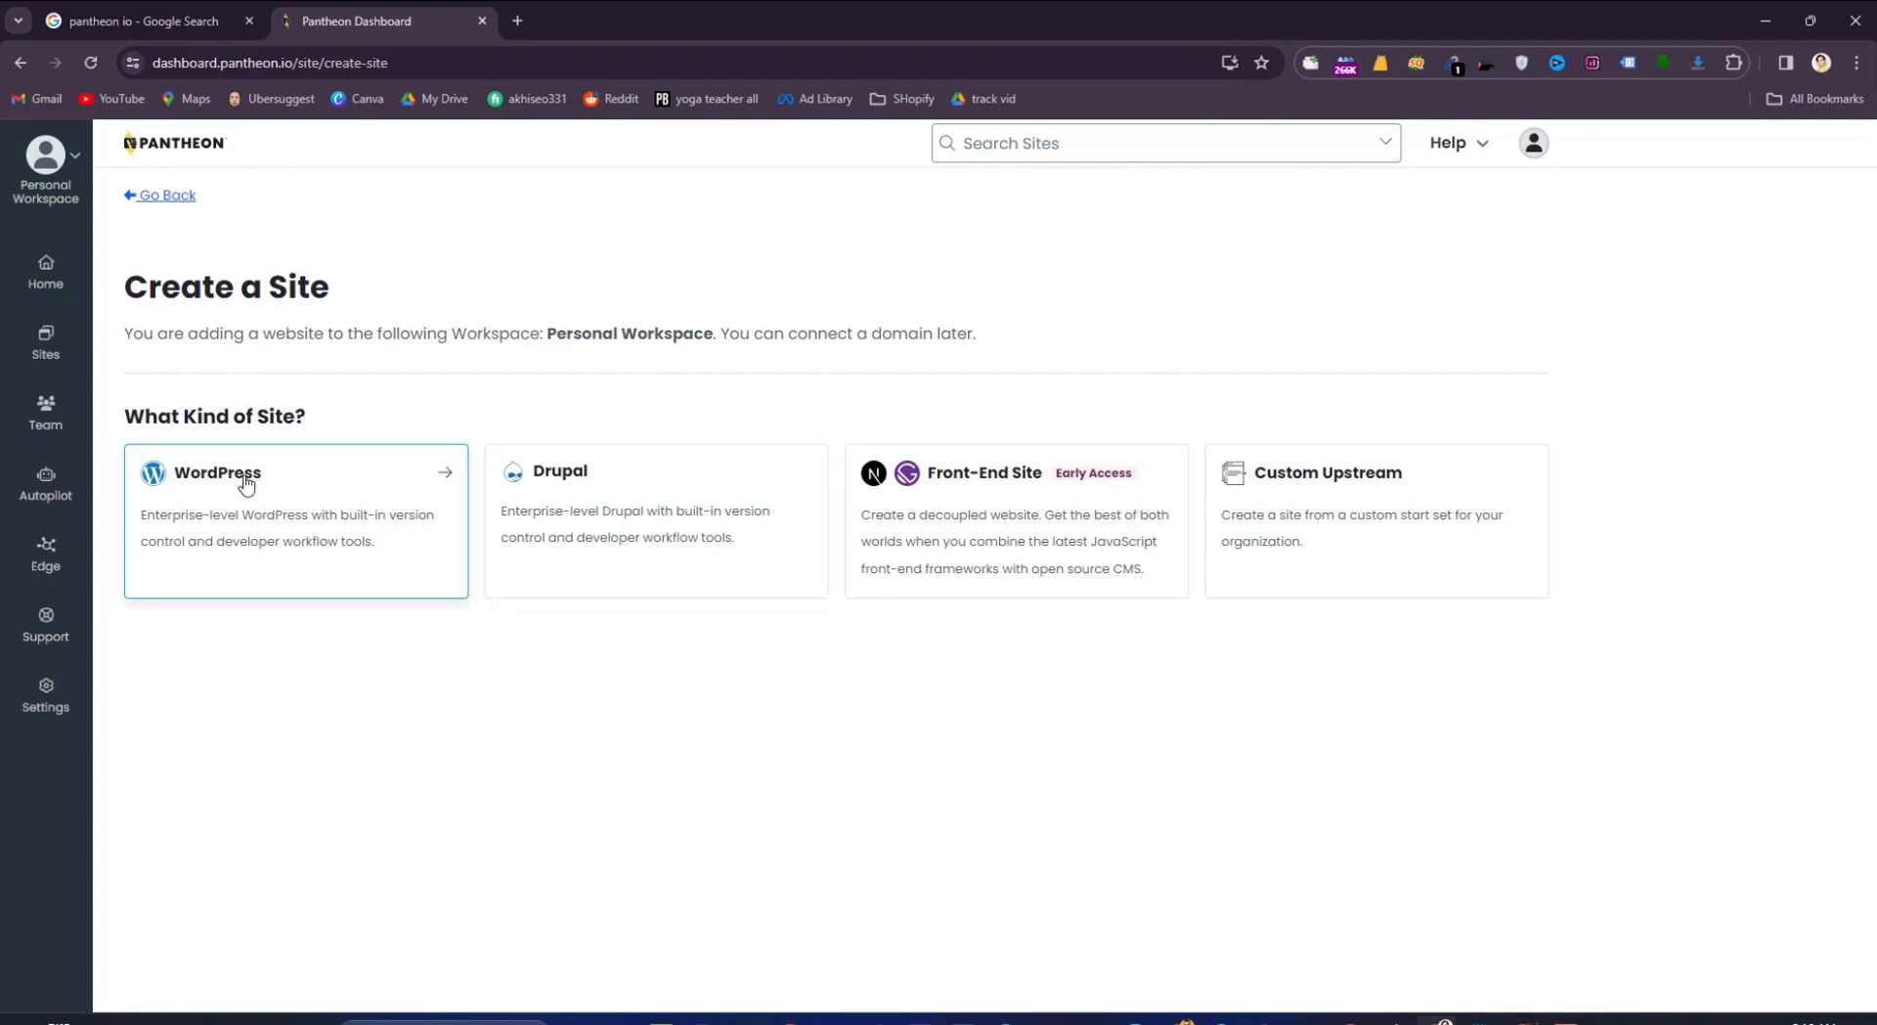
pyautogui.click(286, 503)
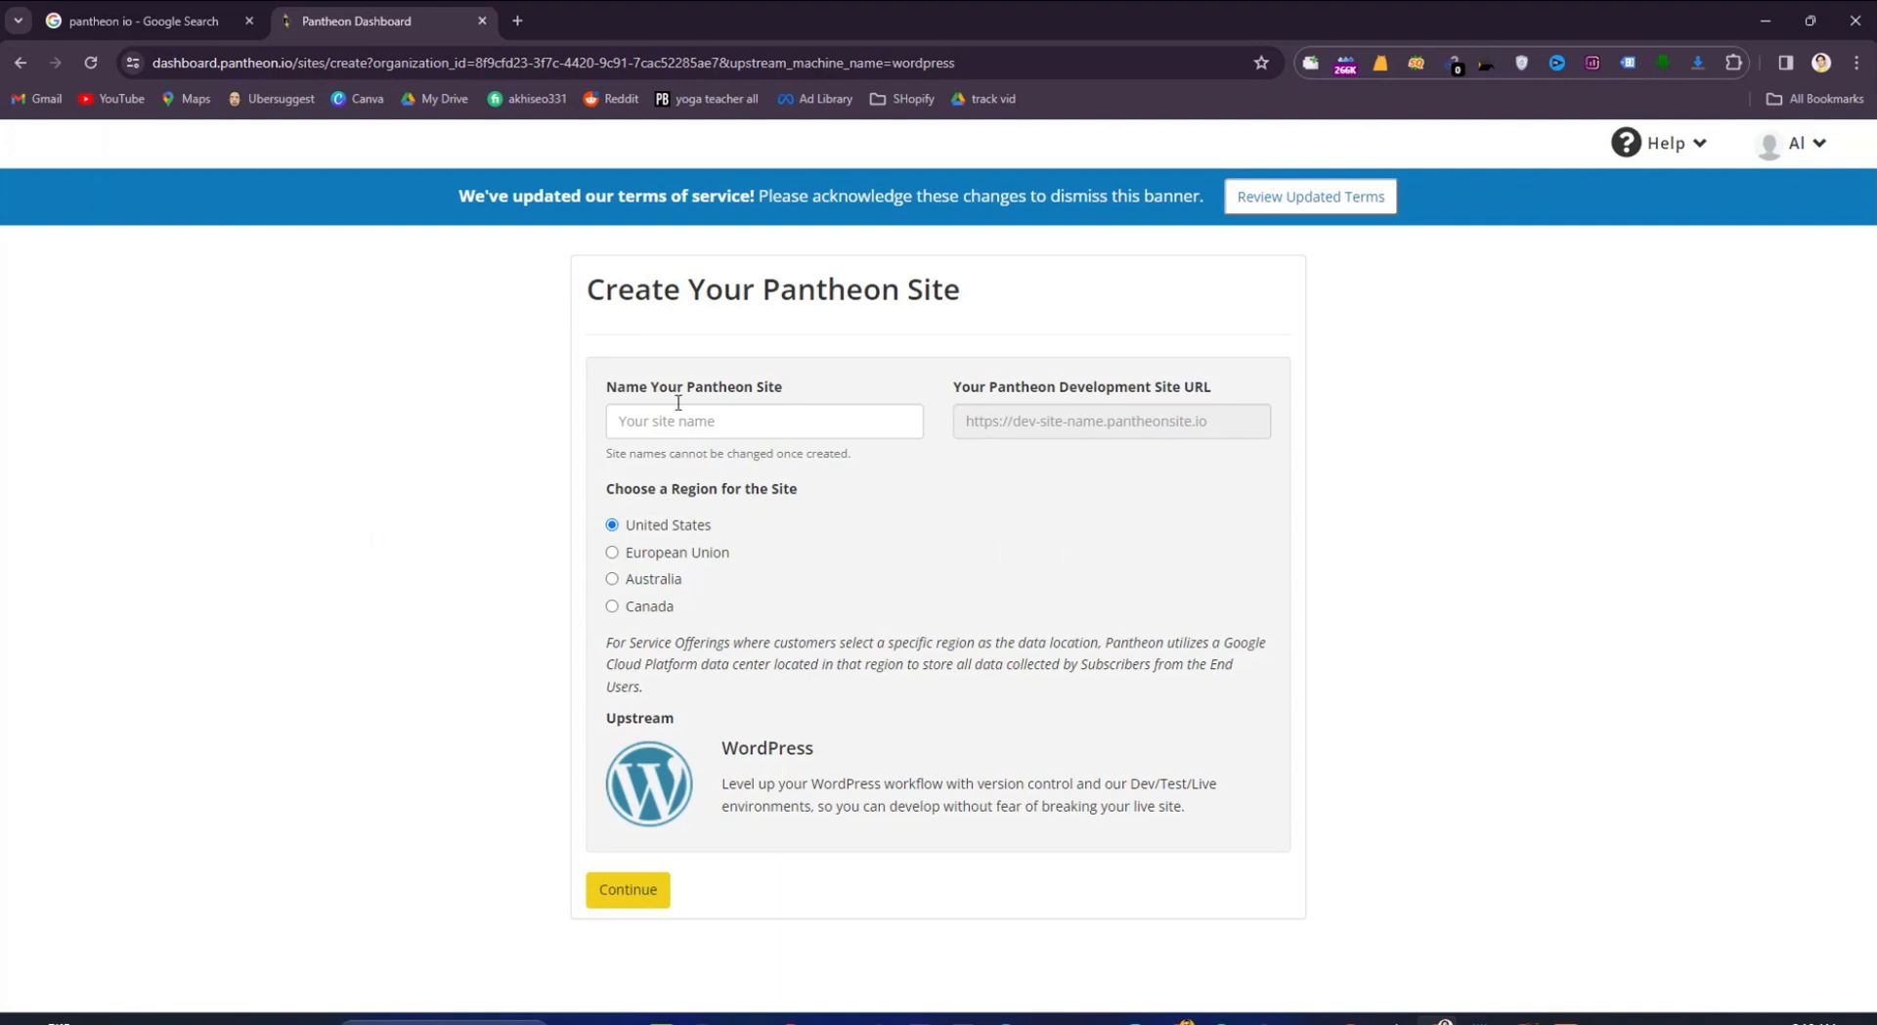
# - Enter the new site's name, keep the United States region, and deploy it
pyautogui.click(747, 427)
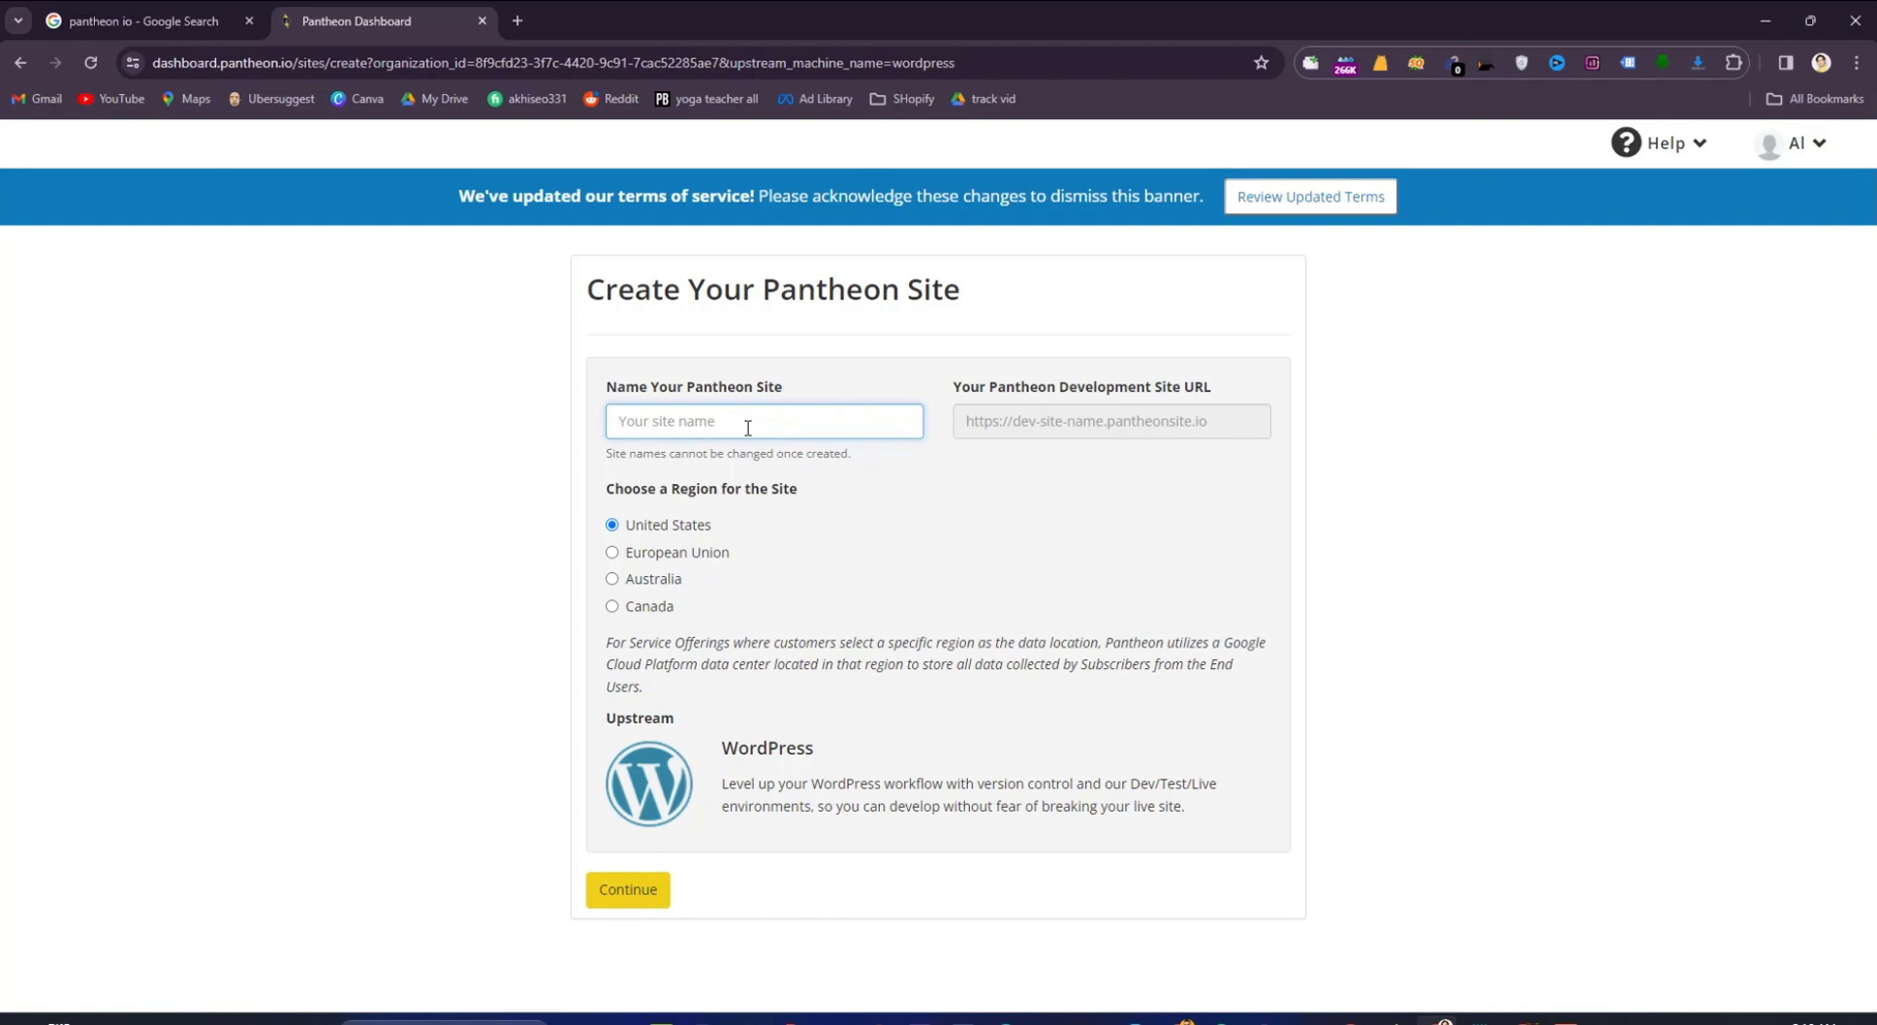
pyautogui.write('shawon')
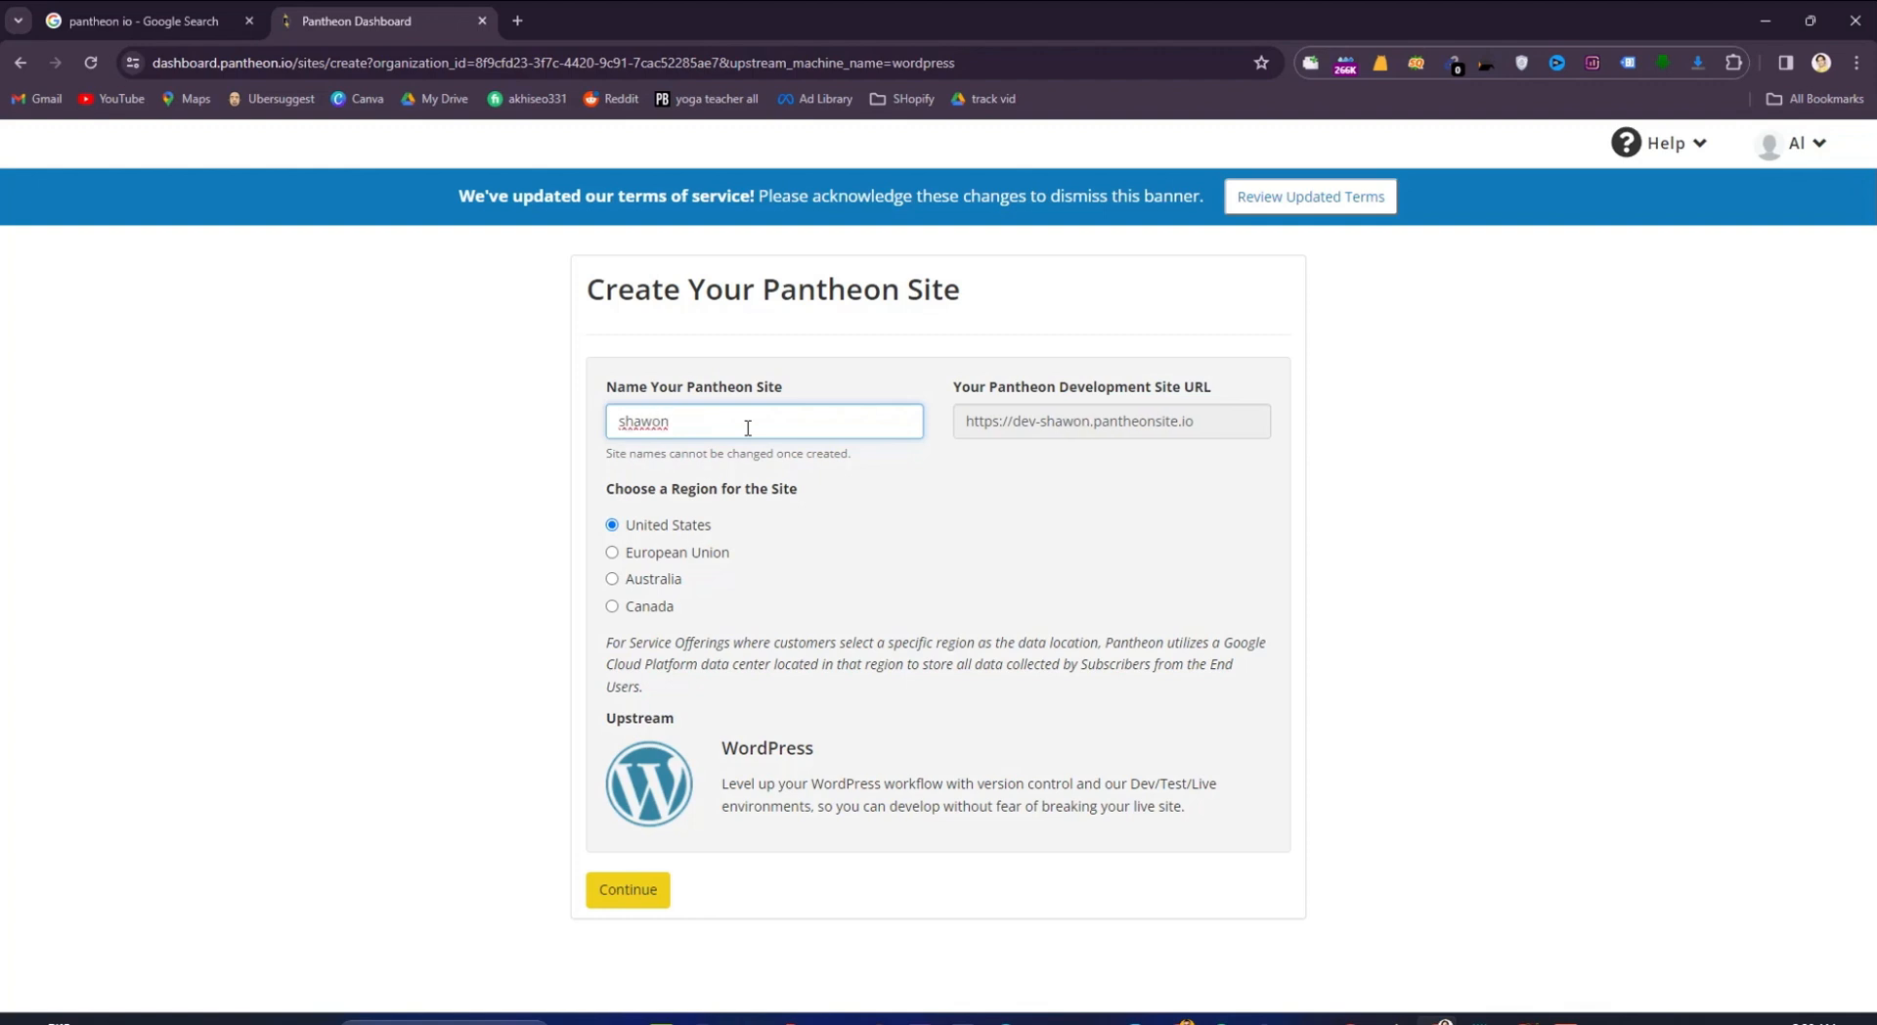
pyautogui.write('dm')
pyautogui.click(1042, 517)
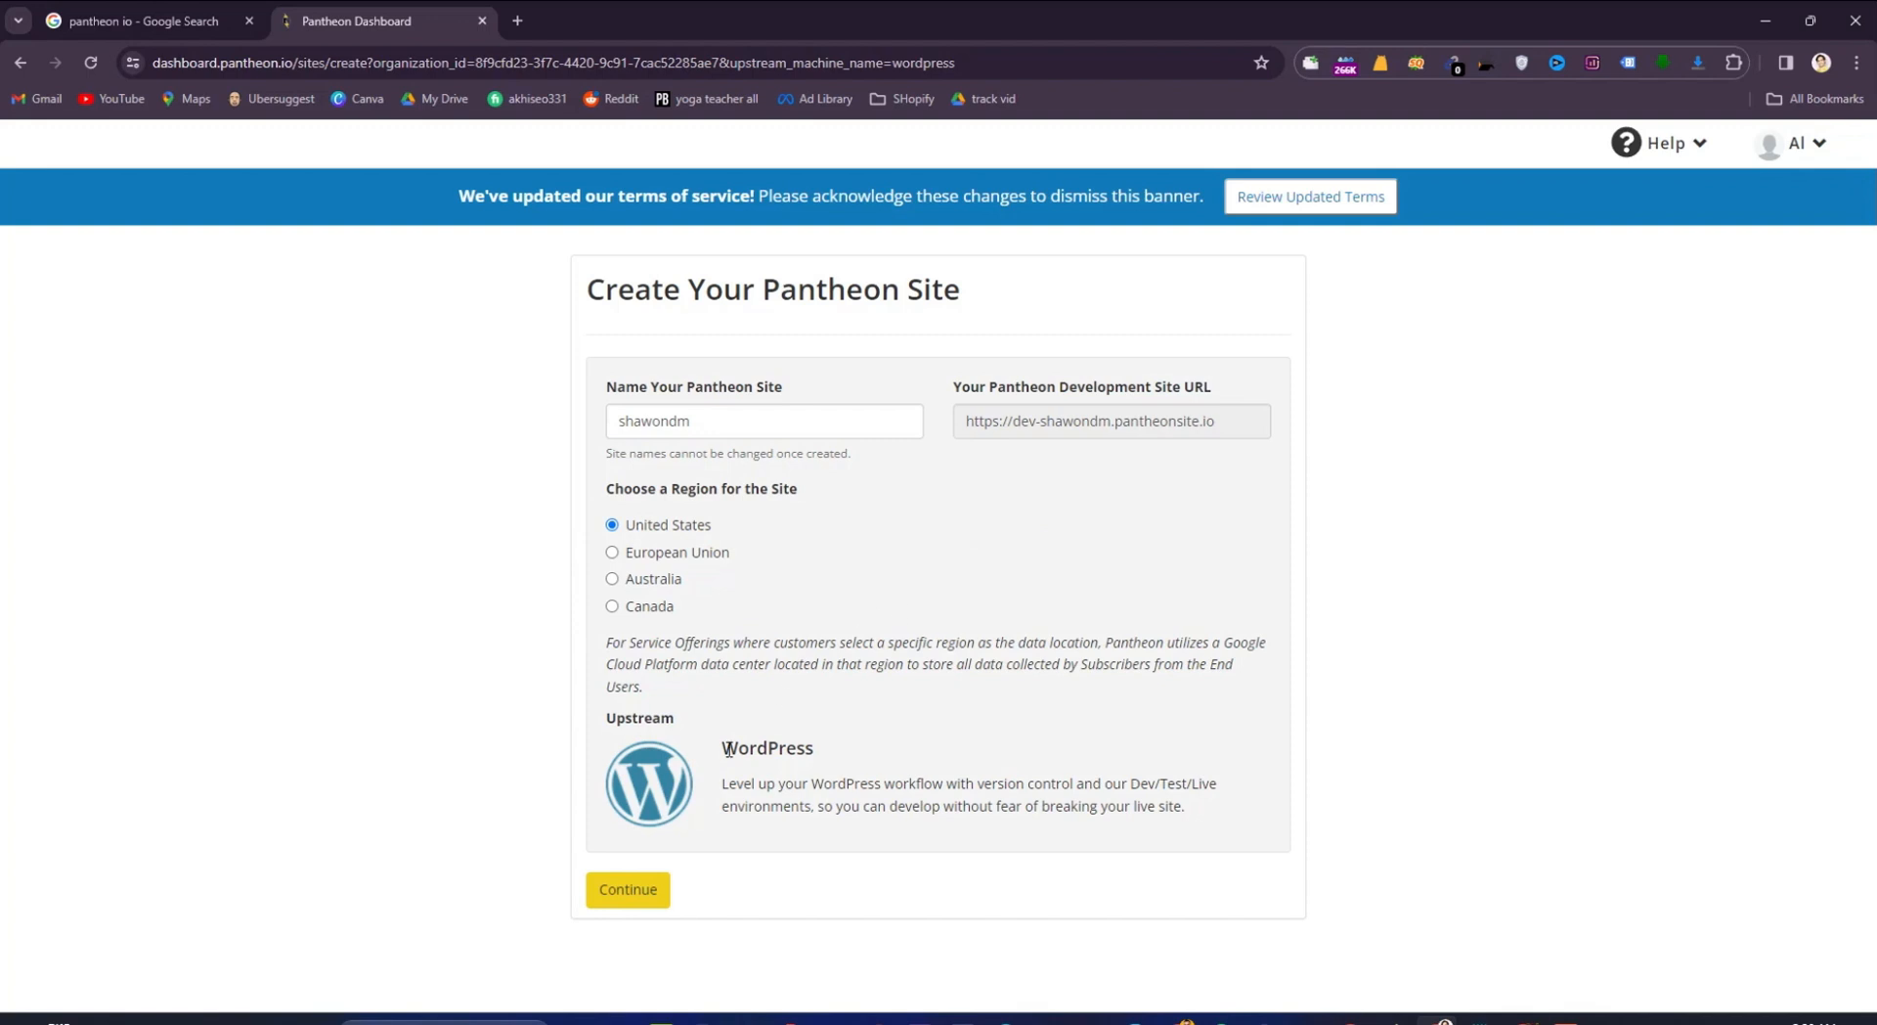
pyautogui.click(628, 889)
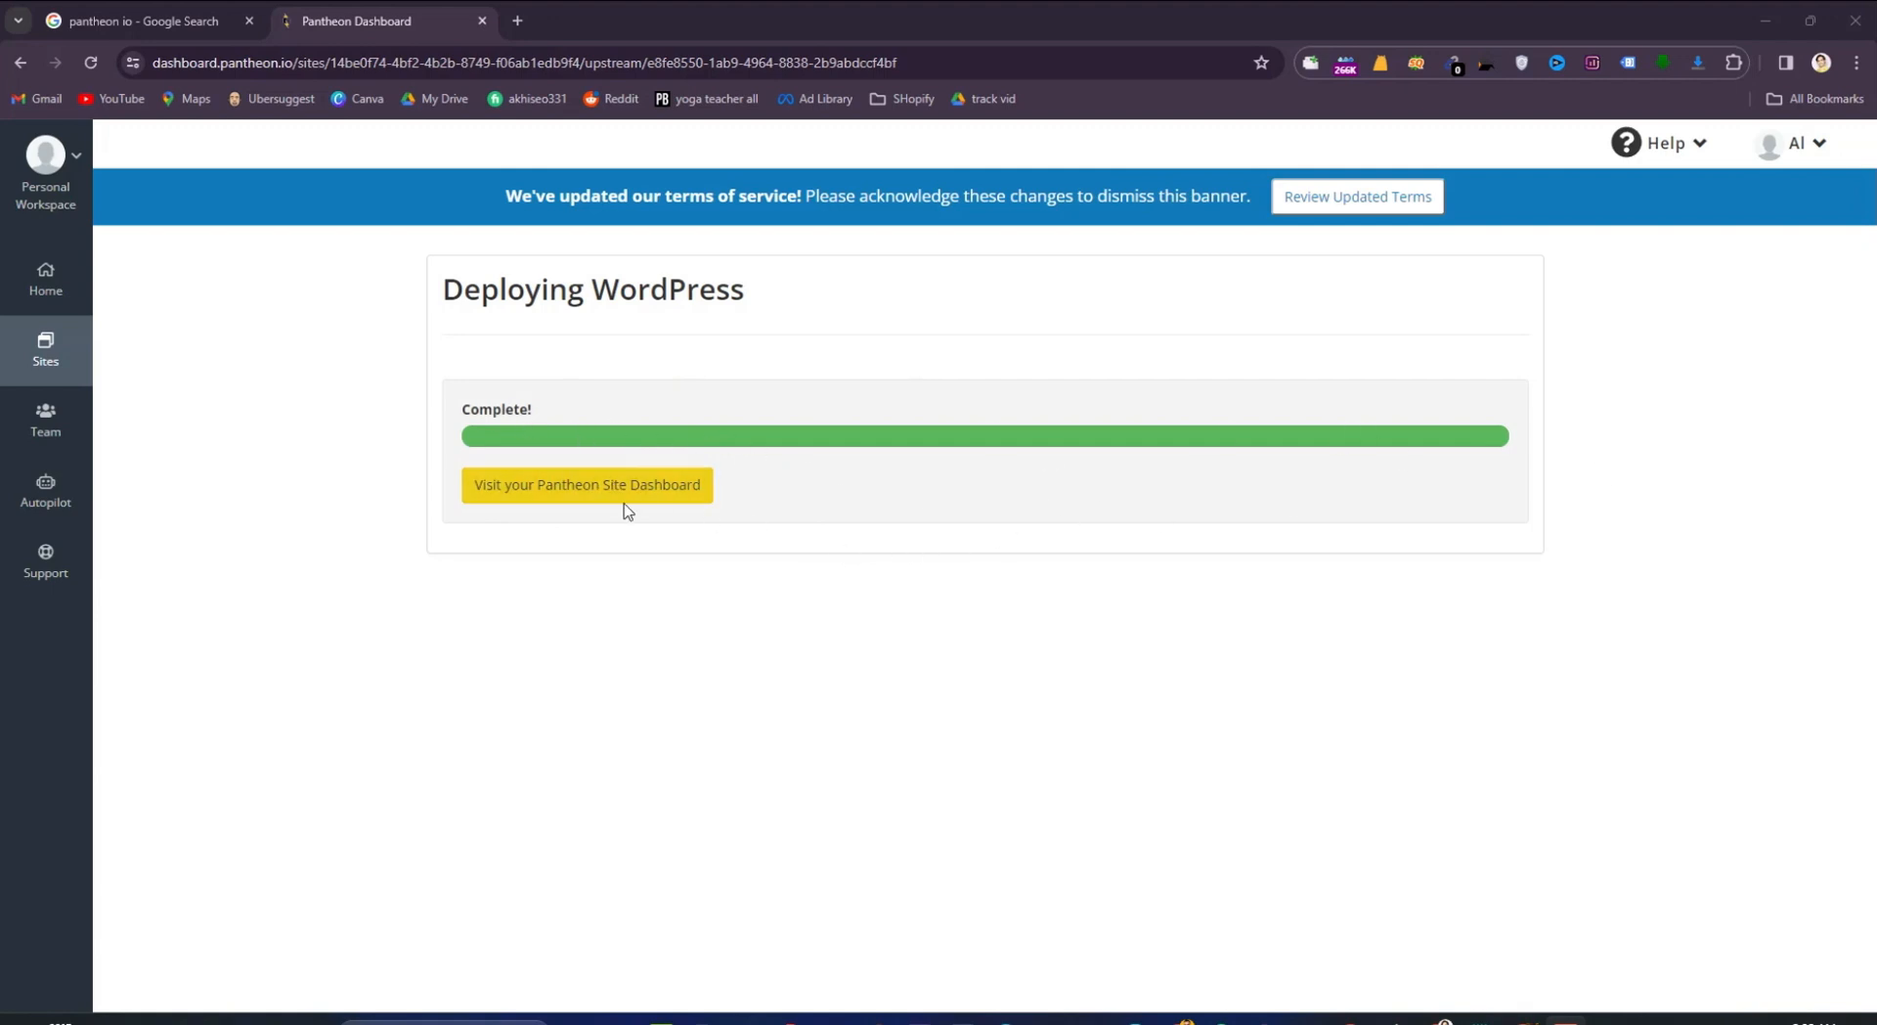
# - Open the new site's Pantheon dashboard and launch the Dev environment's Site Admin in a new tab
pyautogui.click(577, 491)
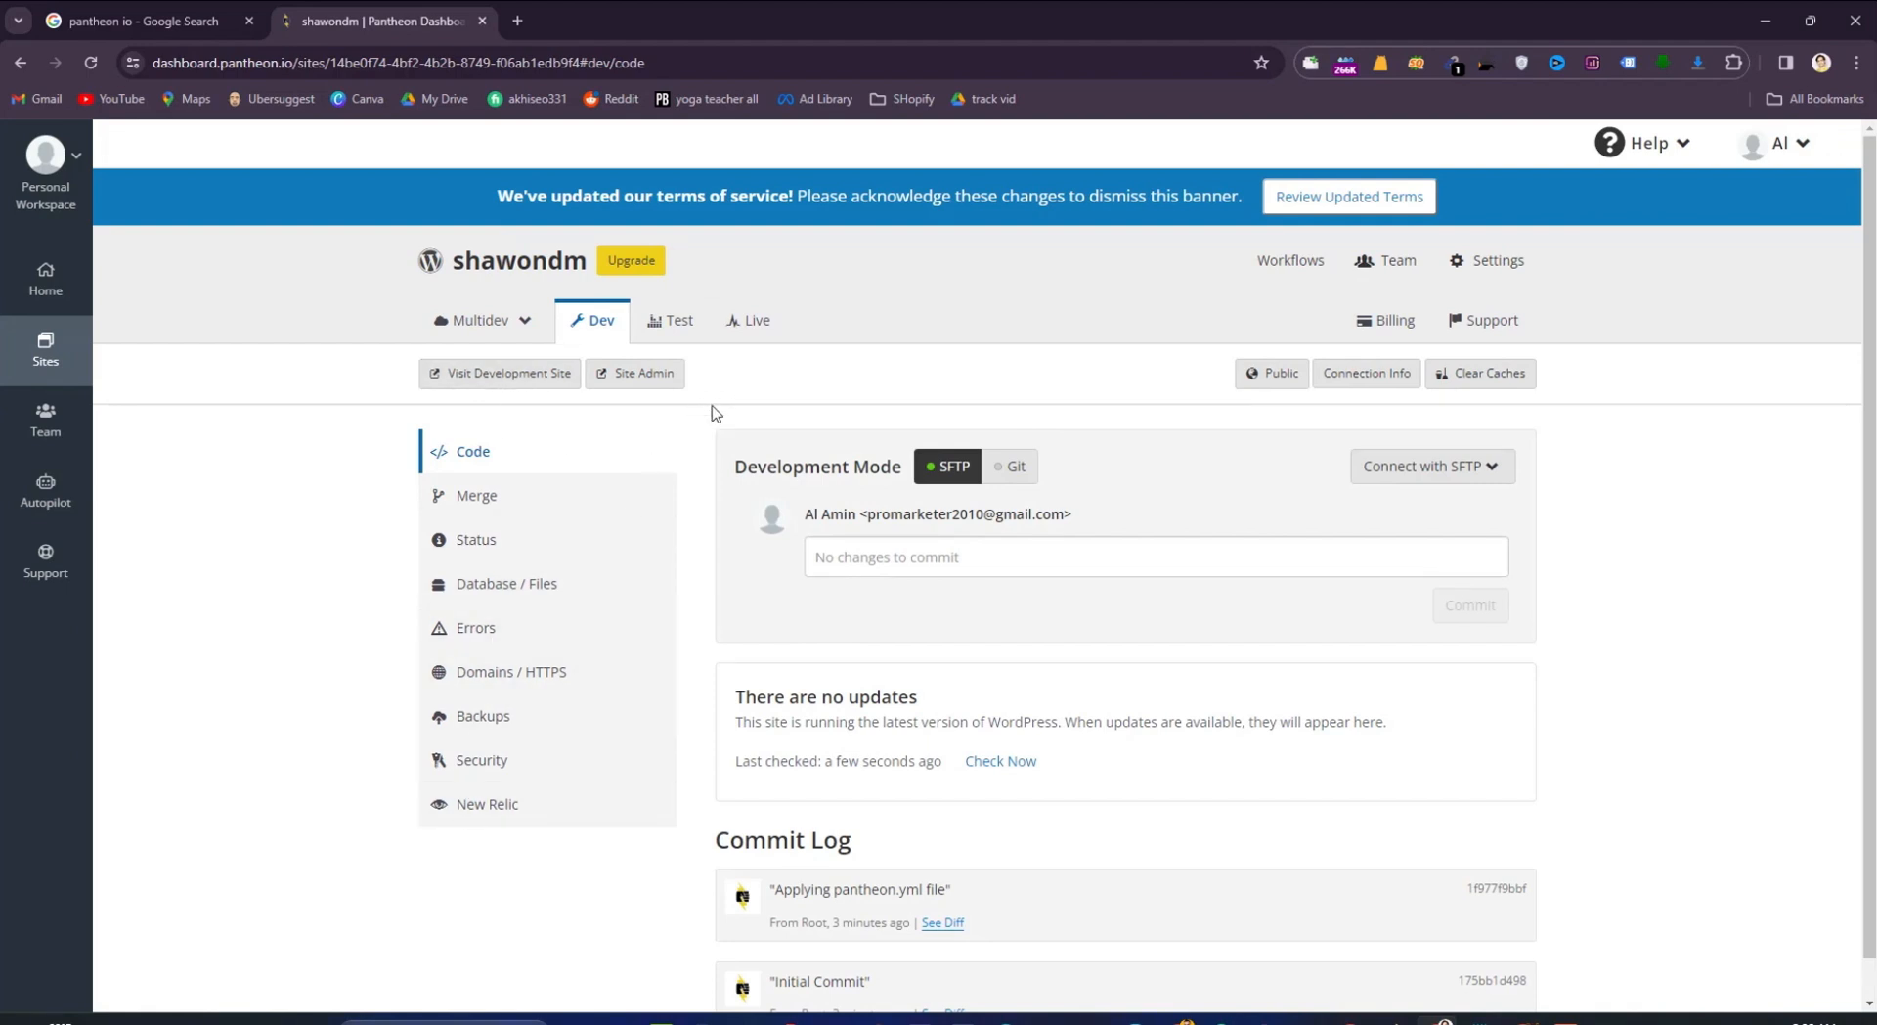
pyautogui.click(642, 386)
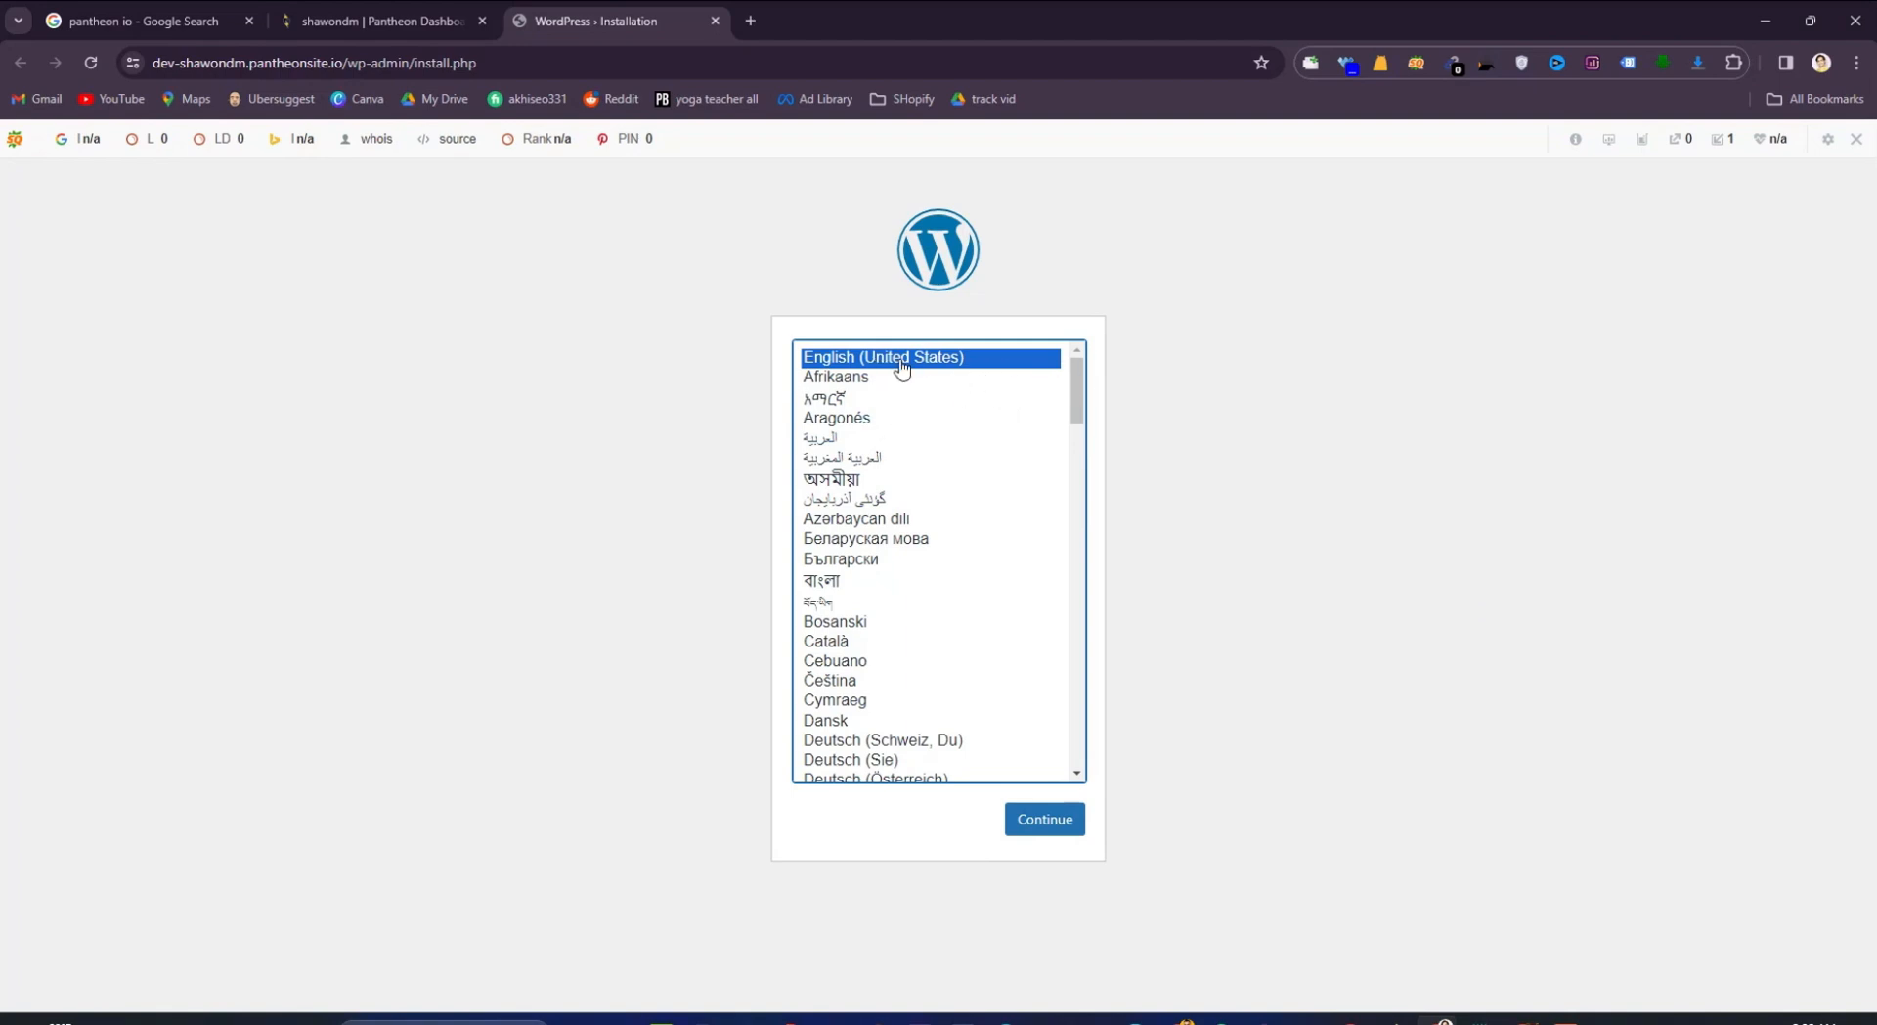
# - Continue in English, title the site 'This website for wordpress and SEO practice', and enter the admin username
pyautogui.click(1046, 821)
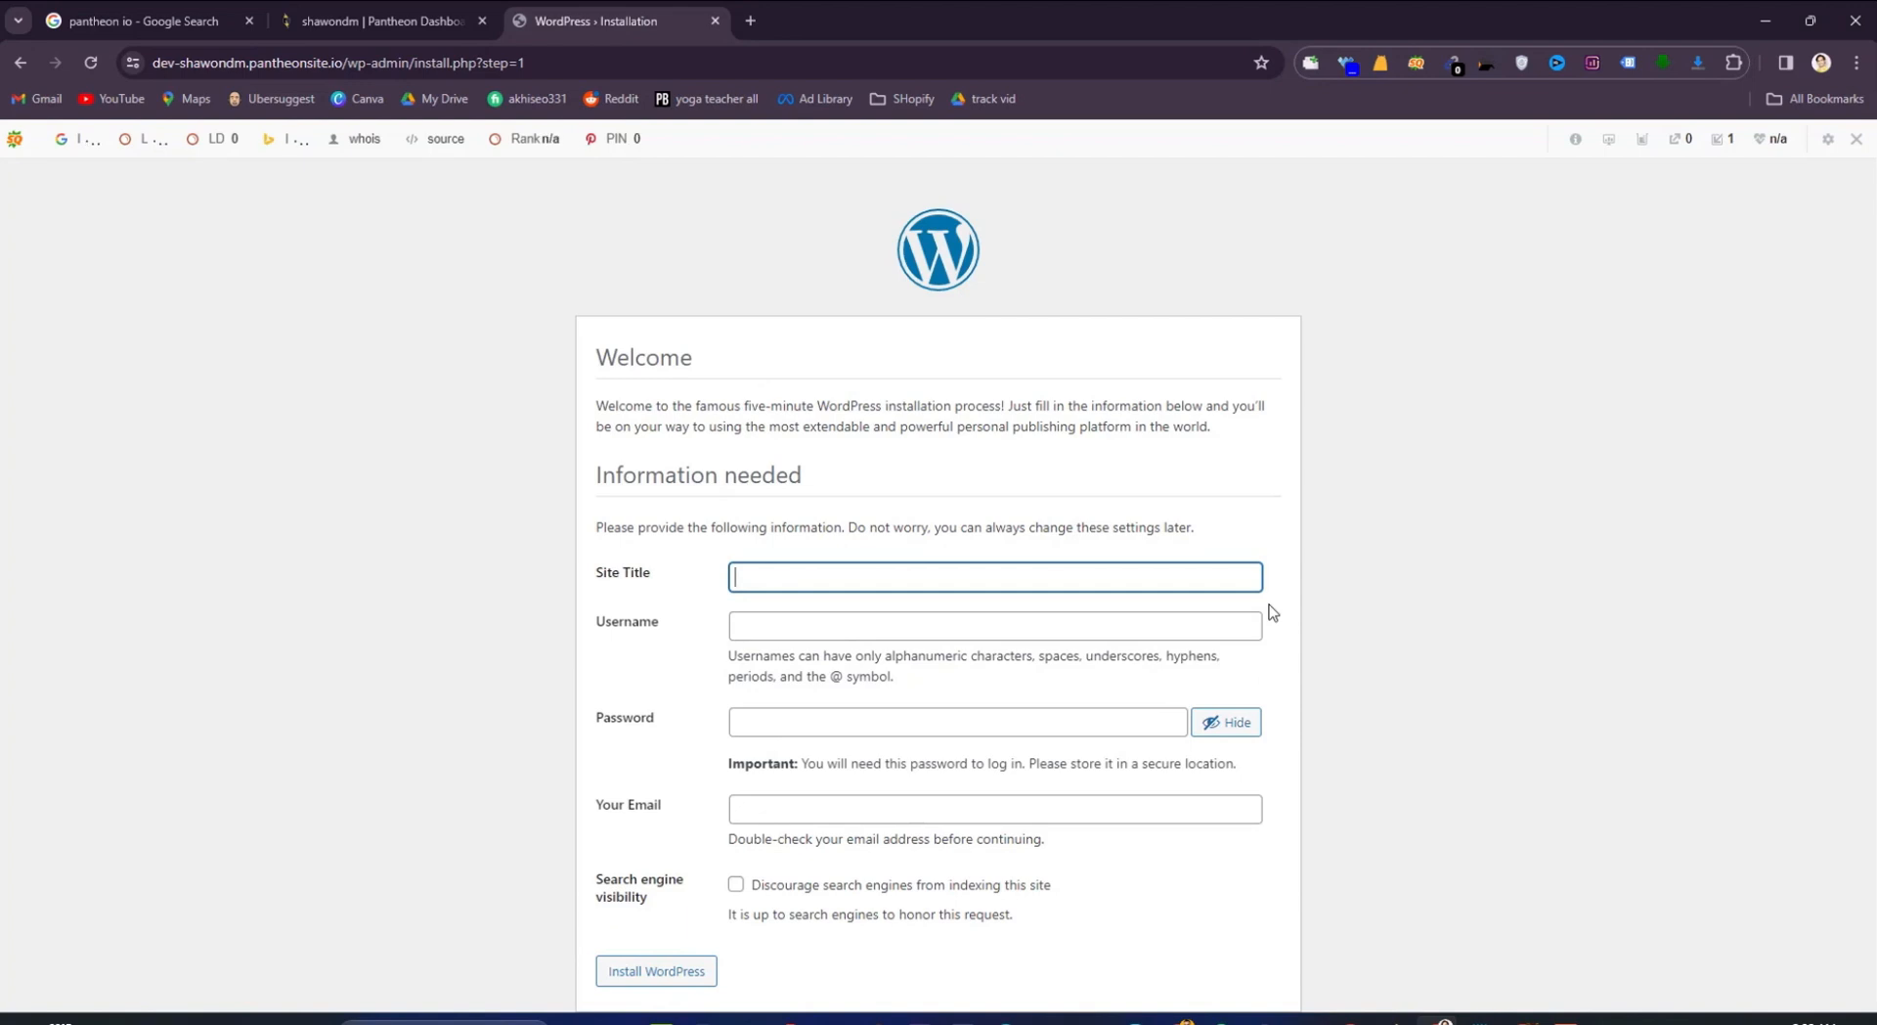
pyautogui.click(782, 578)
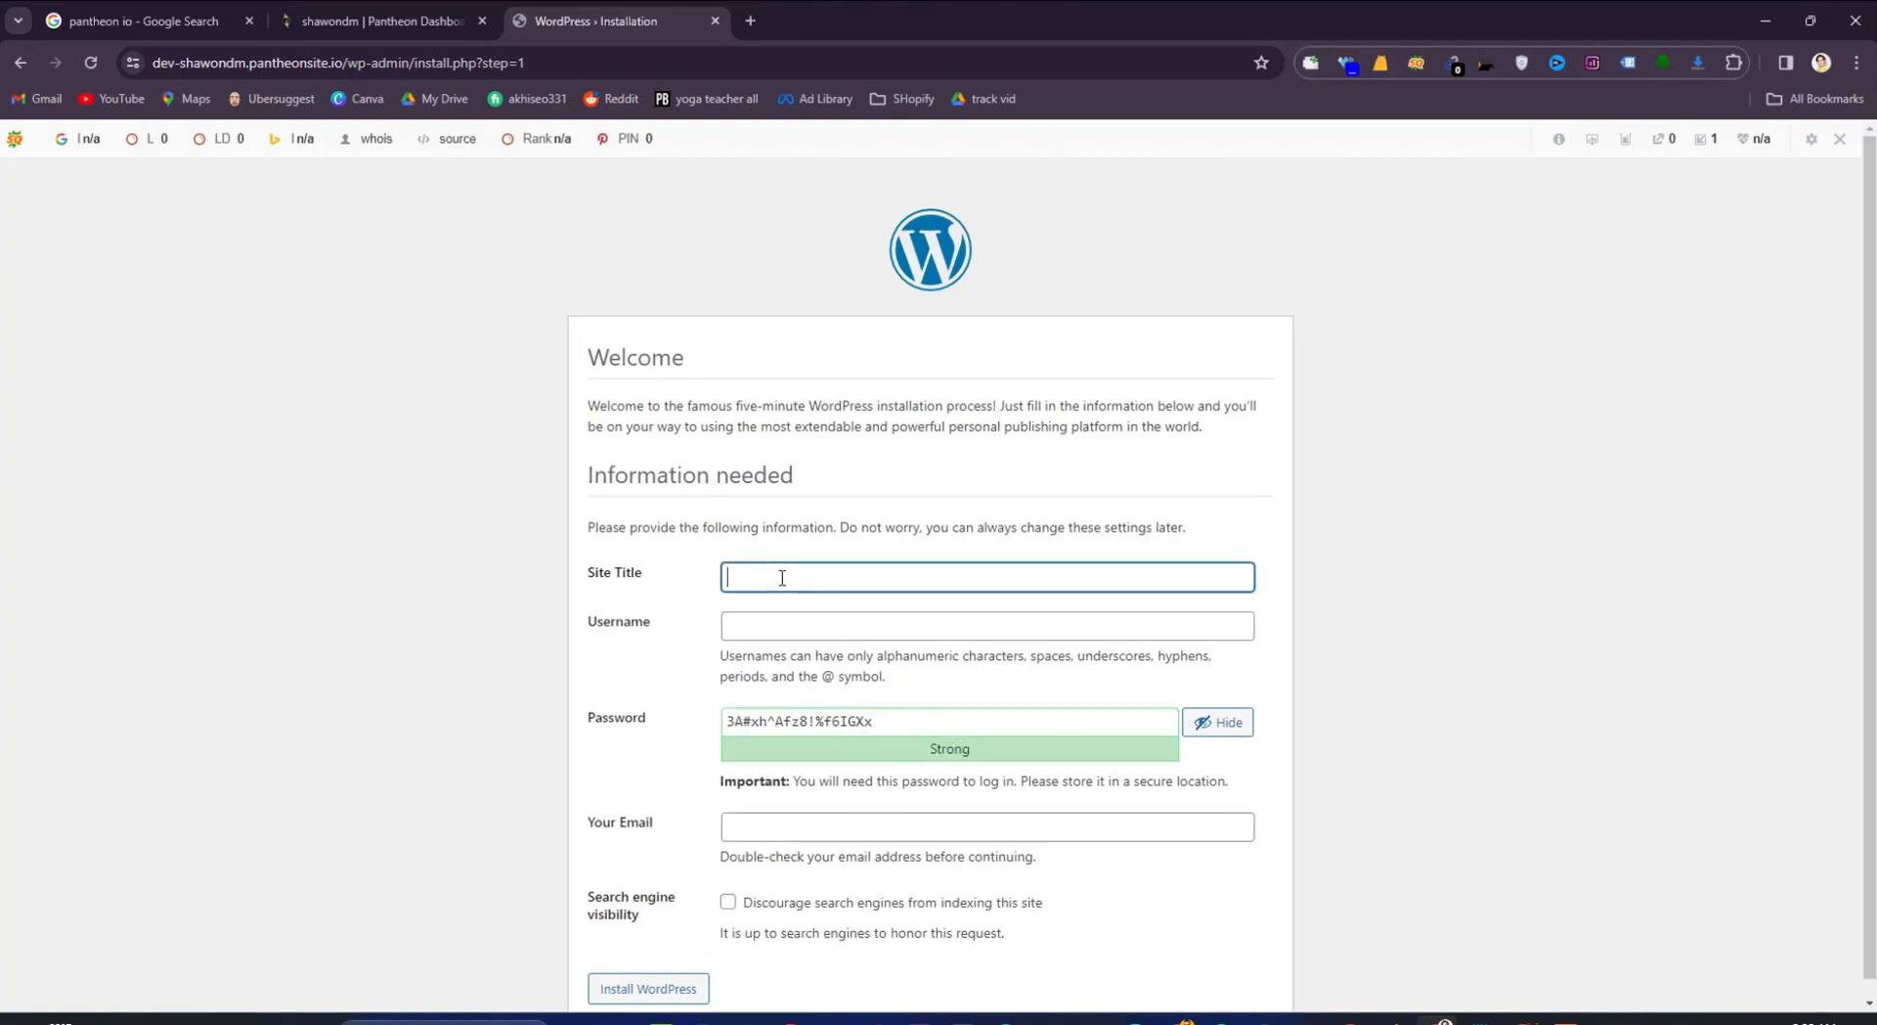
pyautogui.write('This wb')
pyautogui.write('bsite for wordpress and ')
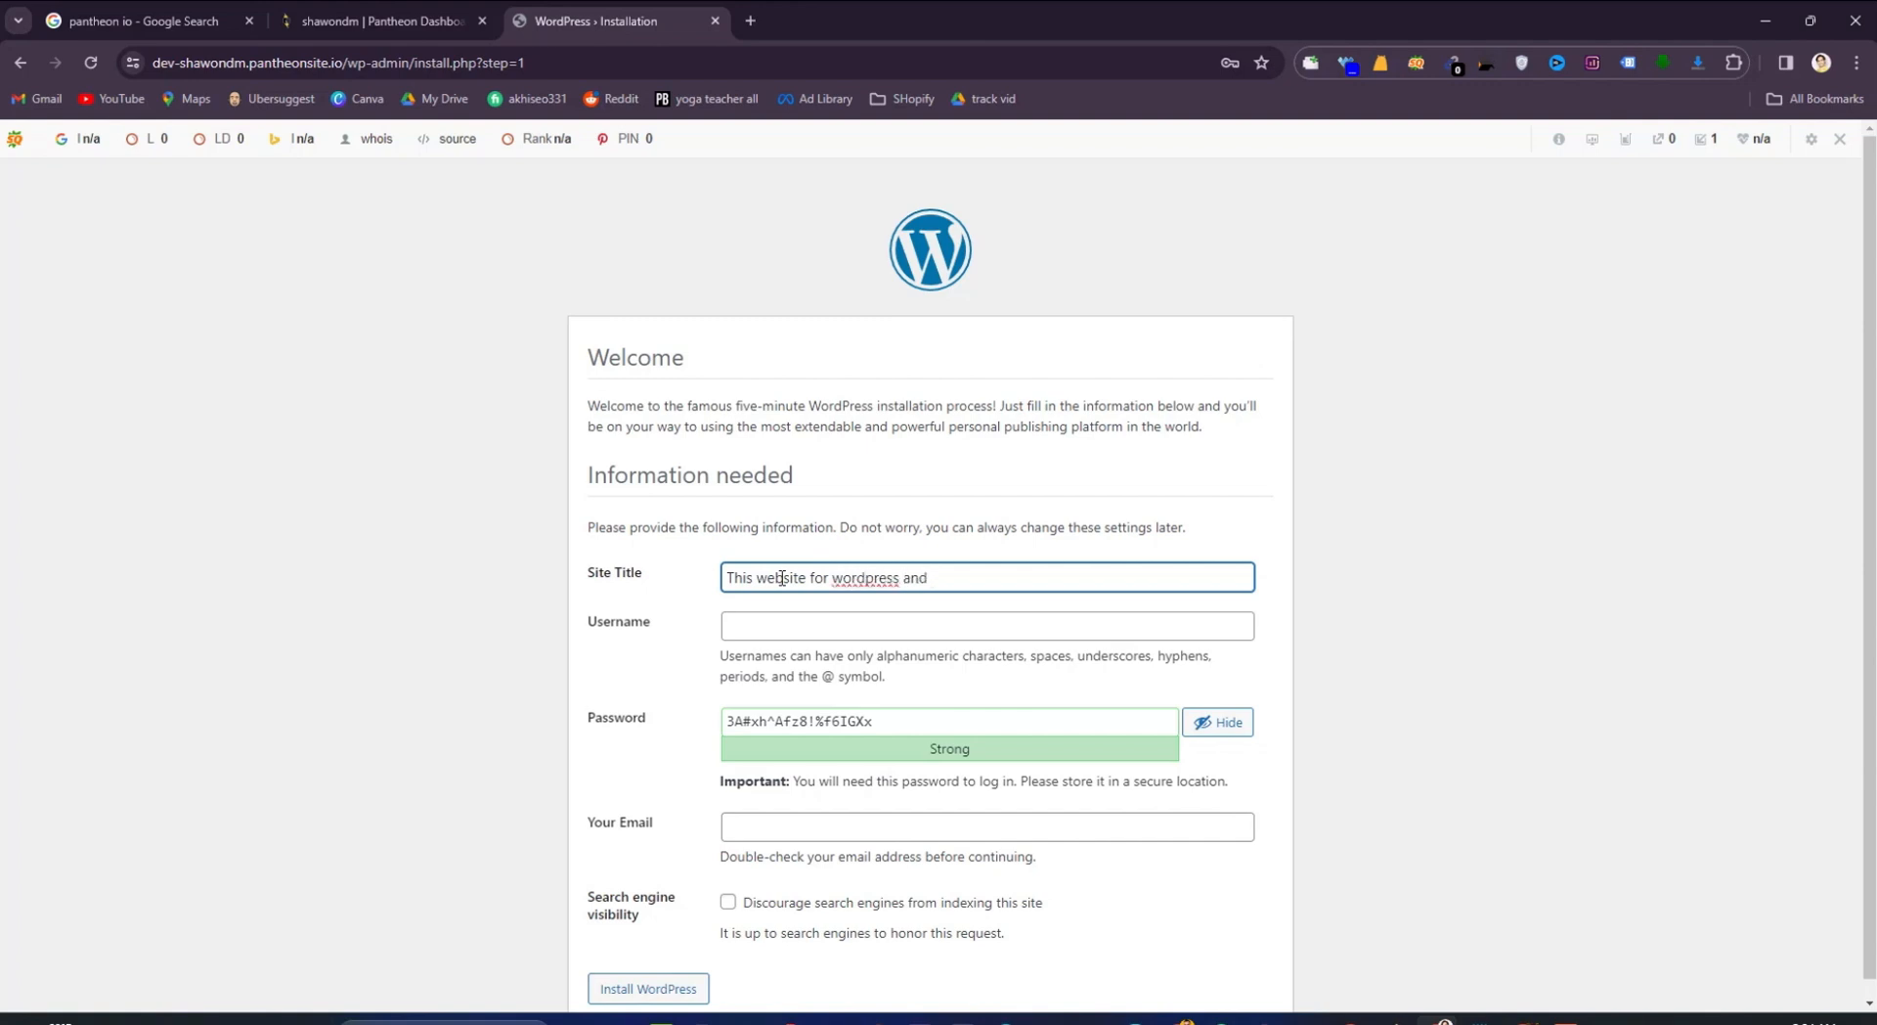
pyautogui.write('SEO practice')
pyautogui.click(862, 627)
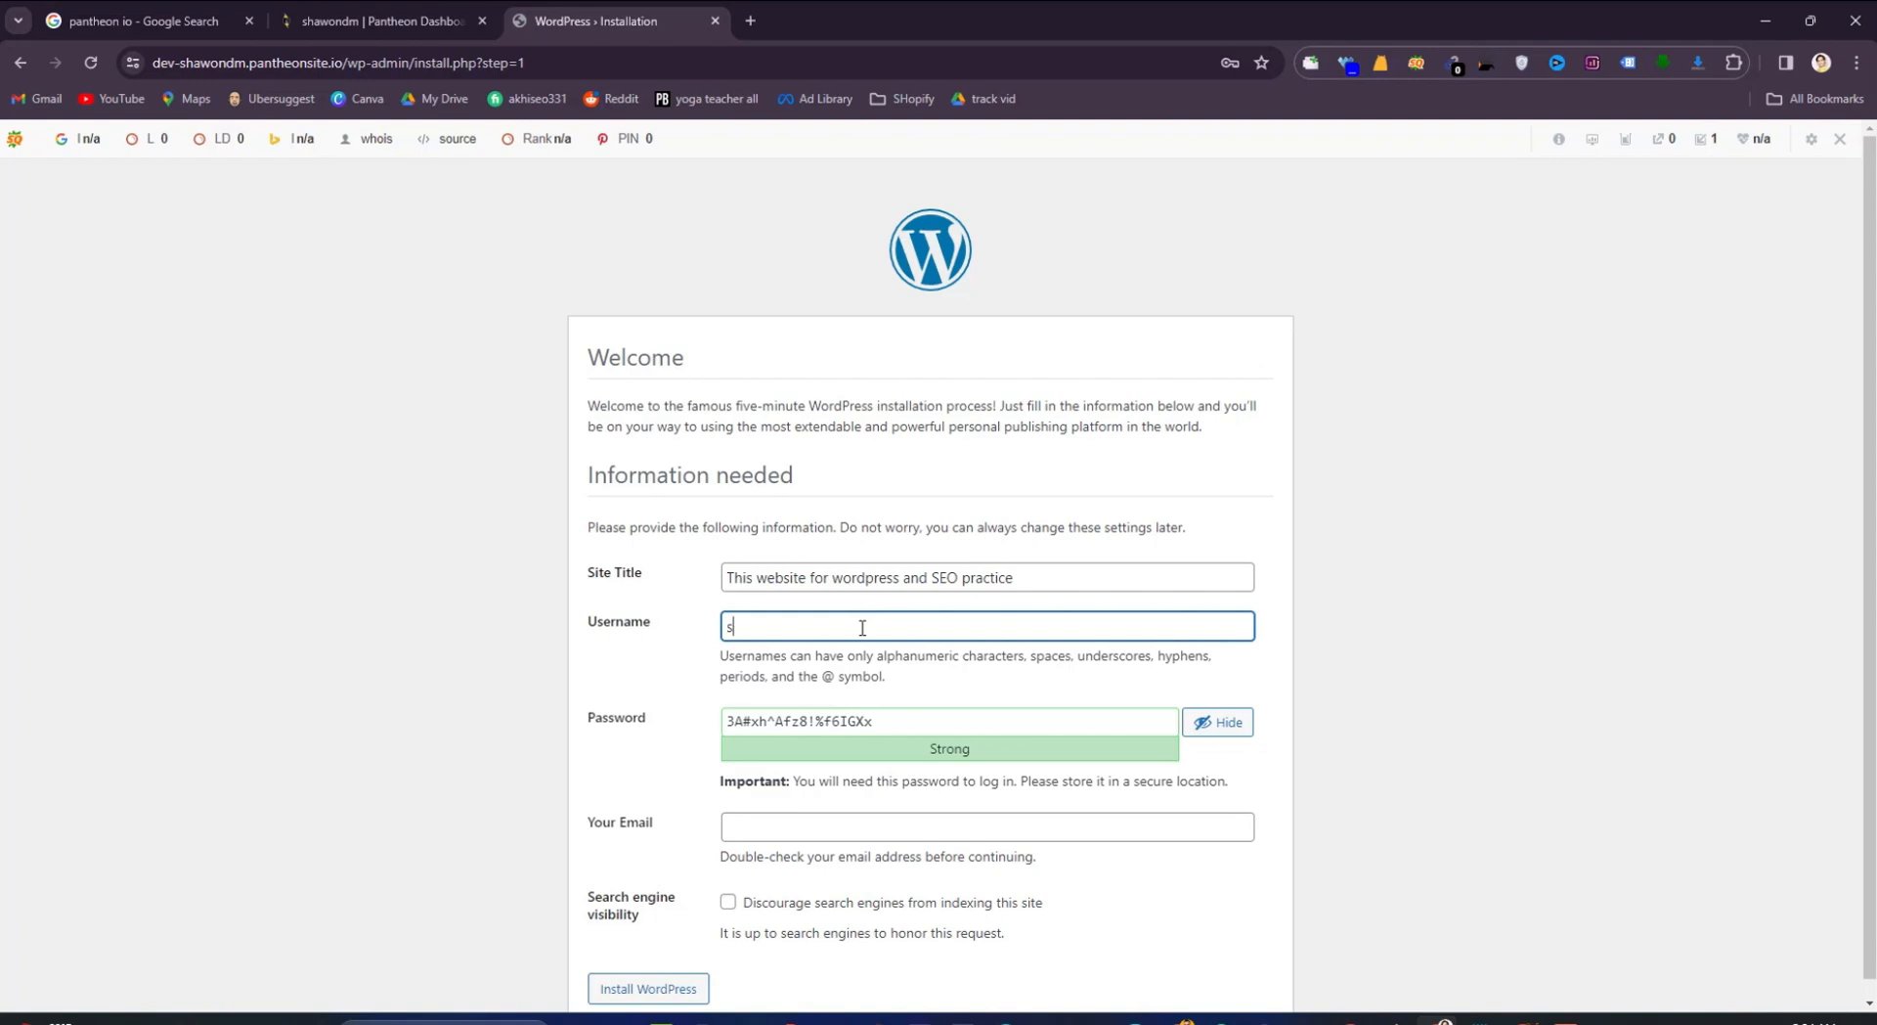
pyautogui.press('BackSpace')
pyautogui.write('shawon')
# - Replace the suggested password with the admin password, enter the admin email, and install WordPress
pyautogui.click(904, 725)
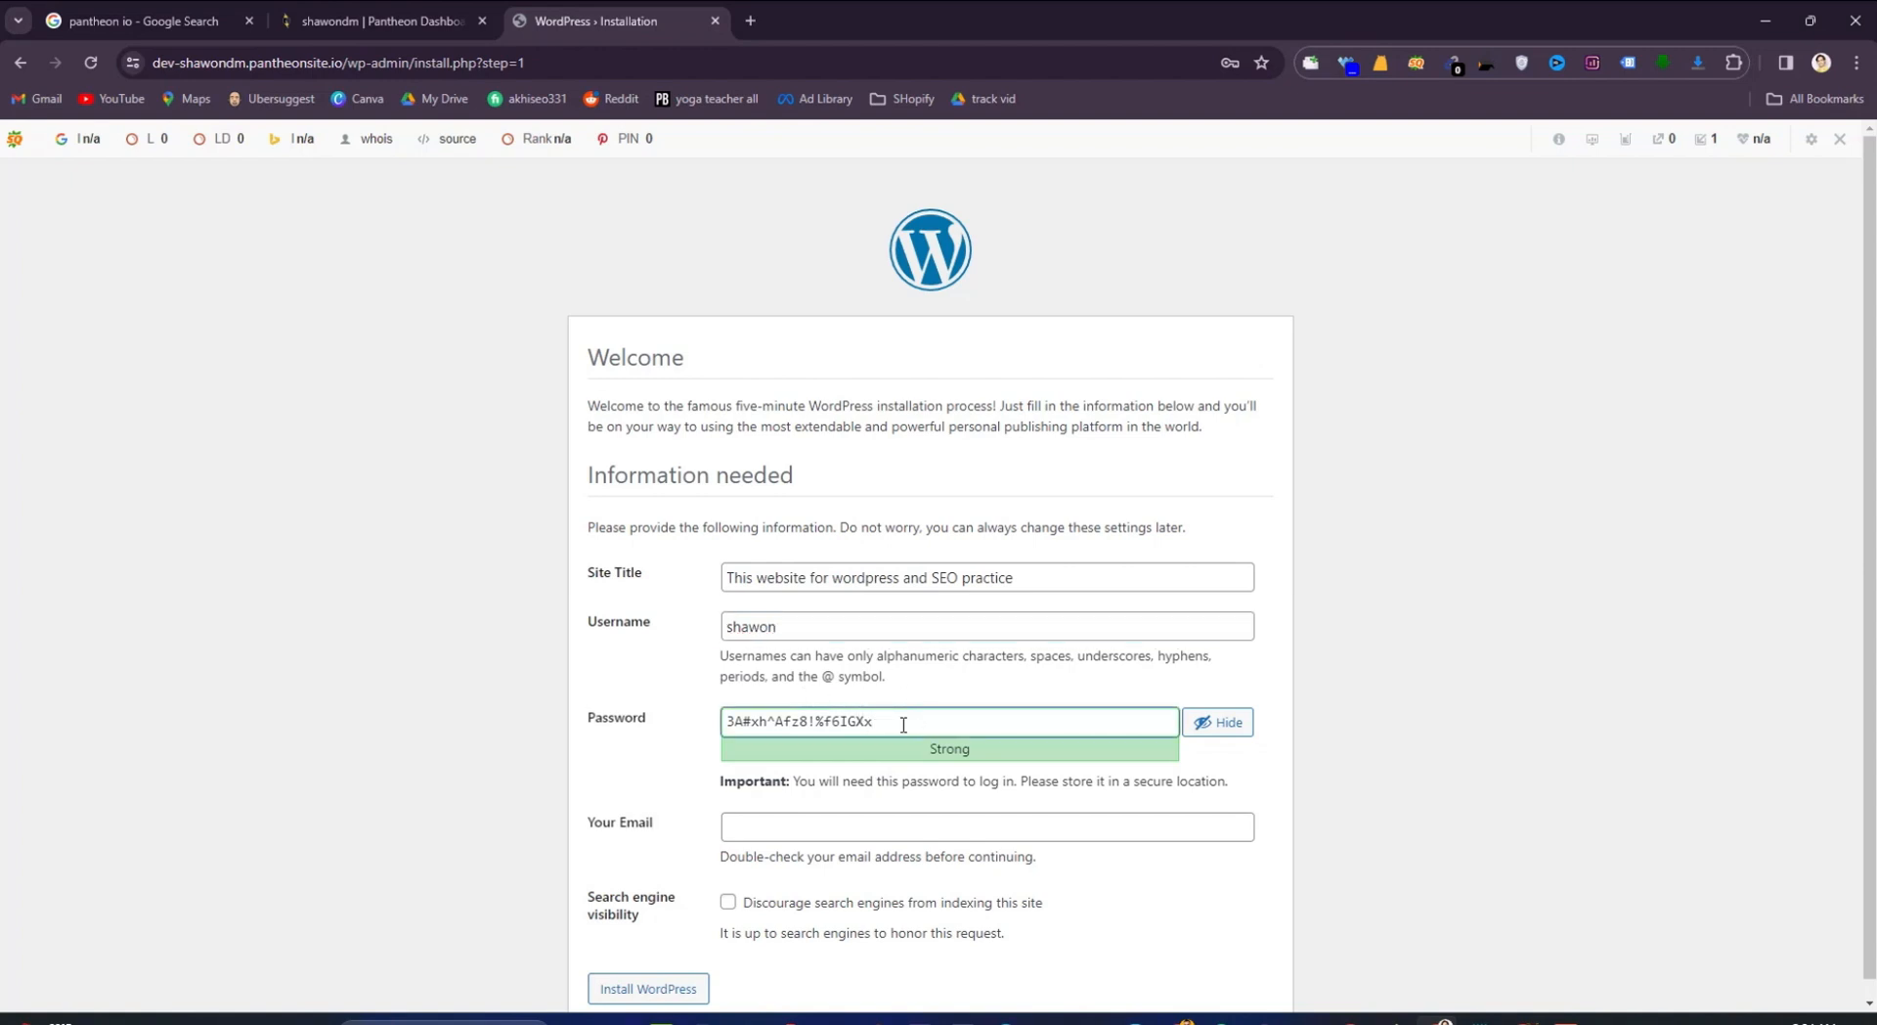
pyautogui.moveTo(904, 725); pyautogui.dragTo(651, 732)
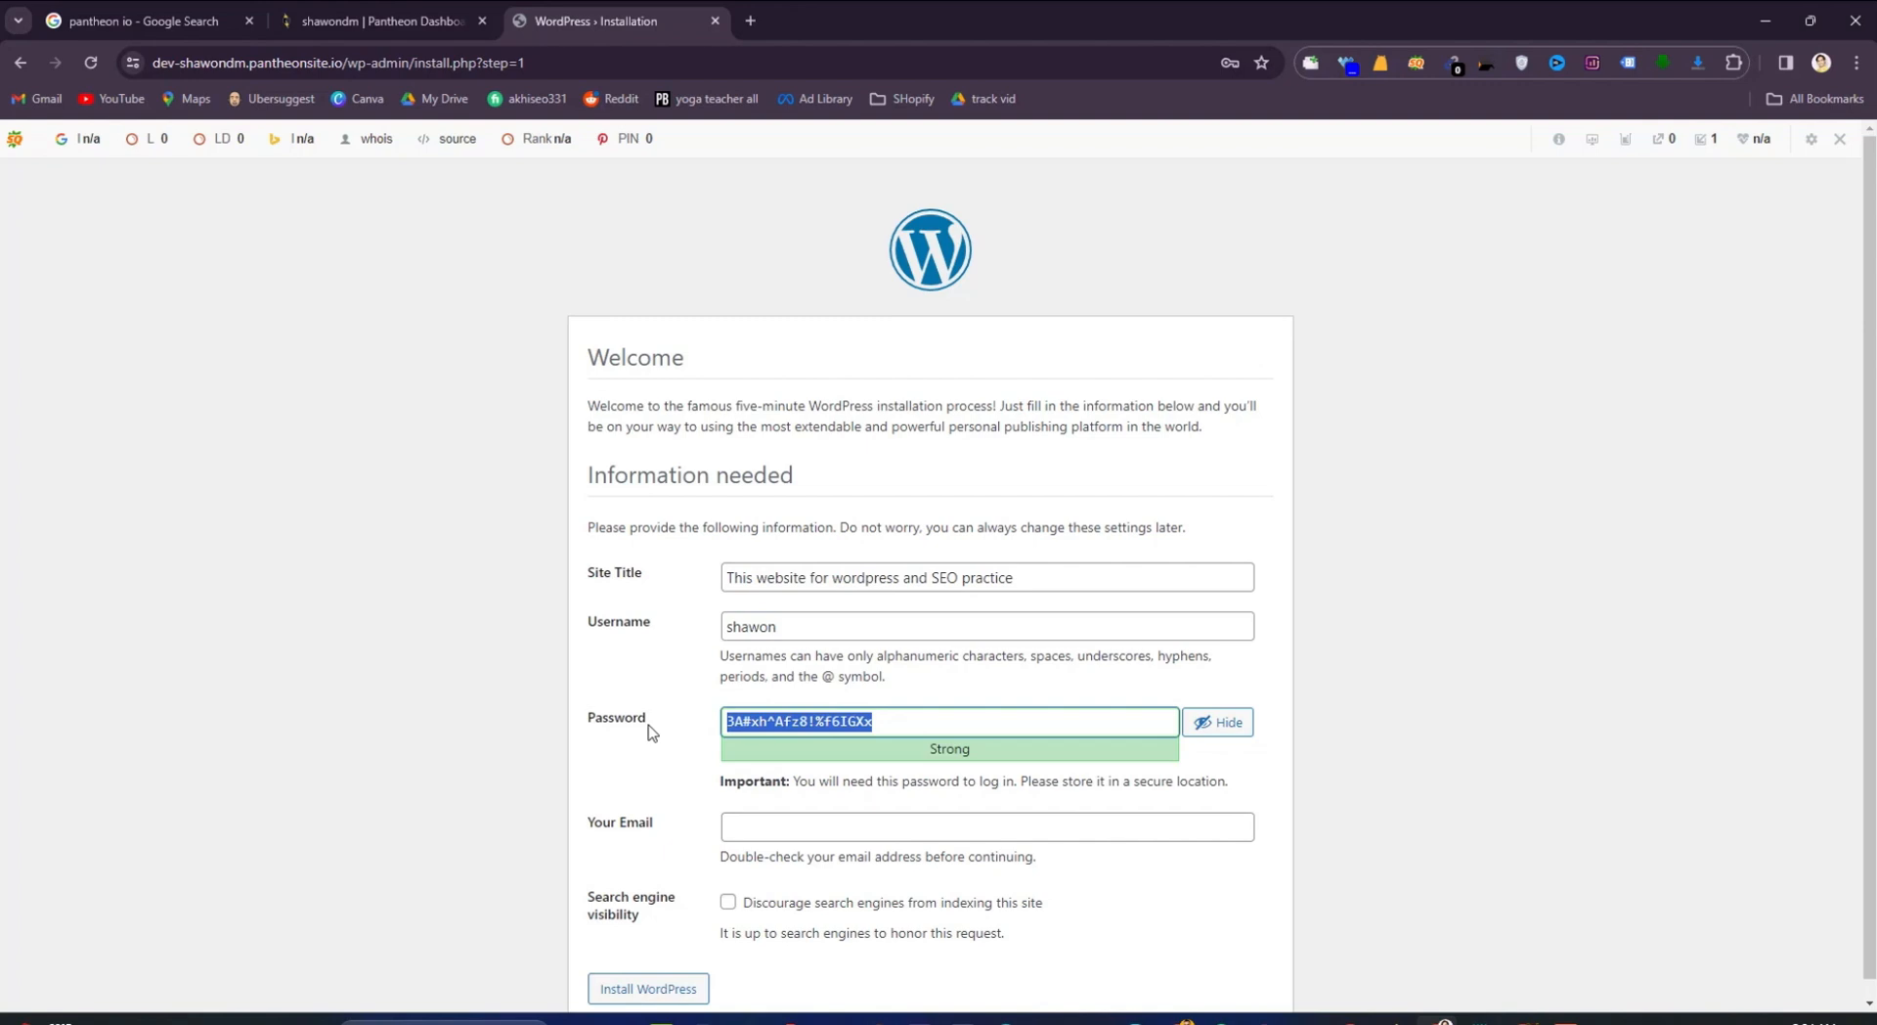
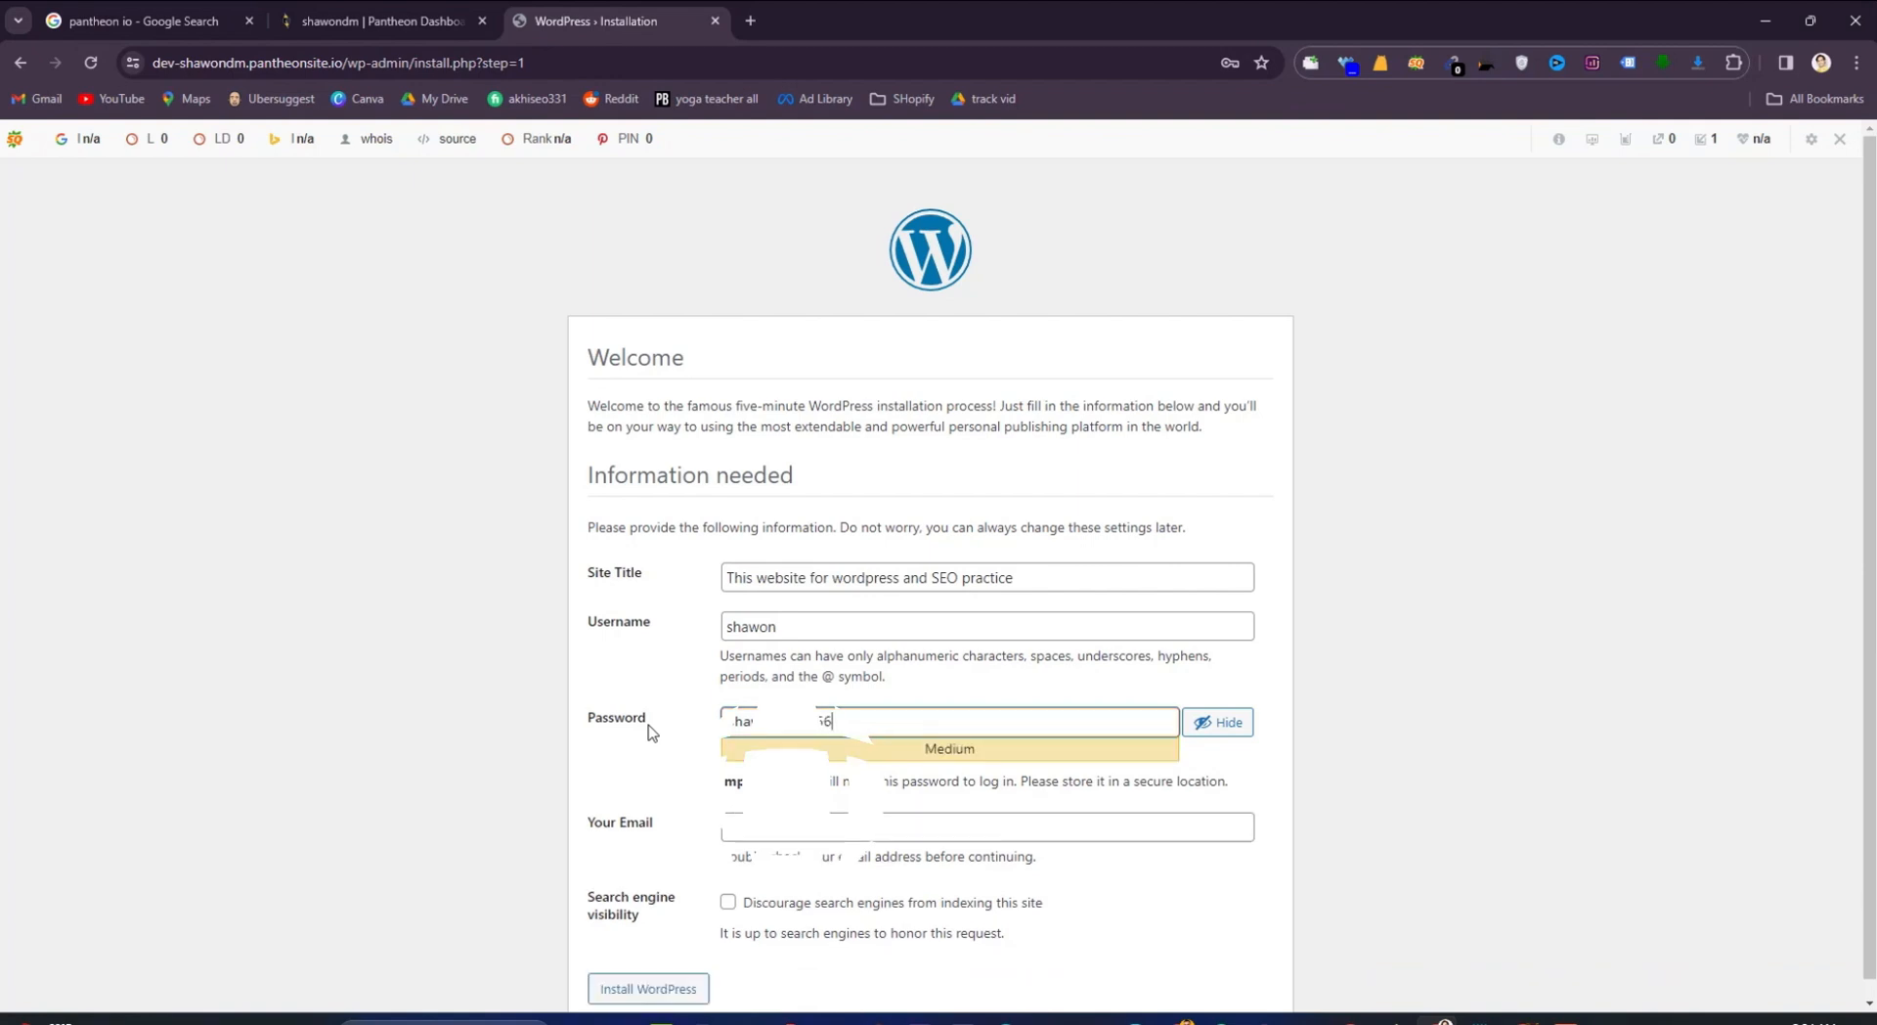
pyautogui.click(1496, 695)
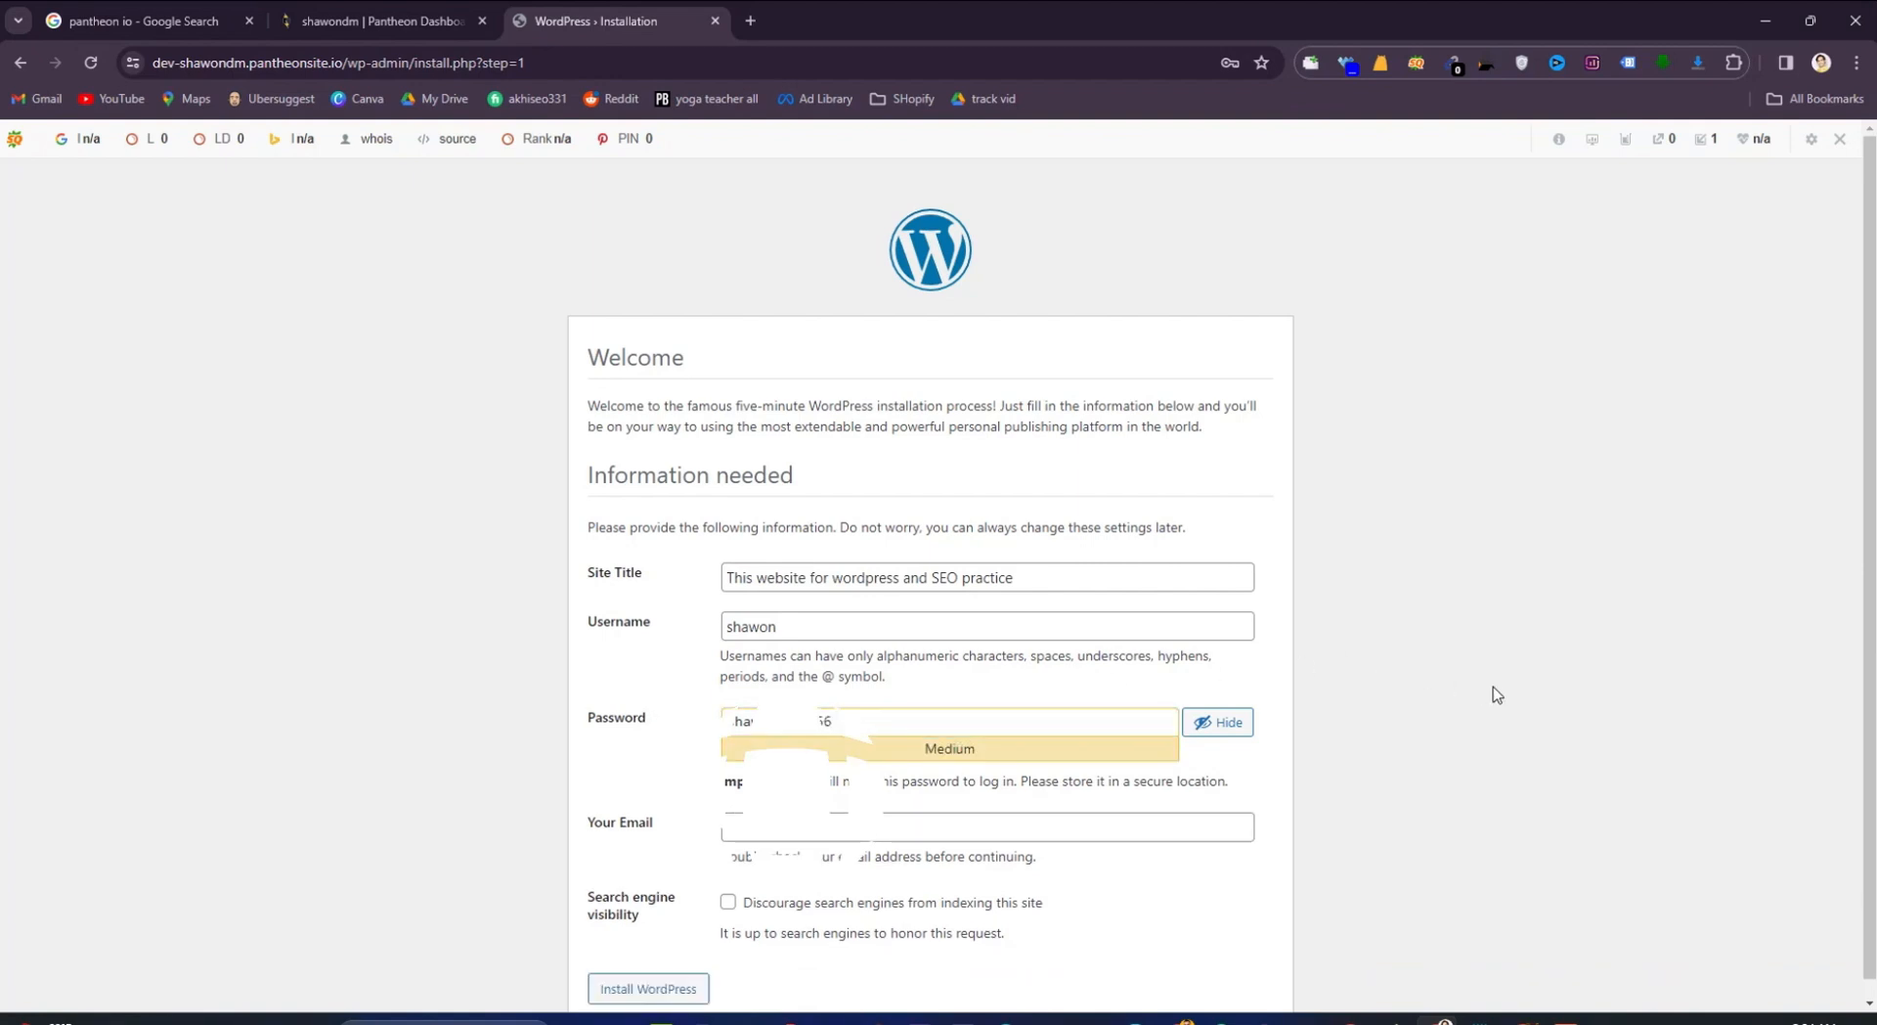
pyautogui.click(770, 829)
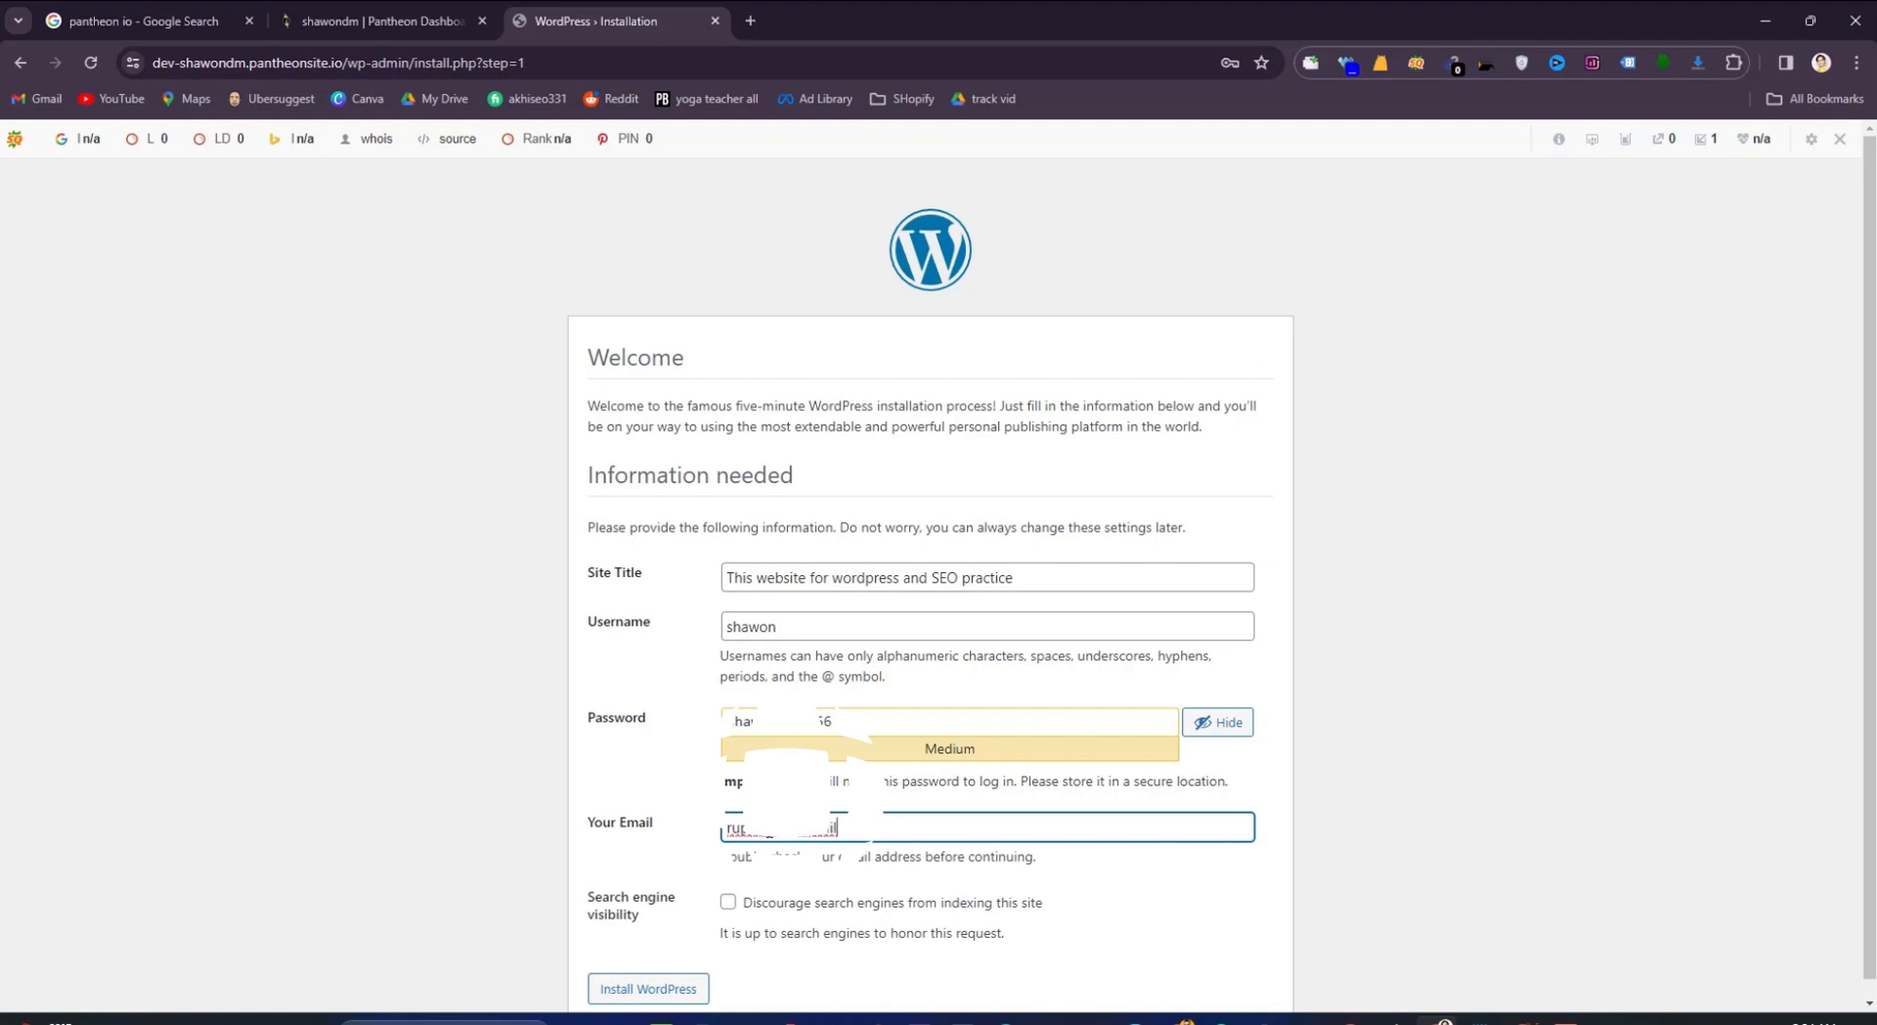
pyautogui.write('om')
pyautogui.scroll(-1, 1183, 768)
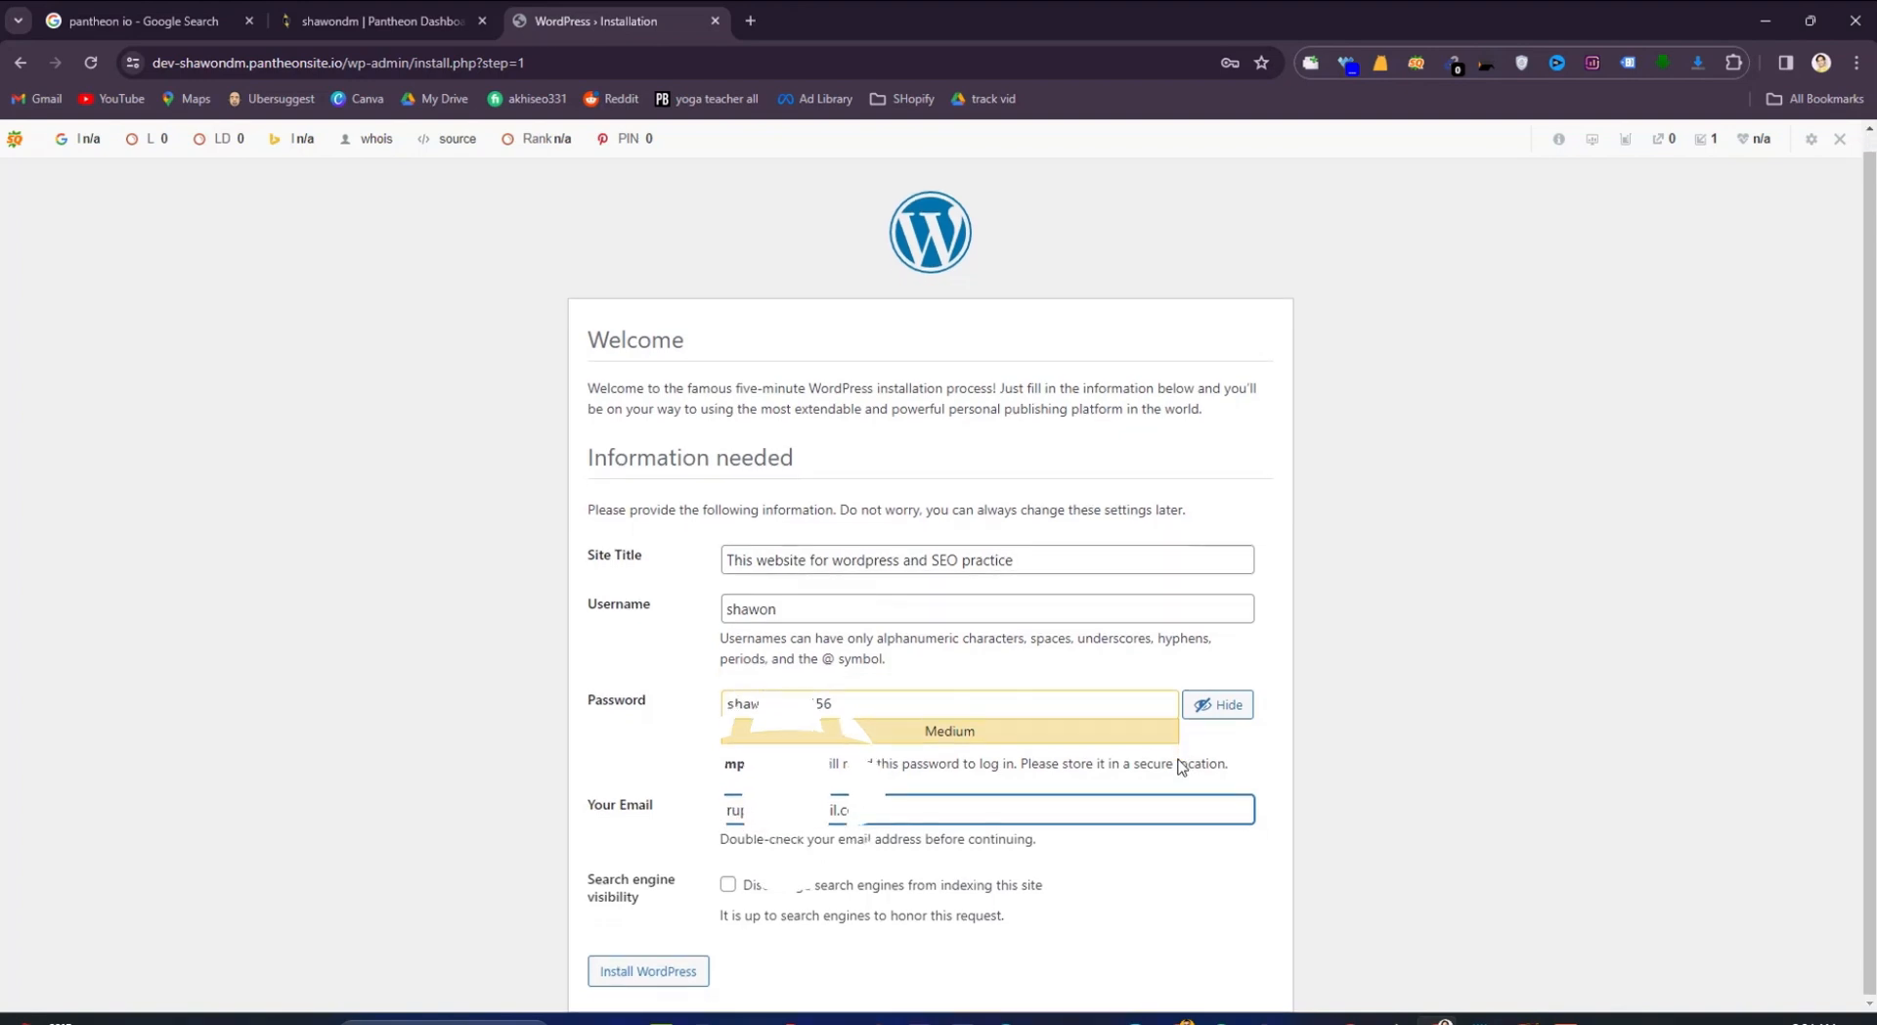
pyautogui.click(1396, 829)
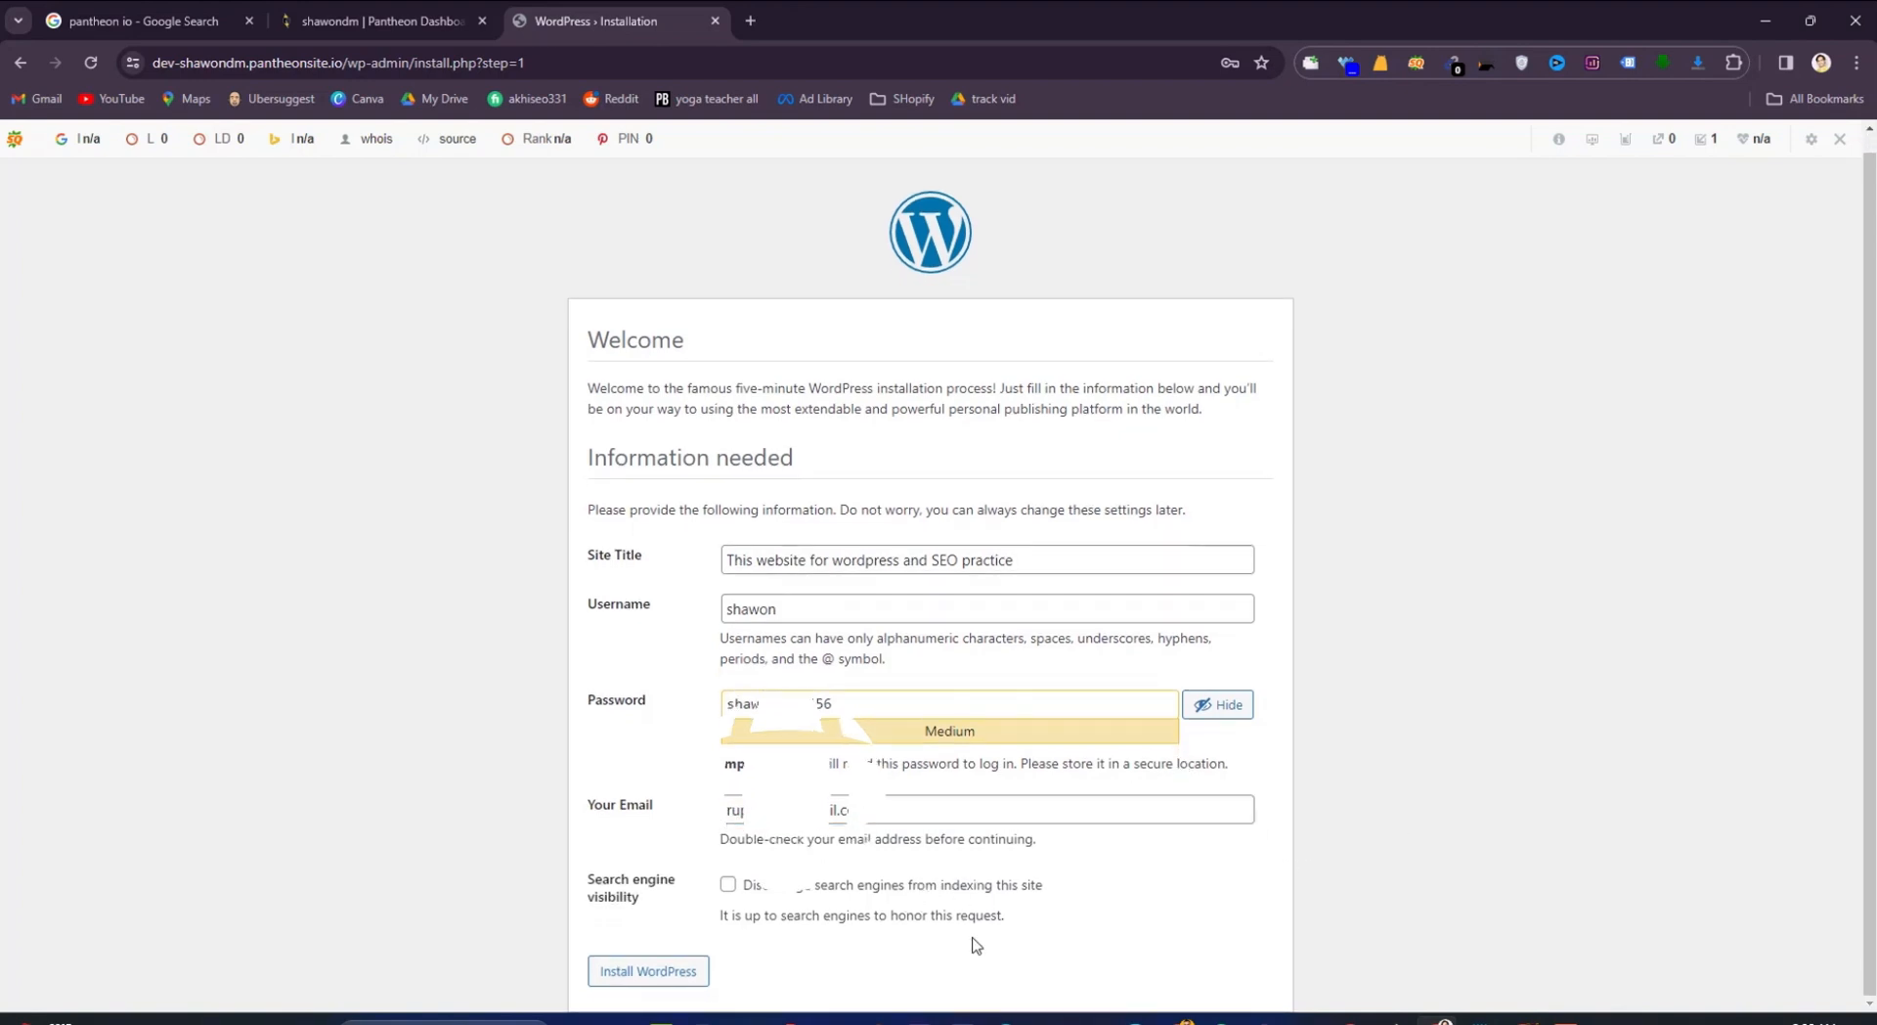
pyautogui.click(664, 975)
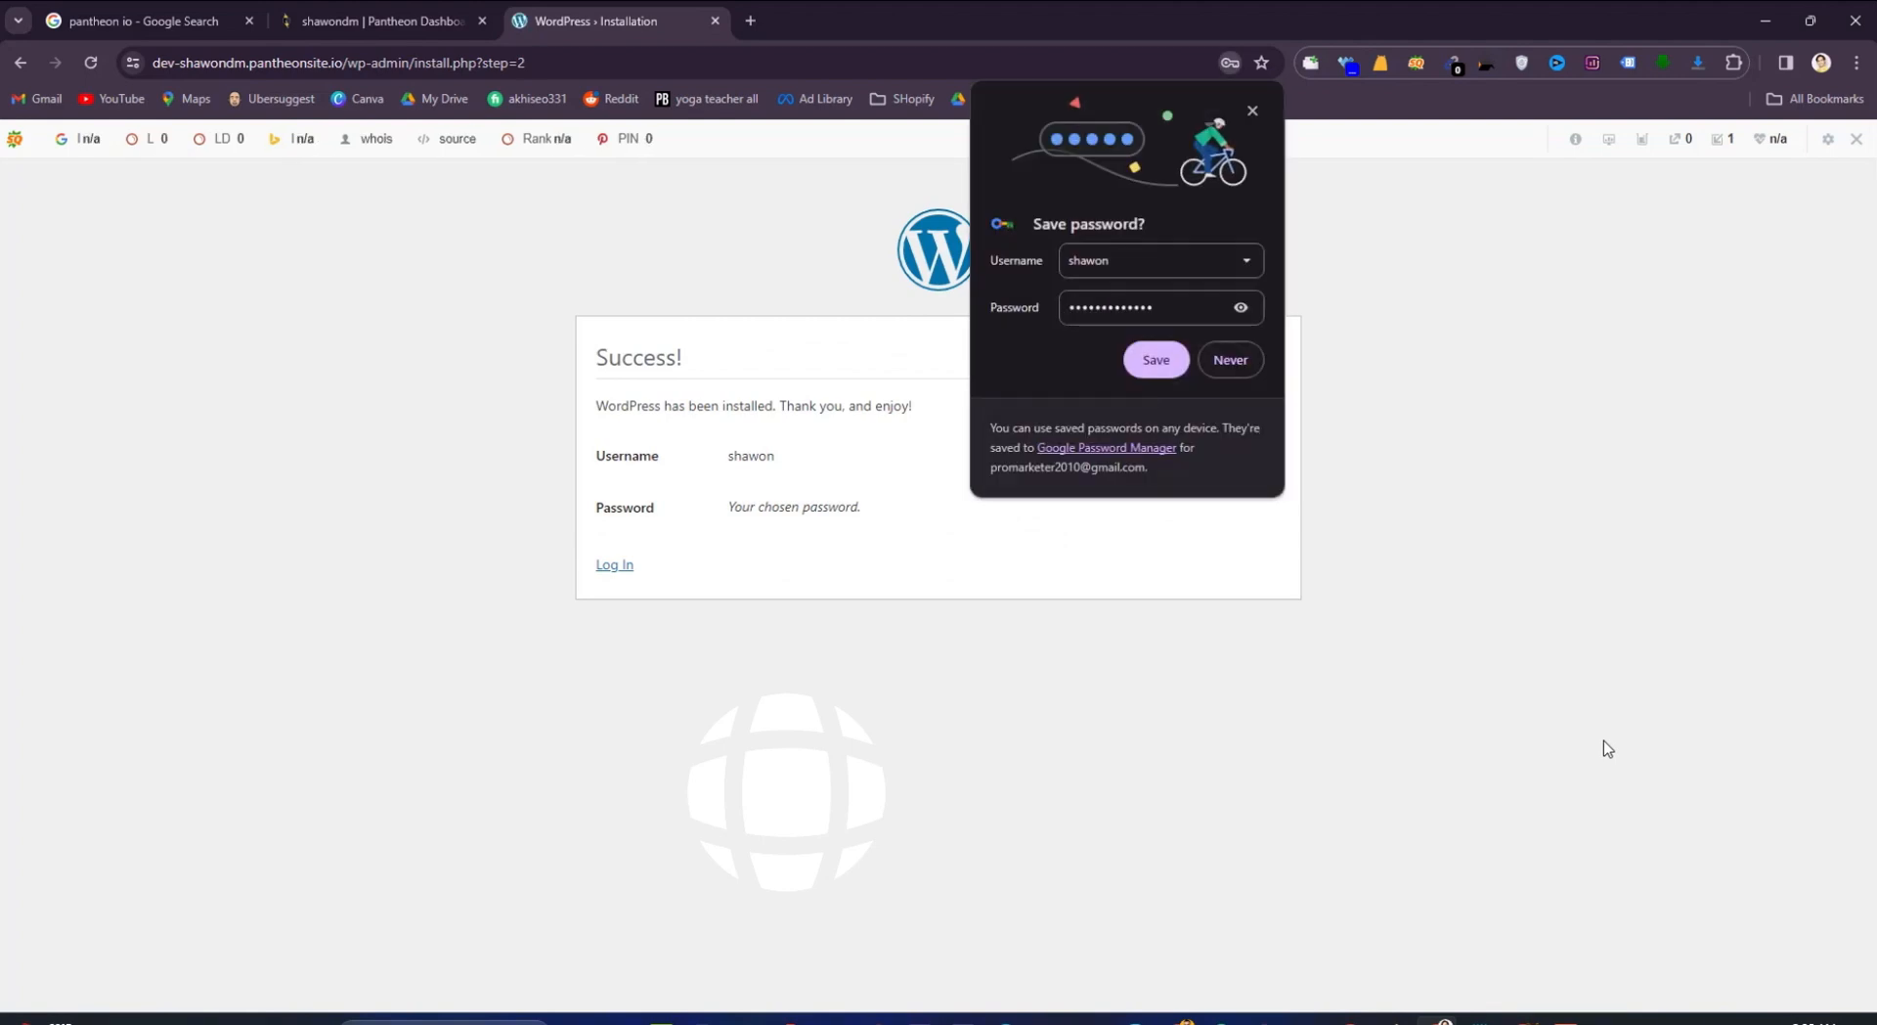
# - Save the login in Chrome, then log in to WordPress with Remember Me ticked
pyautogui.click(1157, 364)
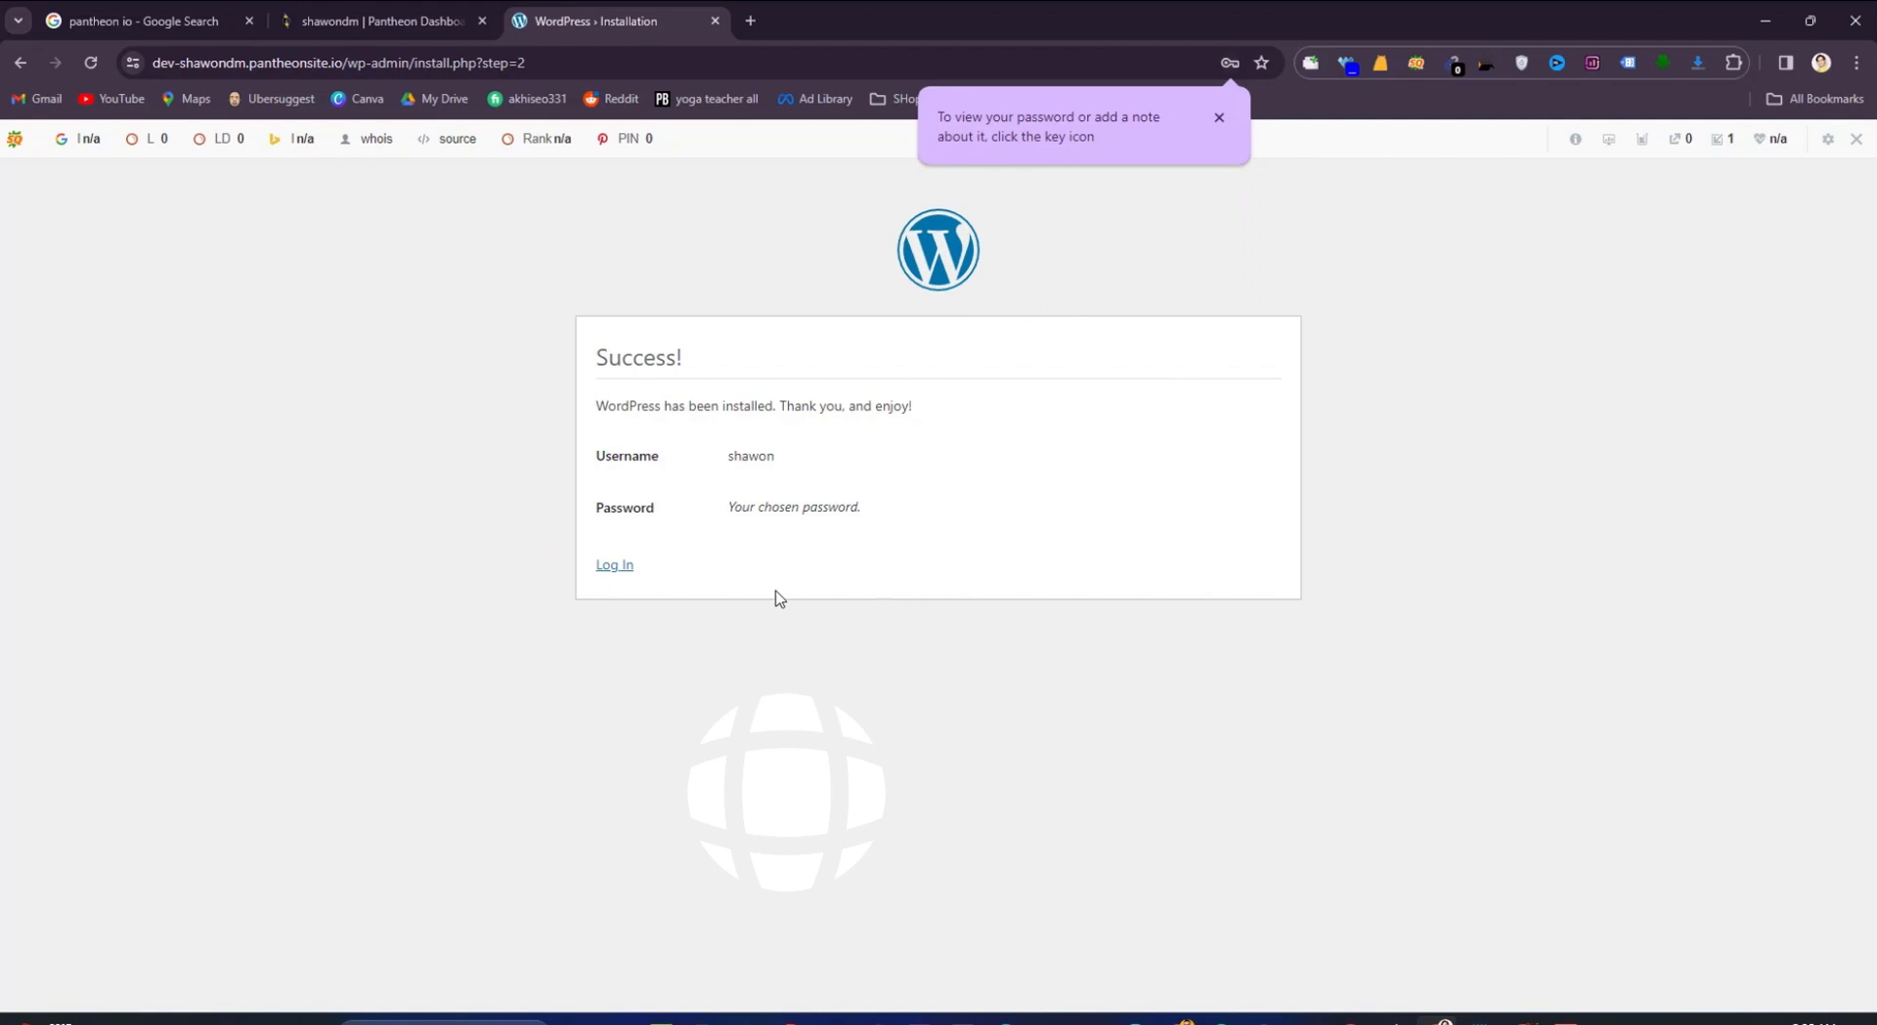
pyautogui.click(616, 567)
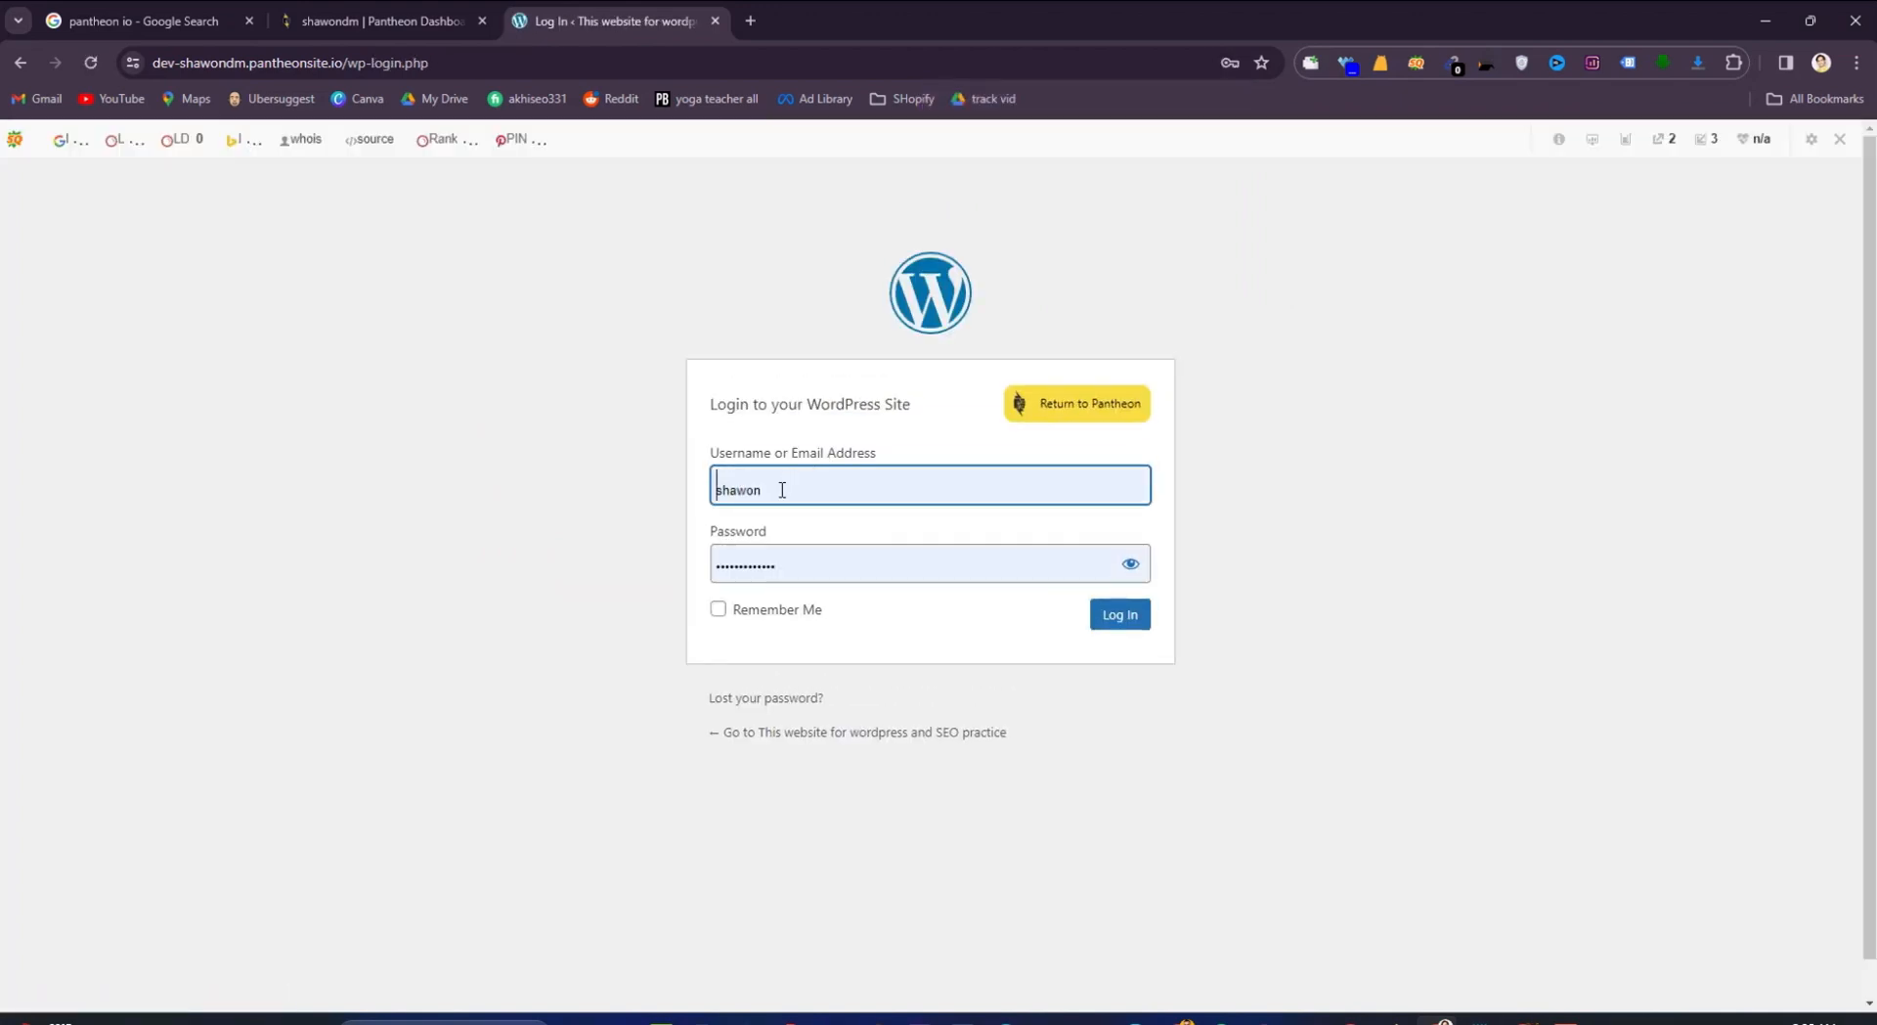
pyautogui.click(719, 611)
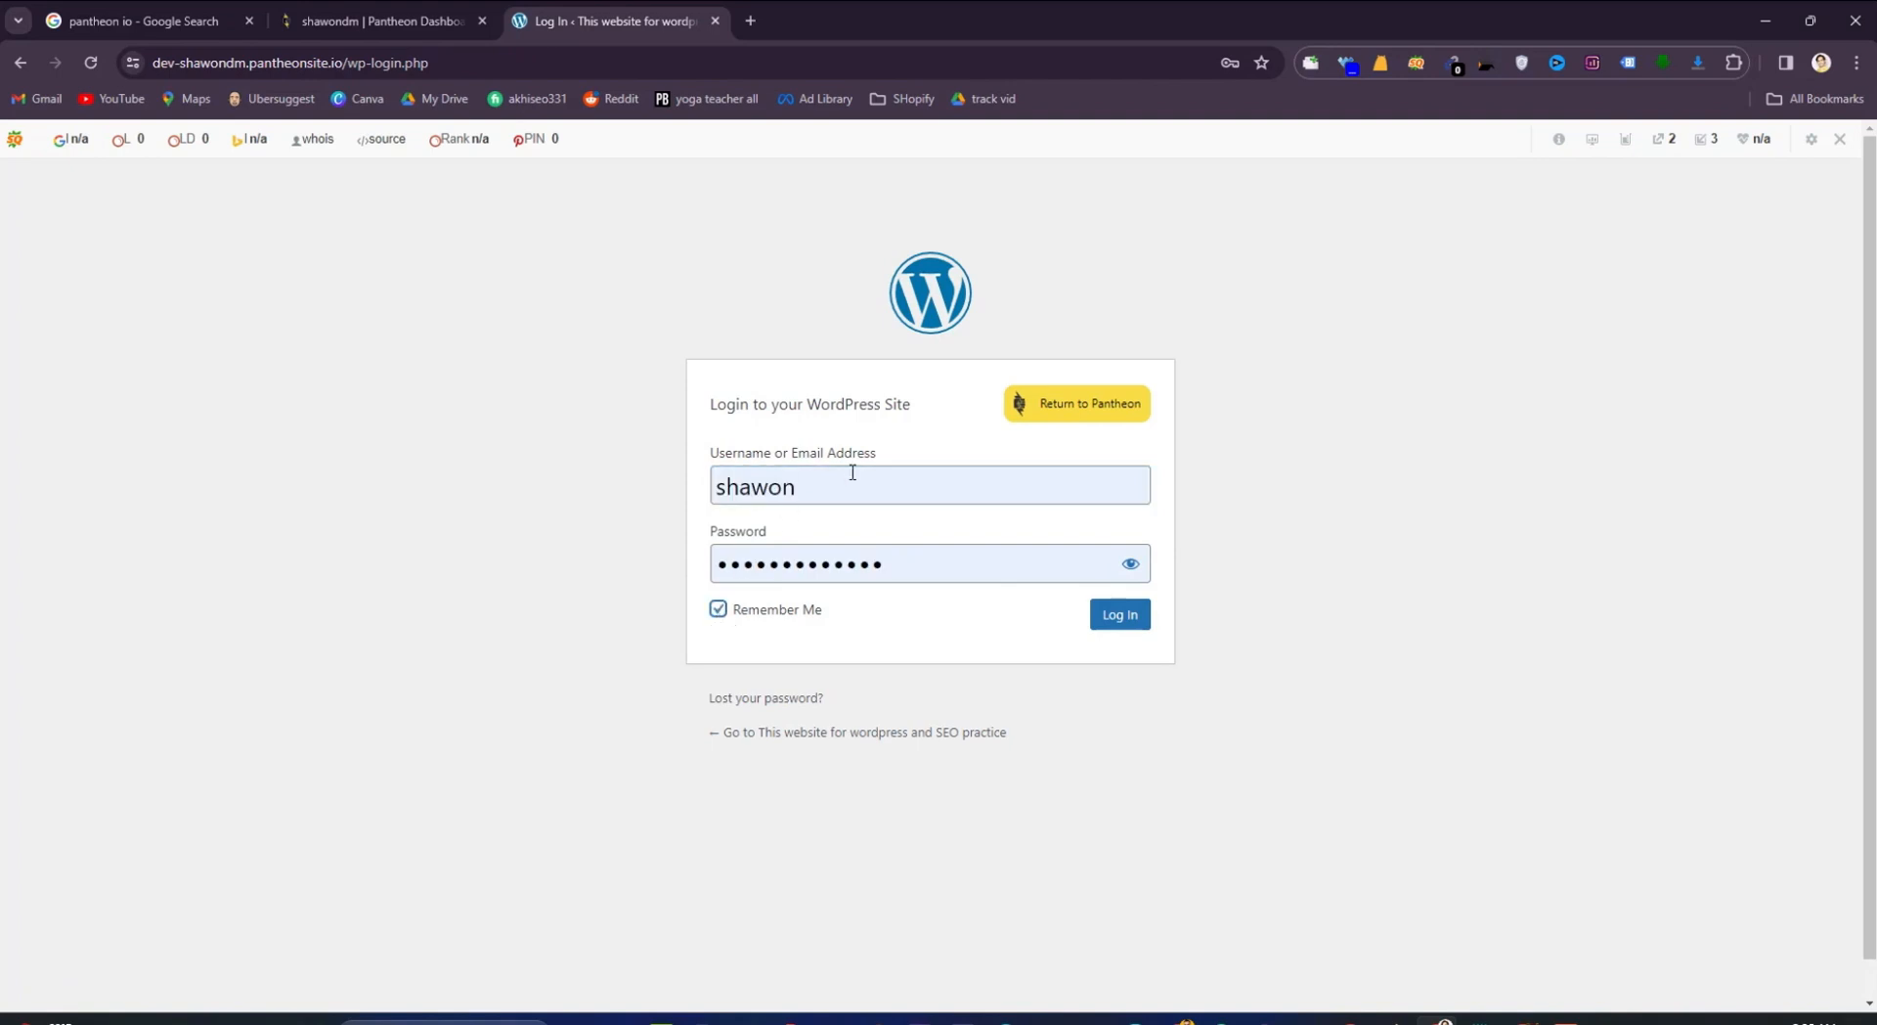
pyautogui.click(1116, 623)
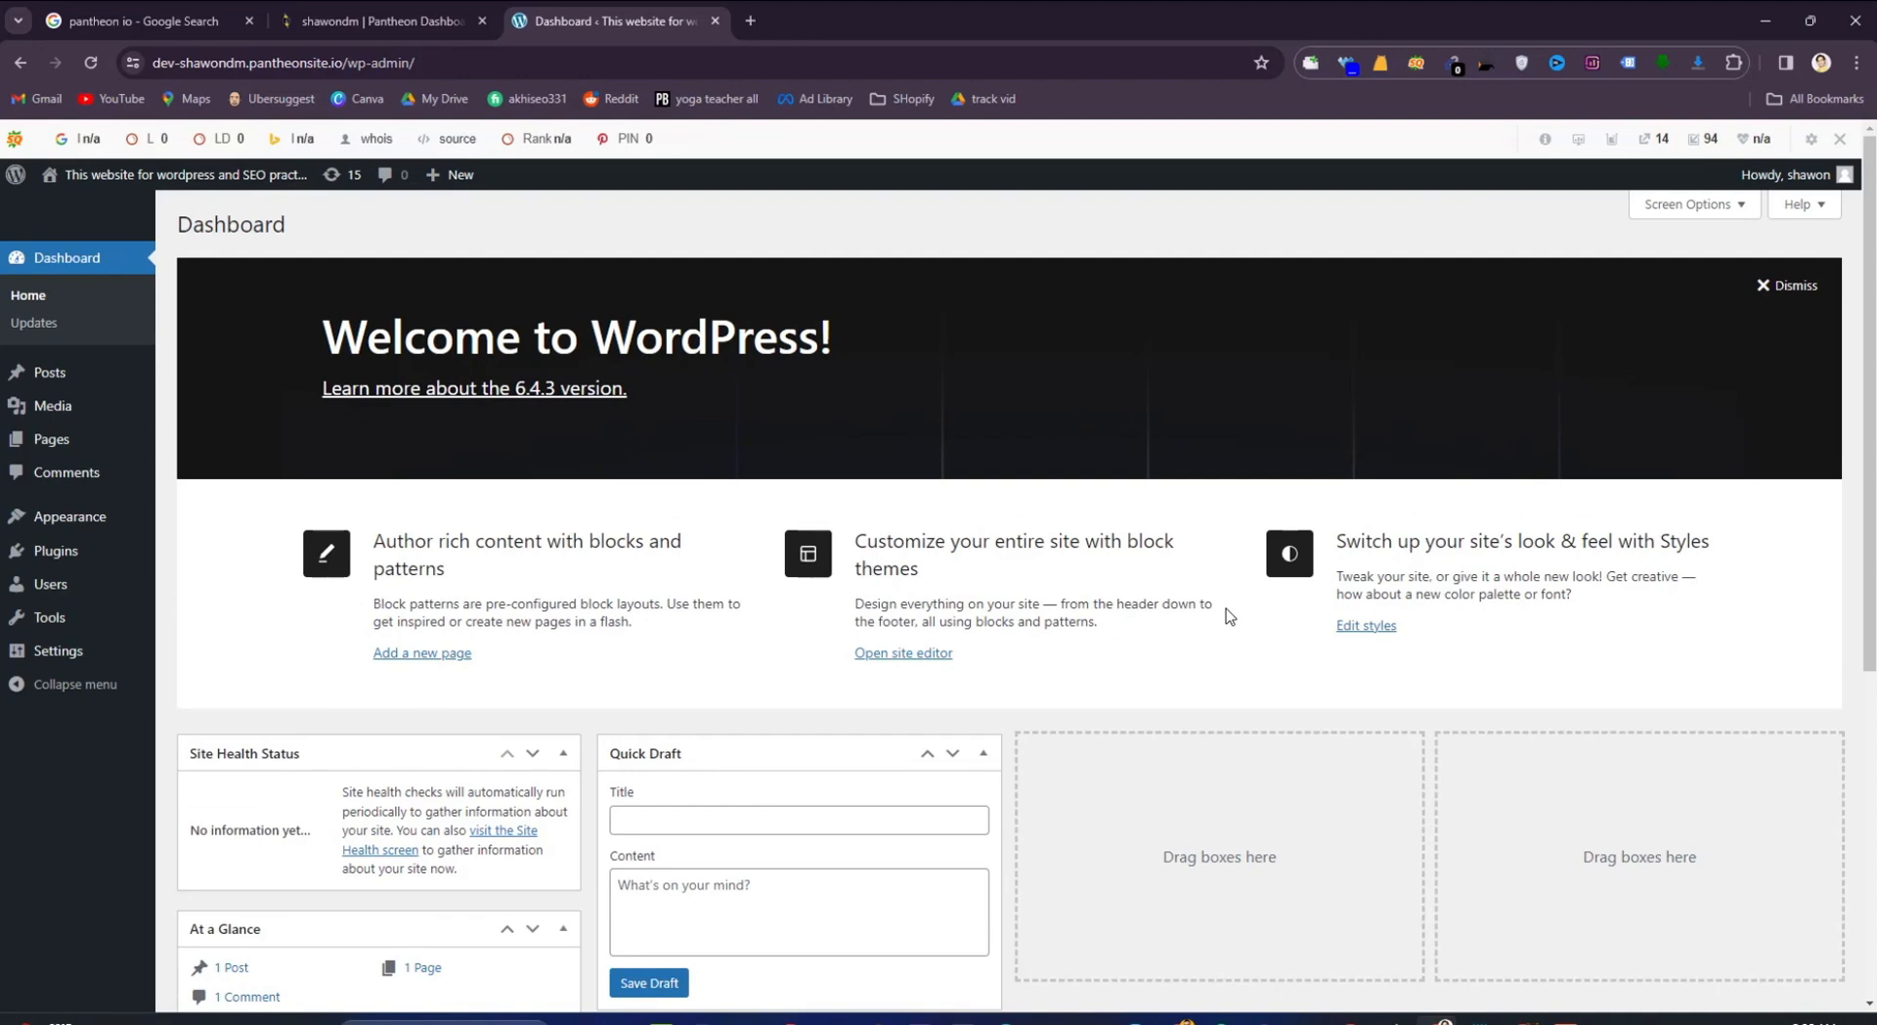
# - Hide the SEO toolbar for this session and open Visit Site in a new tab
pyautogui.click(1838, 141)
pyautogui.click(1556, 227)
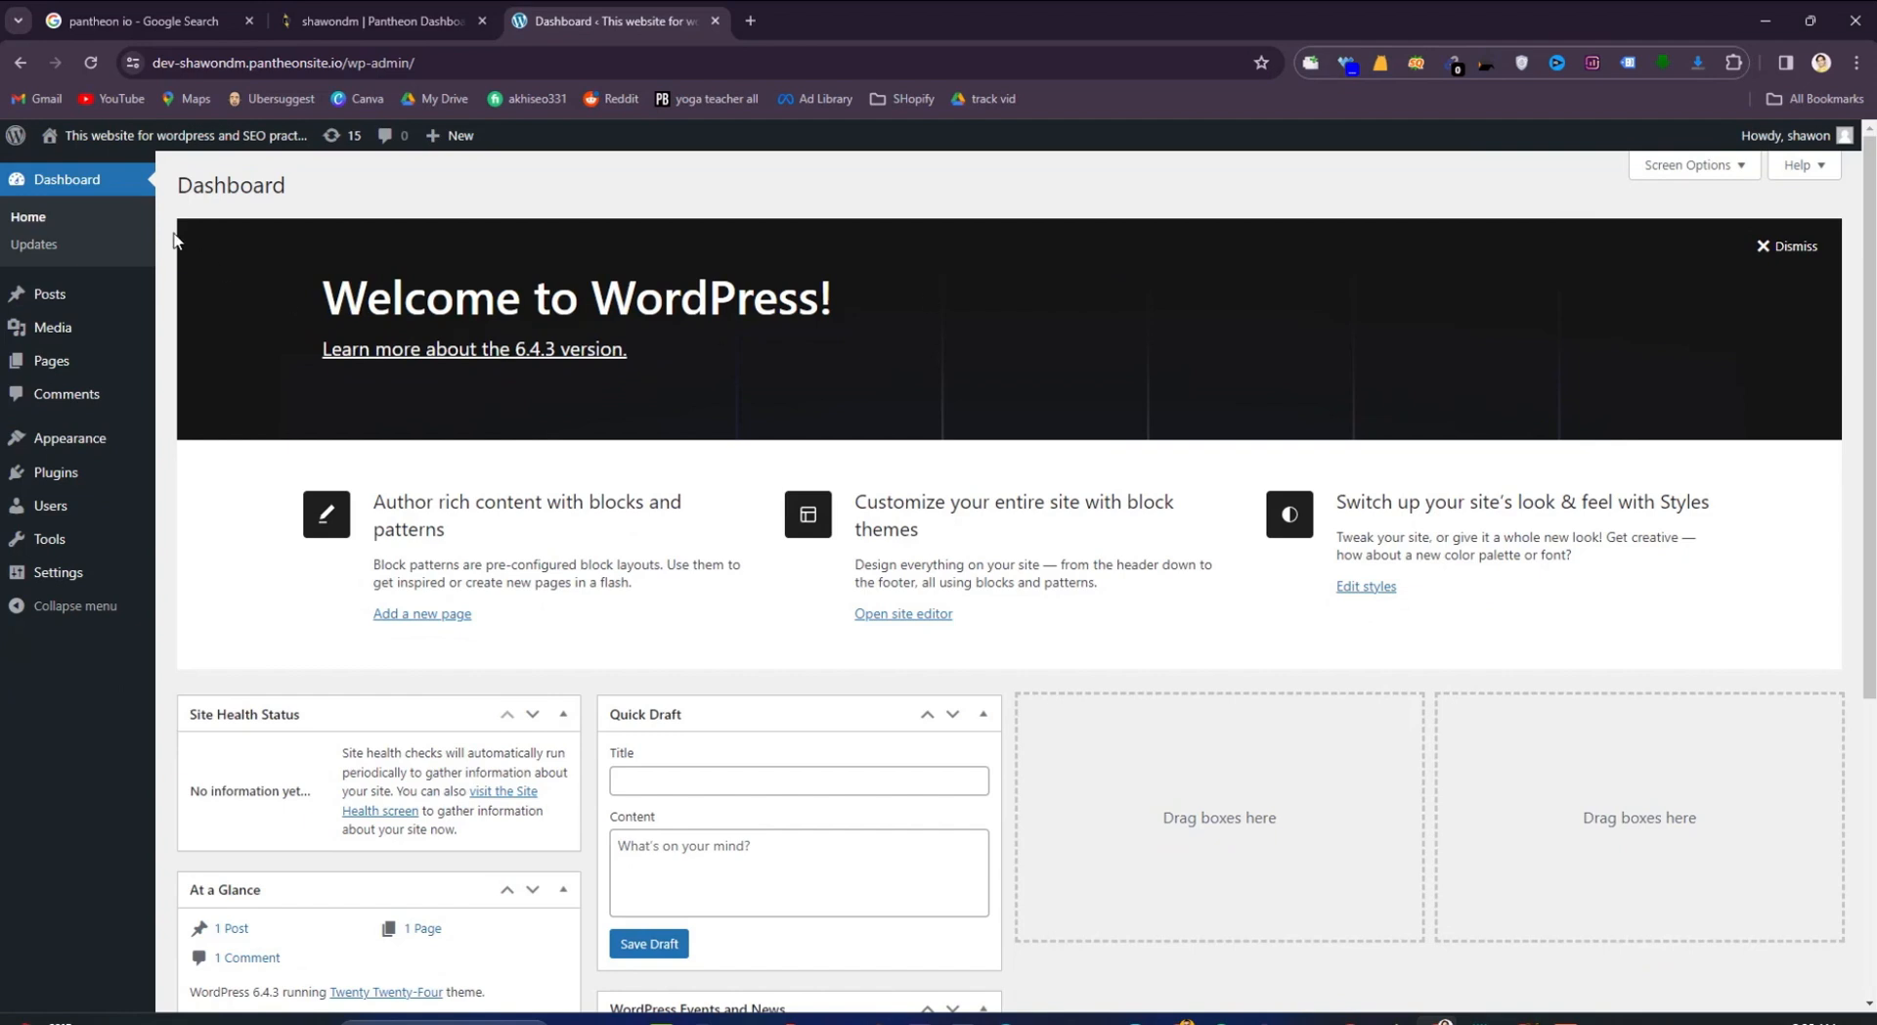
pyautogui.moveTo(77, 142)
pyautogui.rightClick(72, 174)
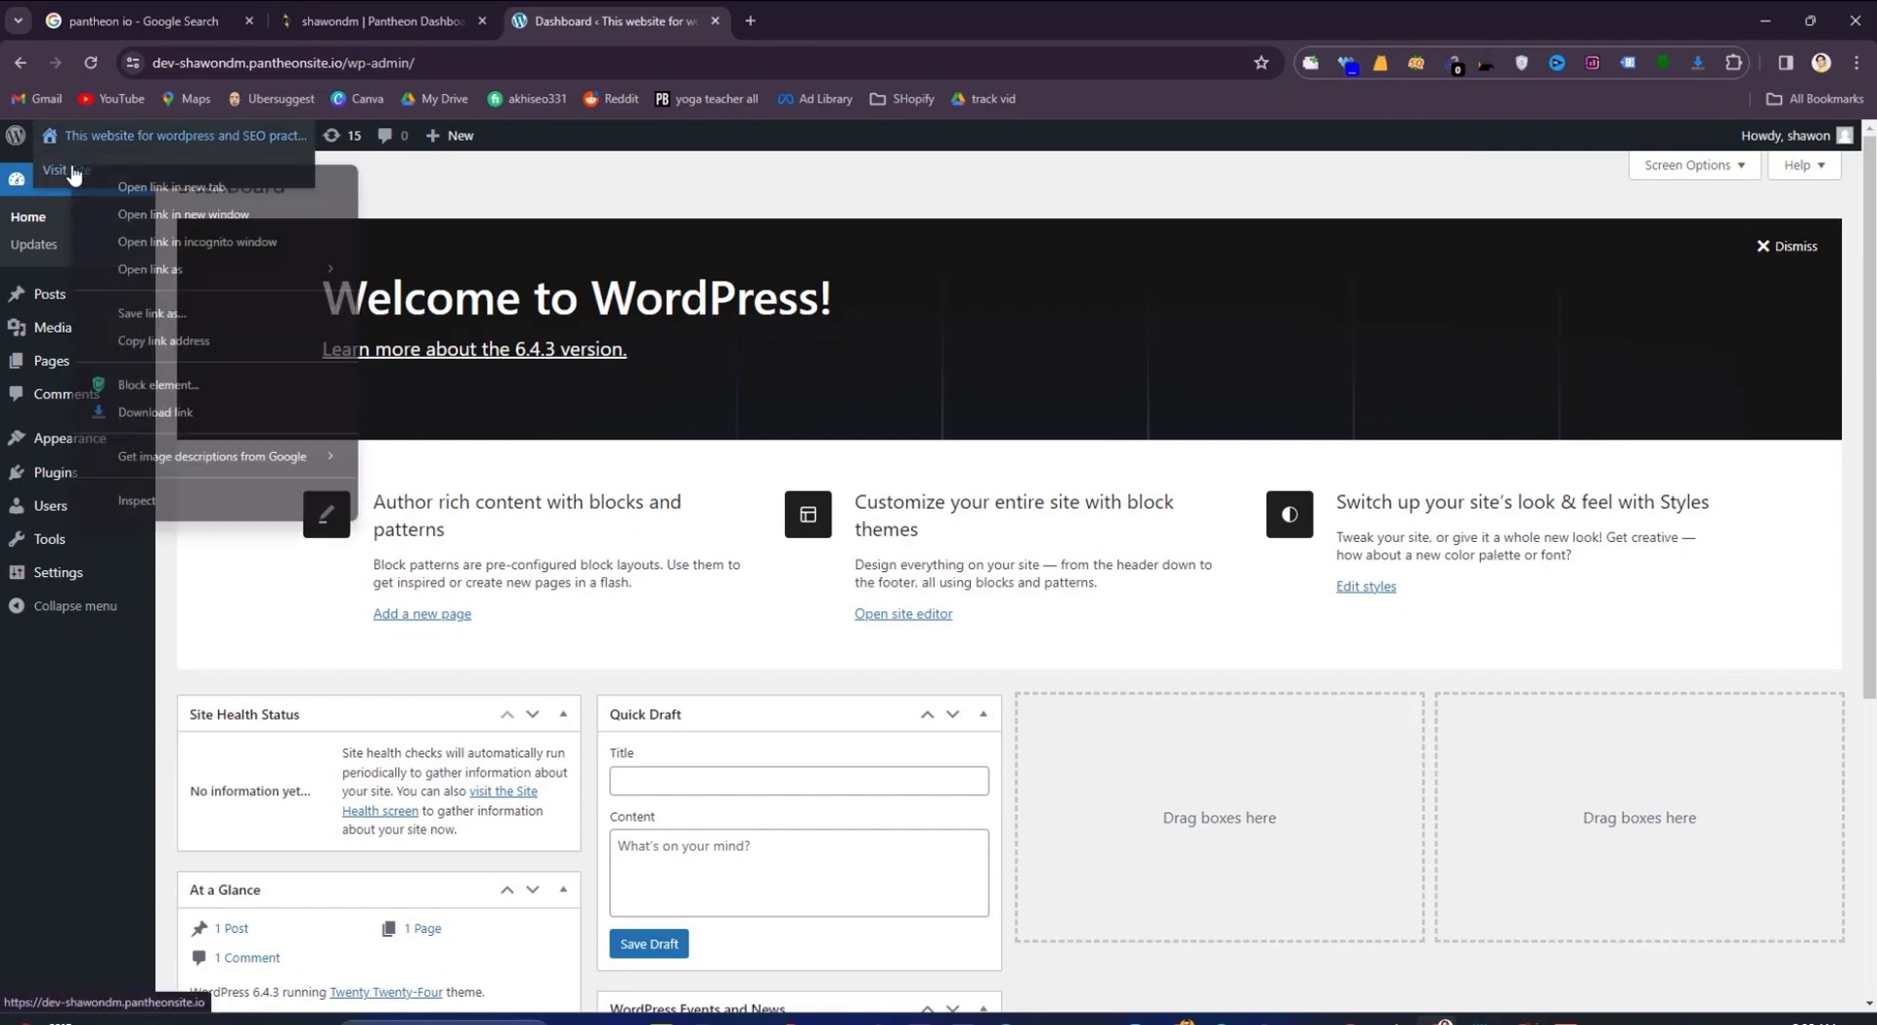
pyautogui.click(131, 180)
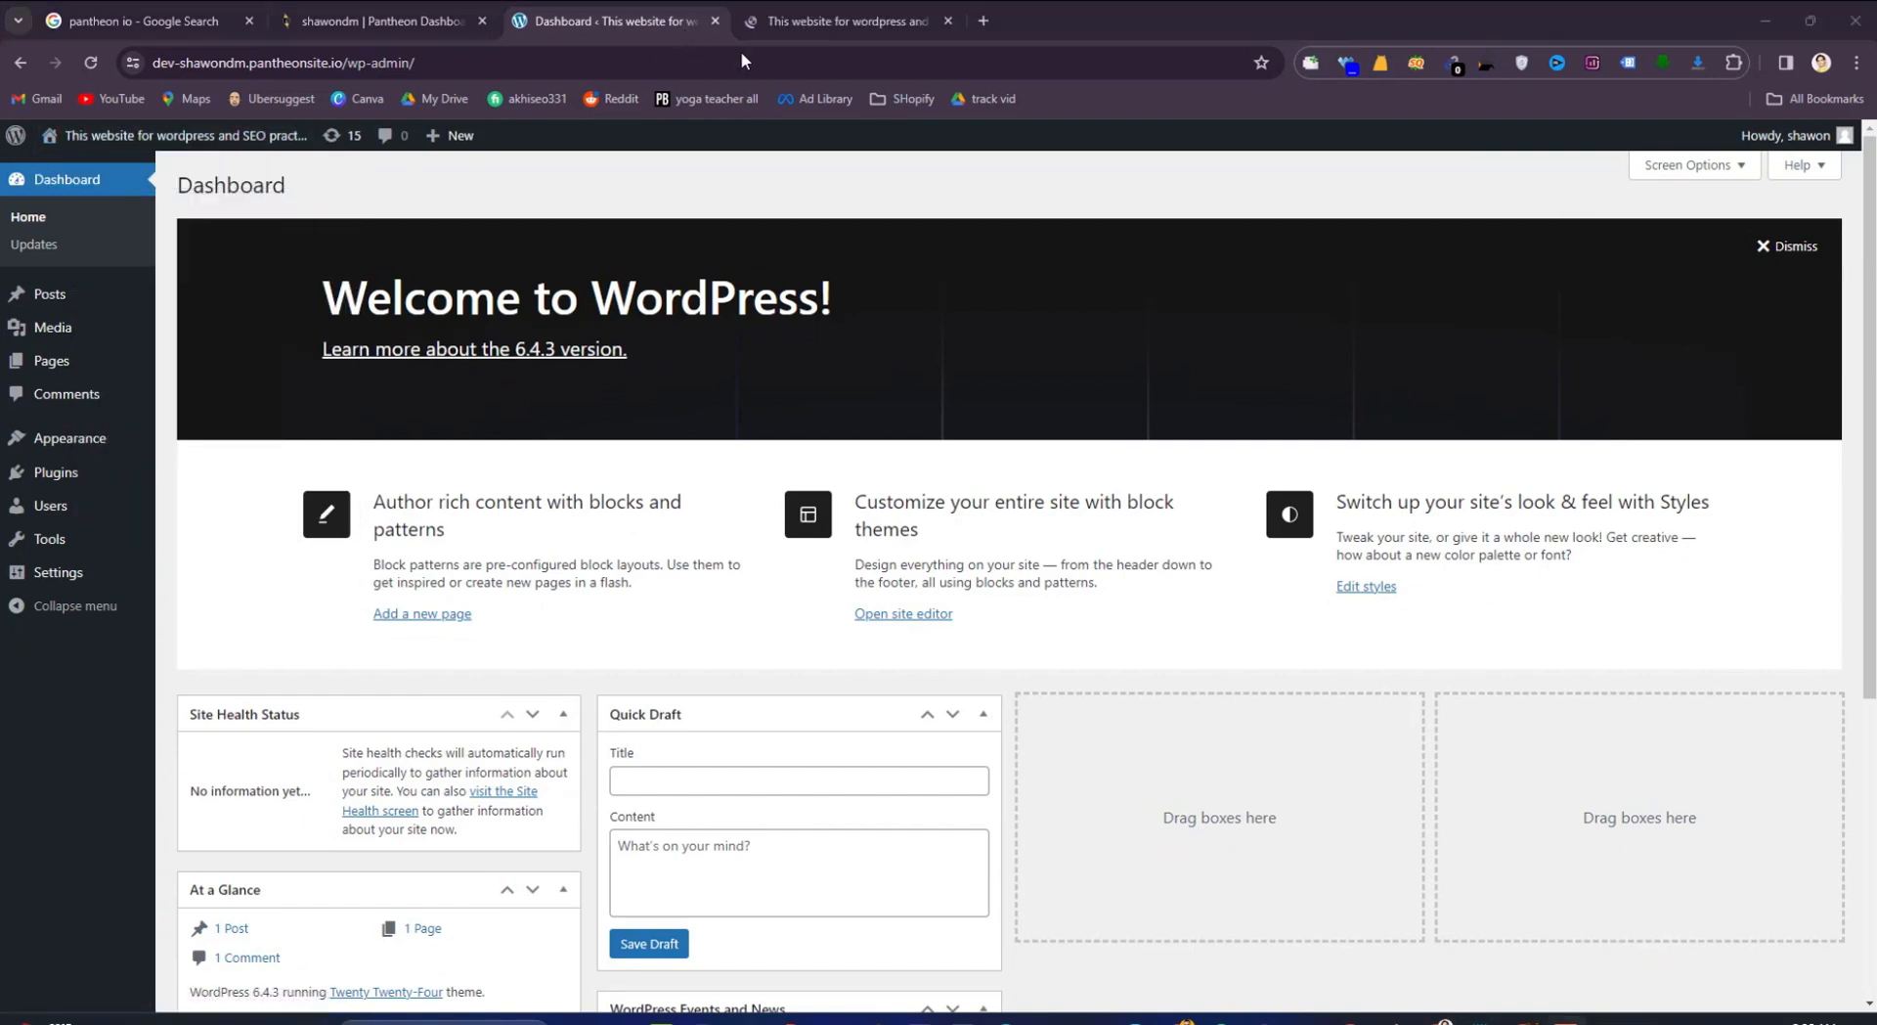
# - Look over the live site's front page, then return to the admin Dashboard tab
pyautogui.click(845, 20)
pyautogui.scroll(-15, 655, 545)
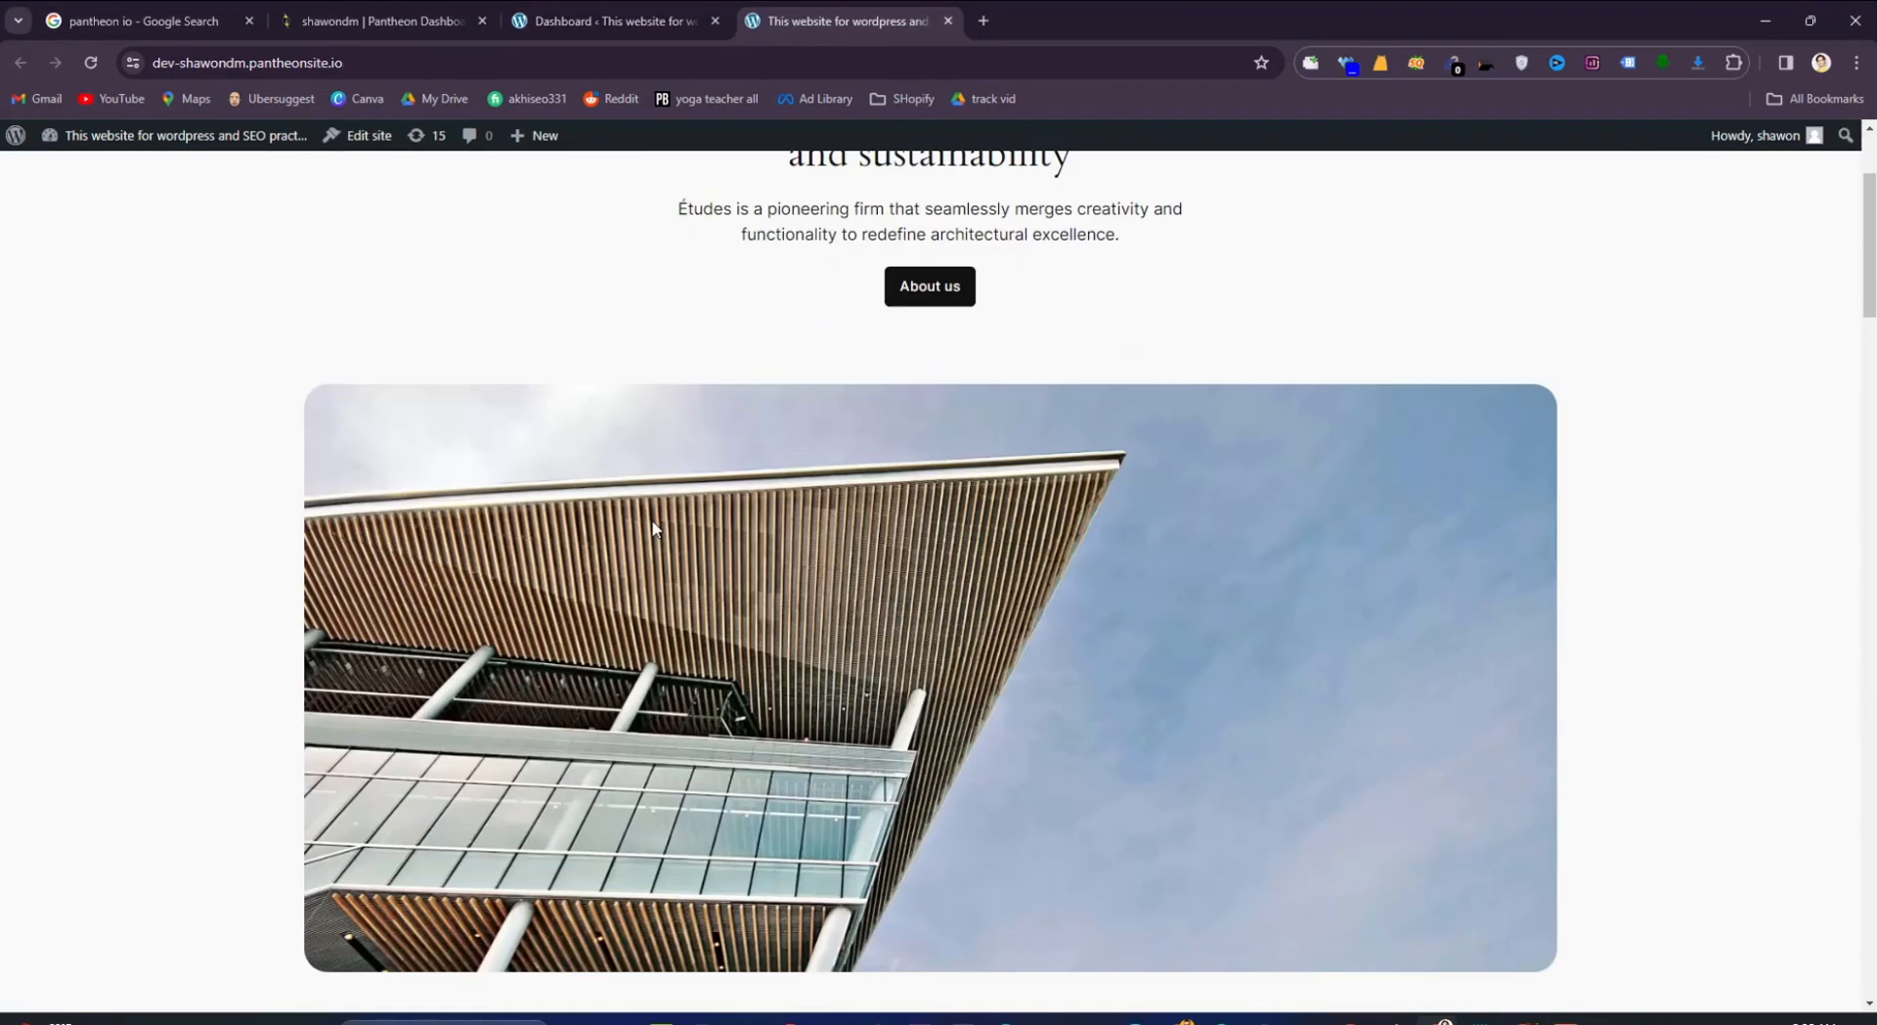
pyautogui.scroll(-7, 725, 486)
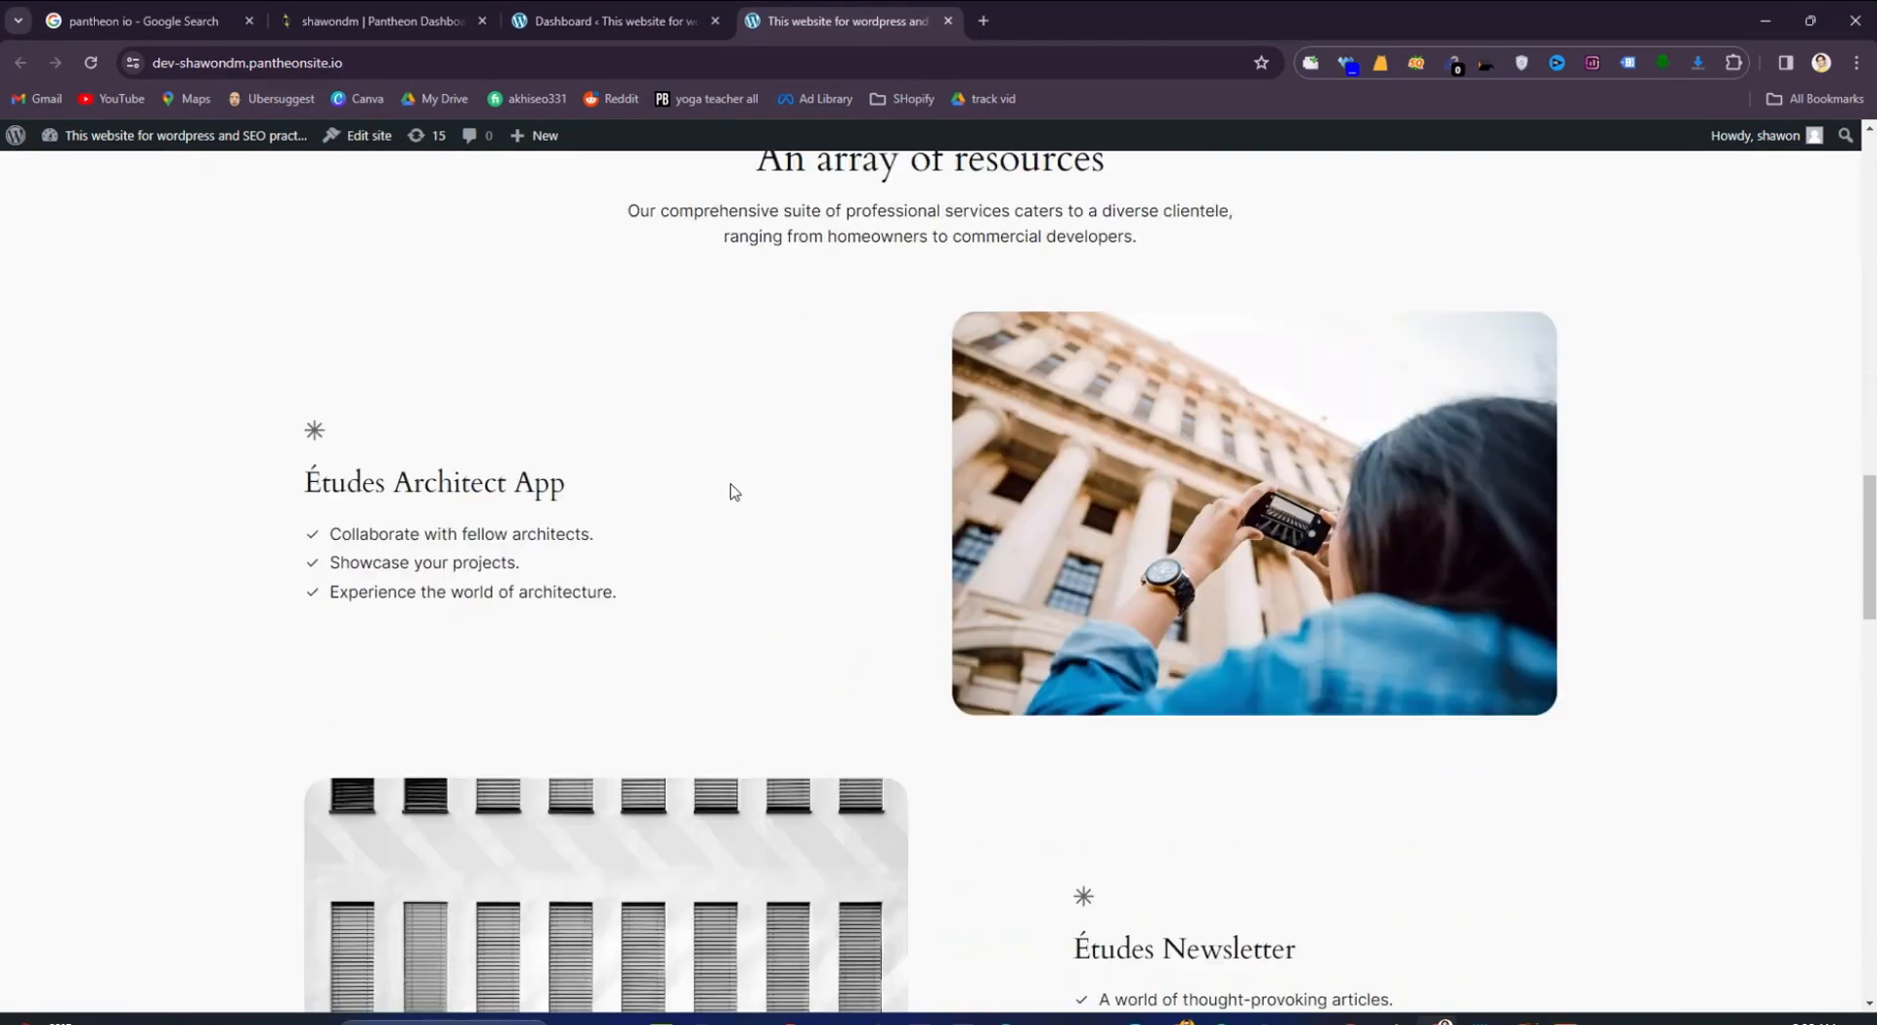
pyautogui.scroll(15, 728, 580)
pyautogui.scroll(10, 762, 550)
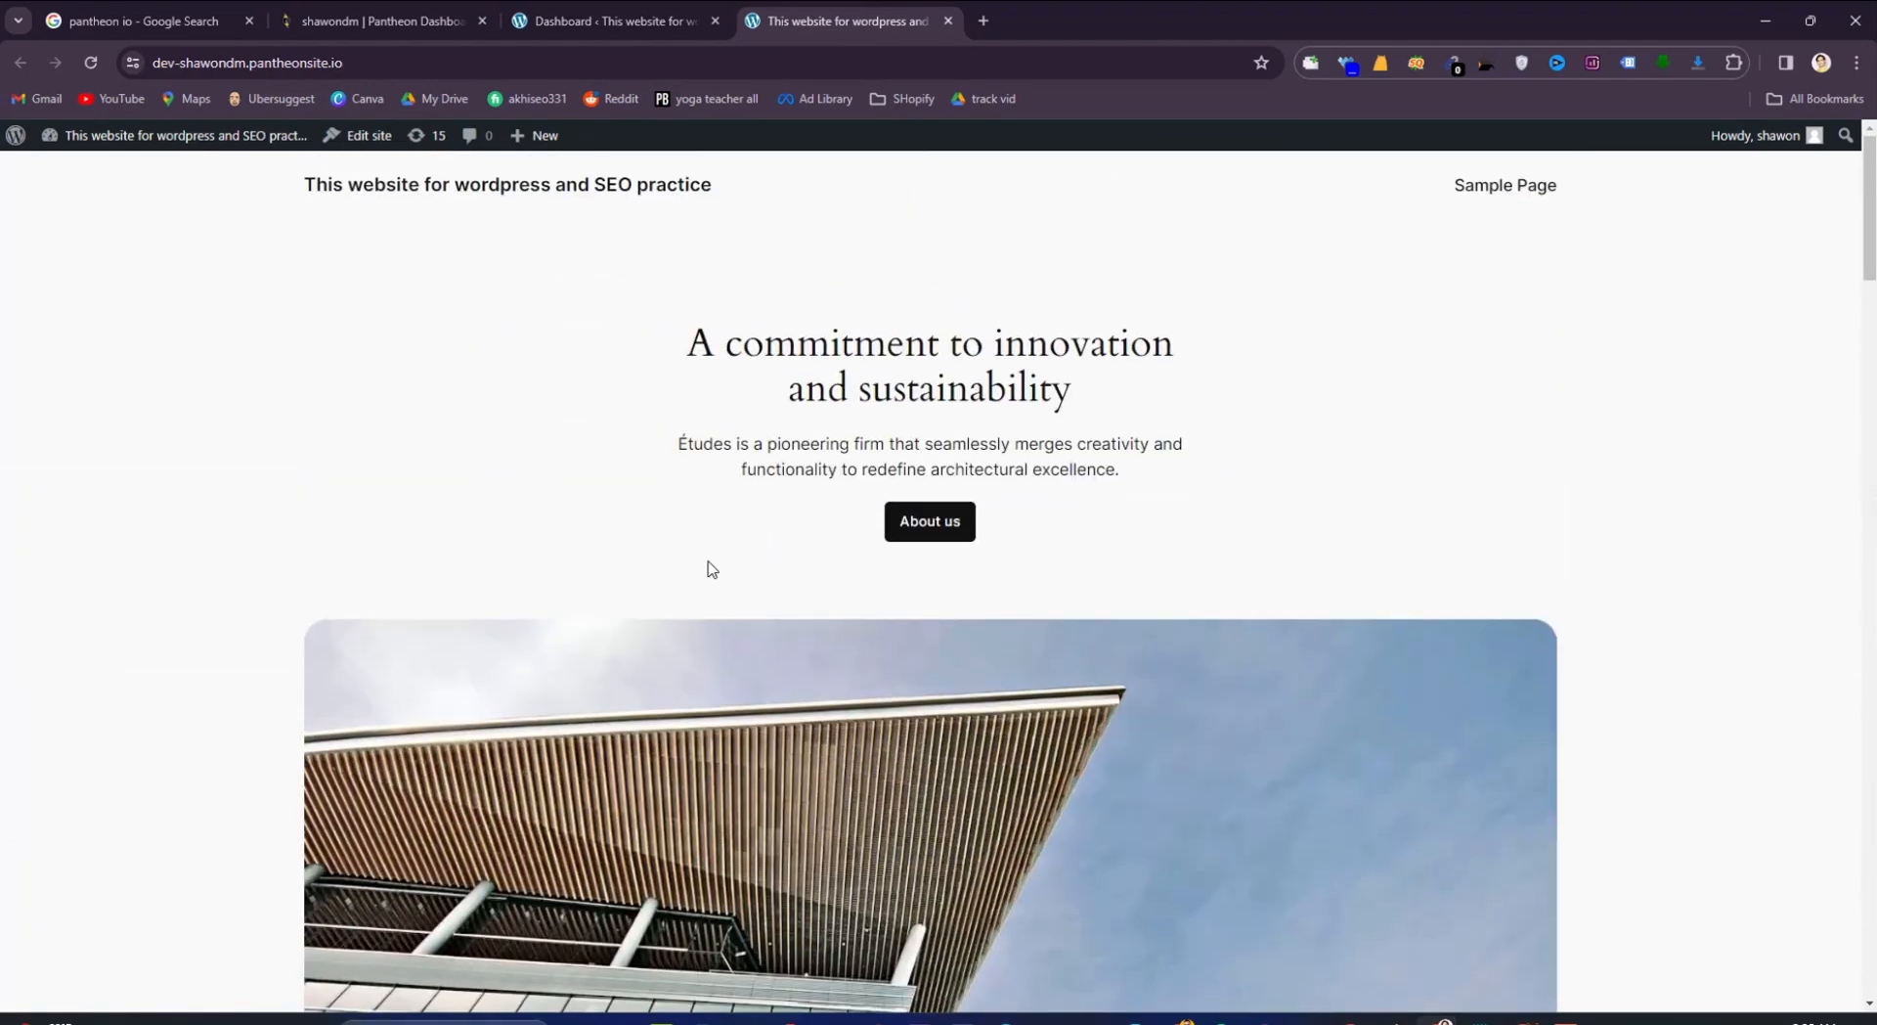
pyautogui.scroll(-5, 697, 549)
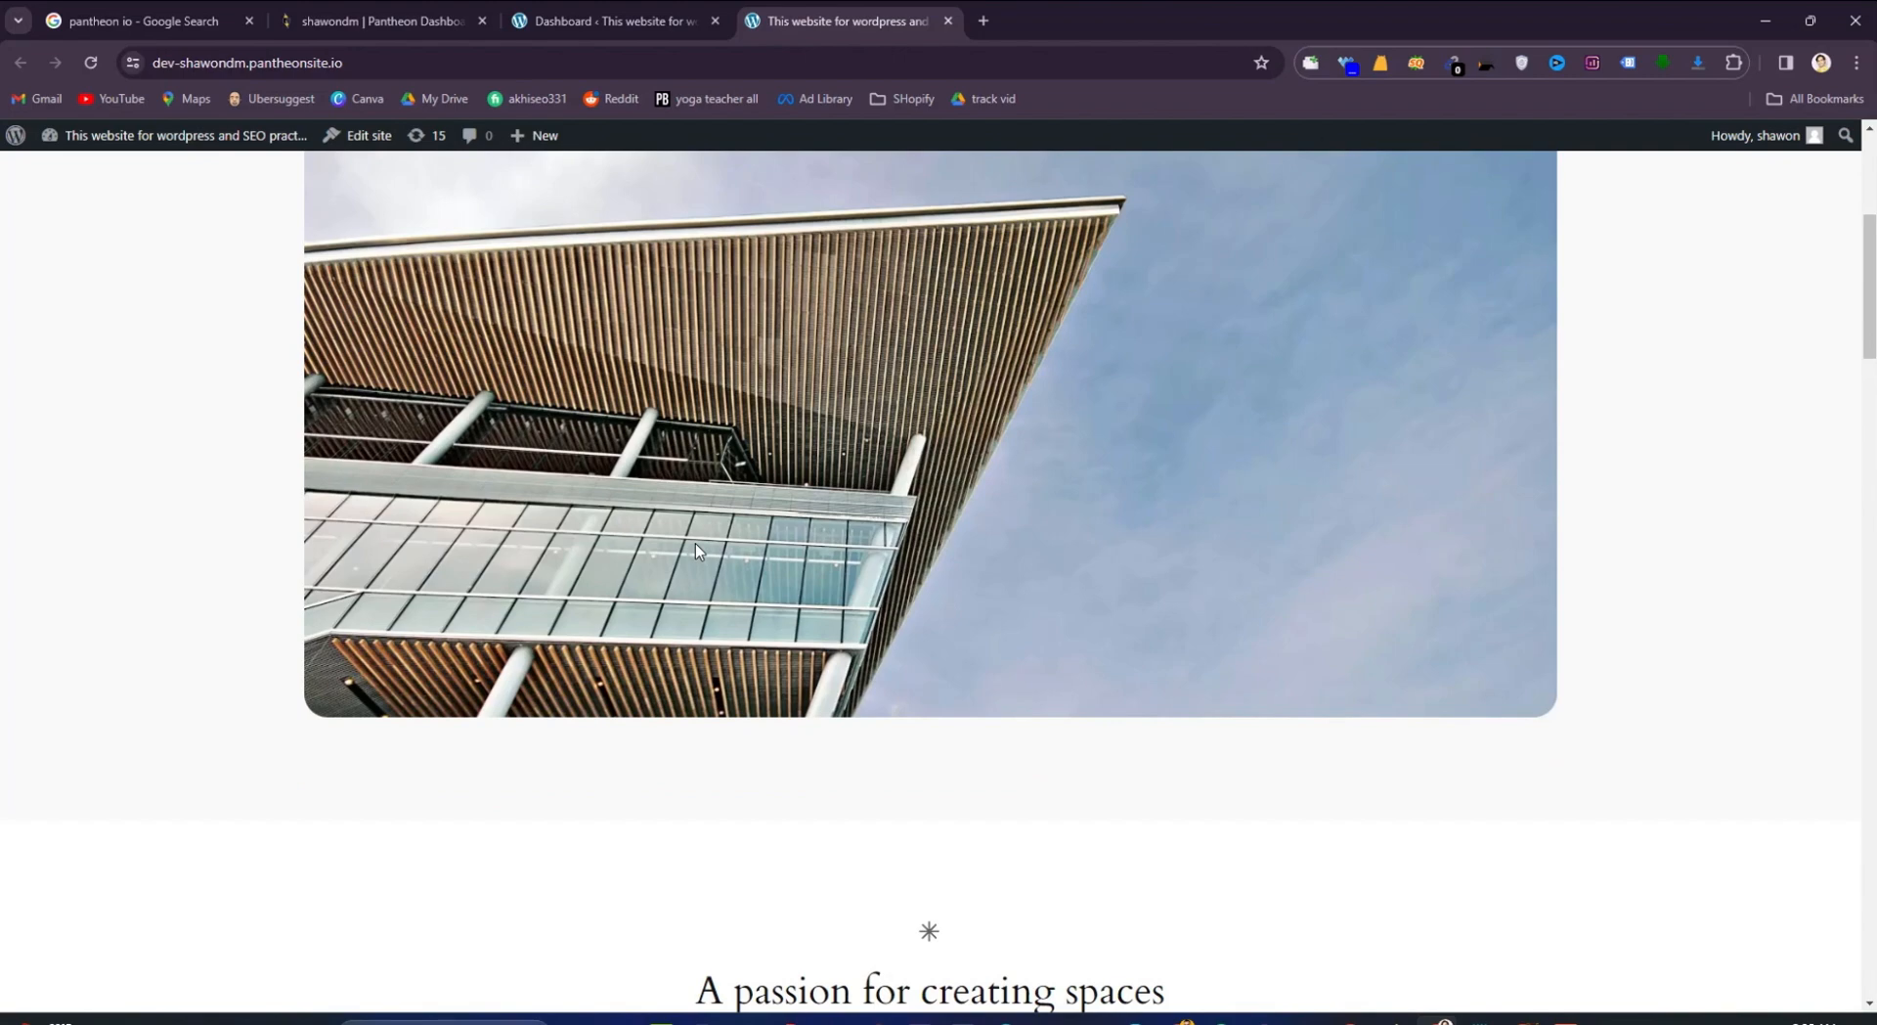
pyautogui.scroll(5, 847, 574)
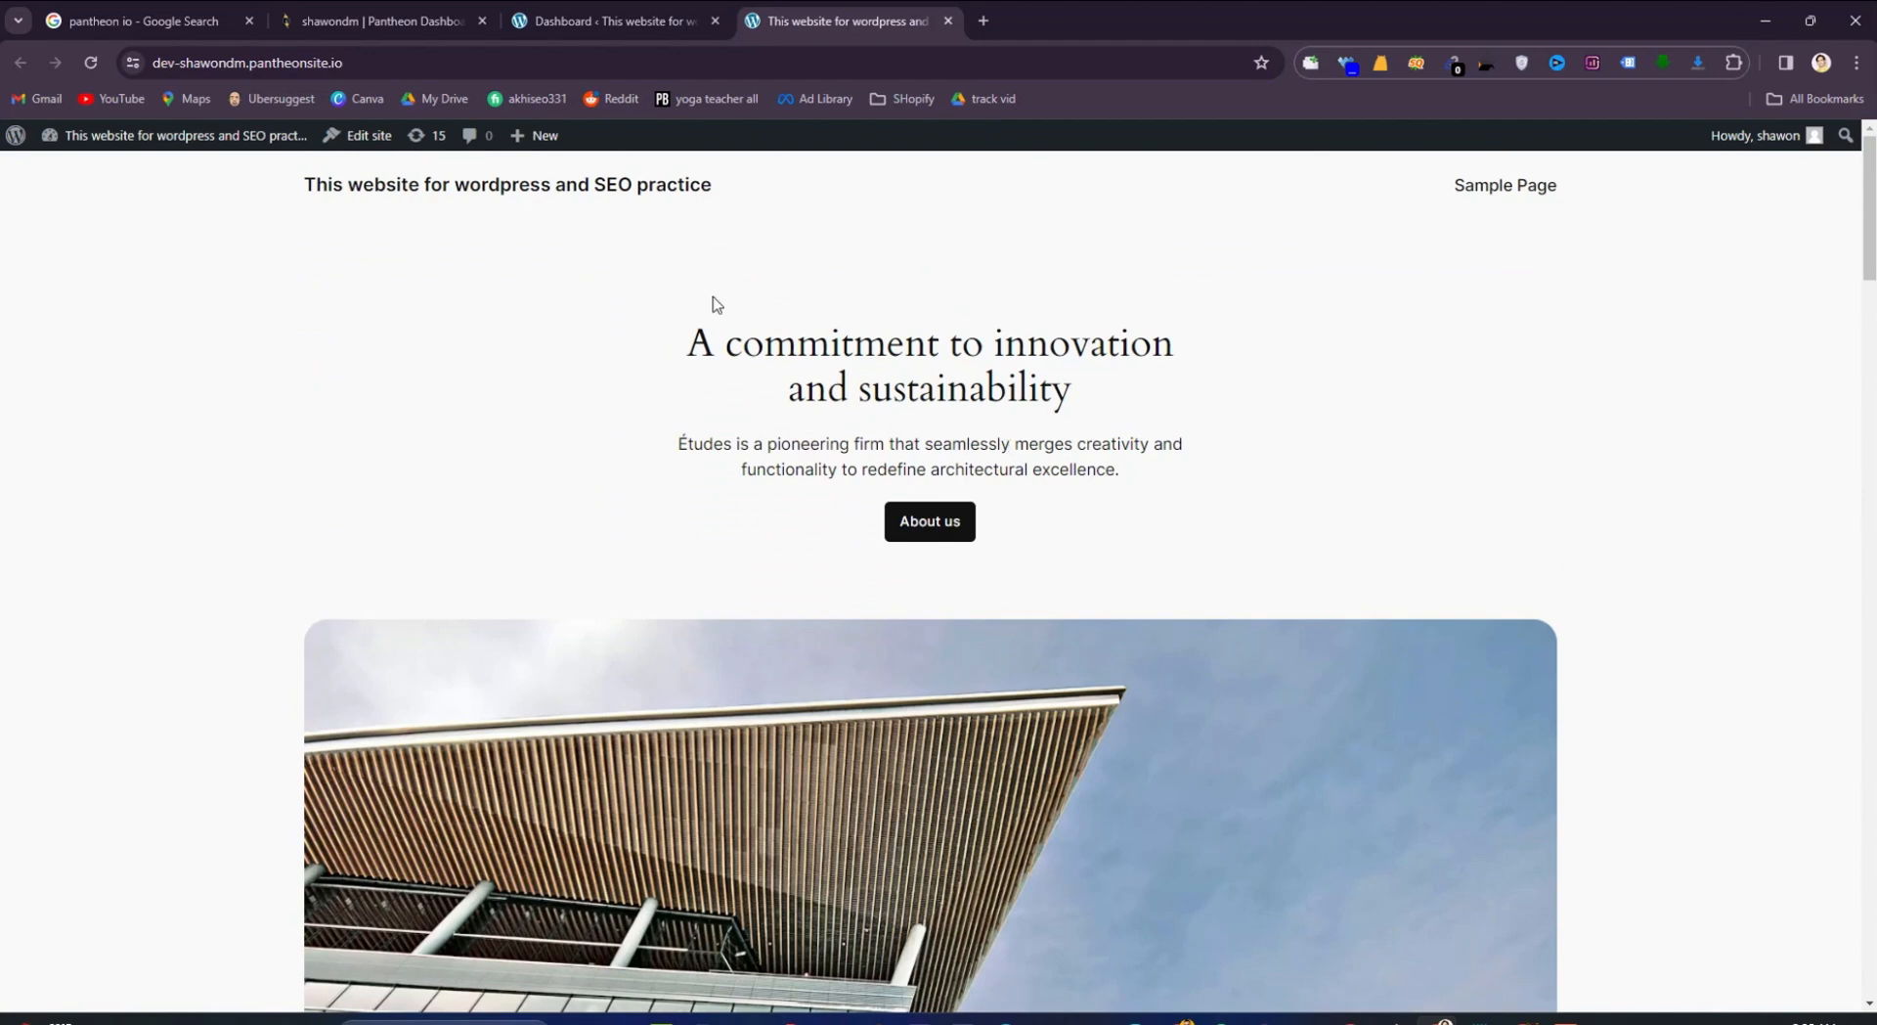
pyautogui.click(630, 11)
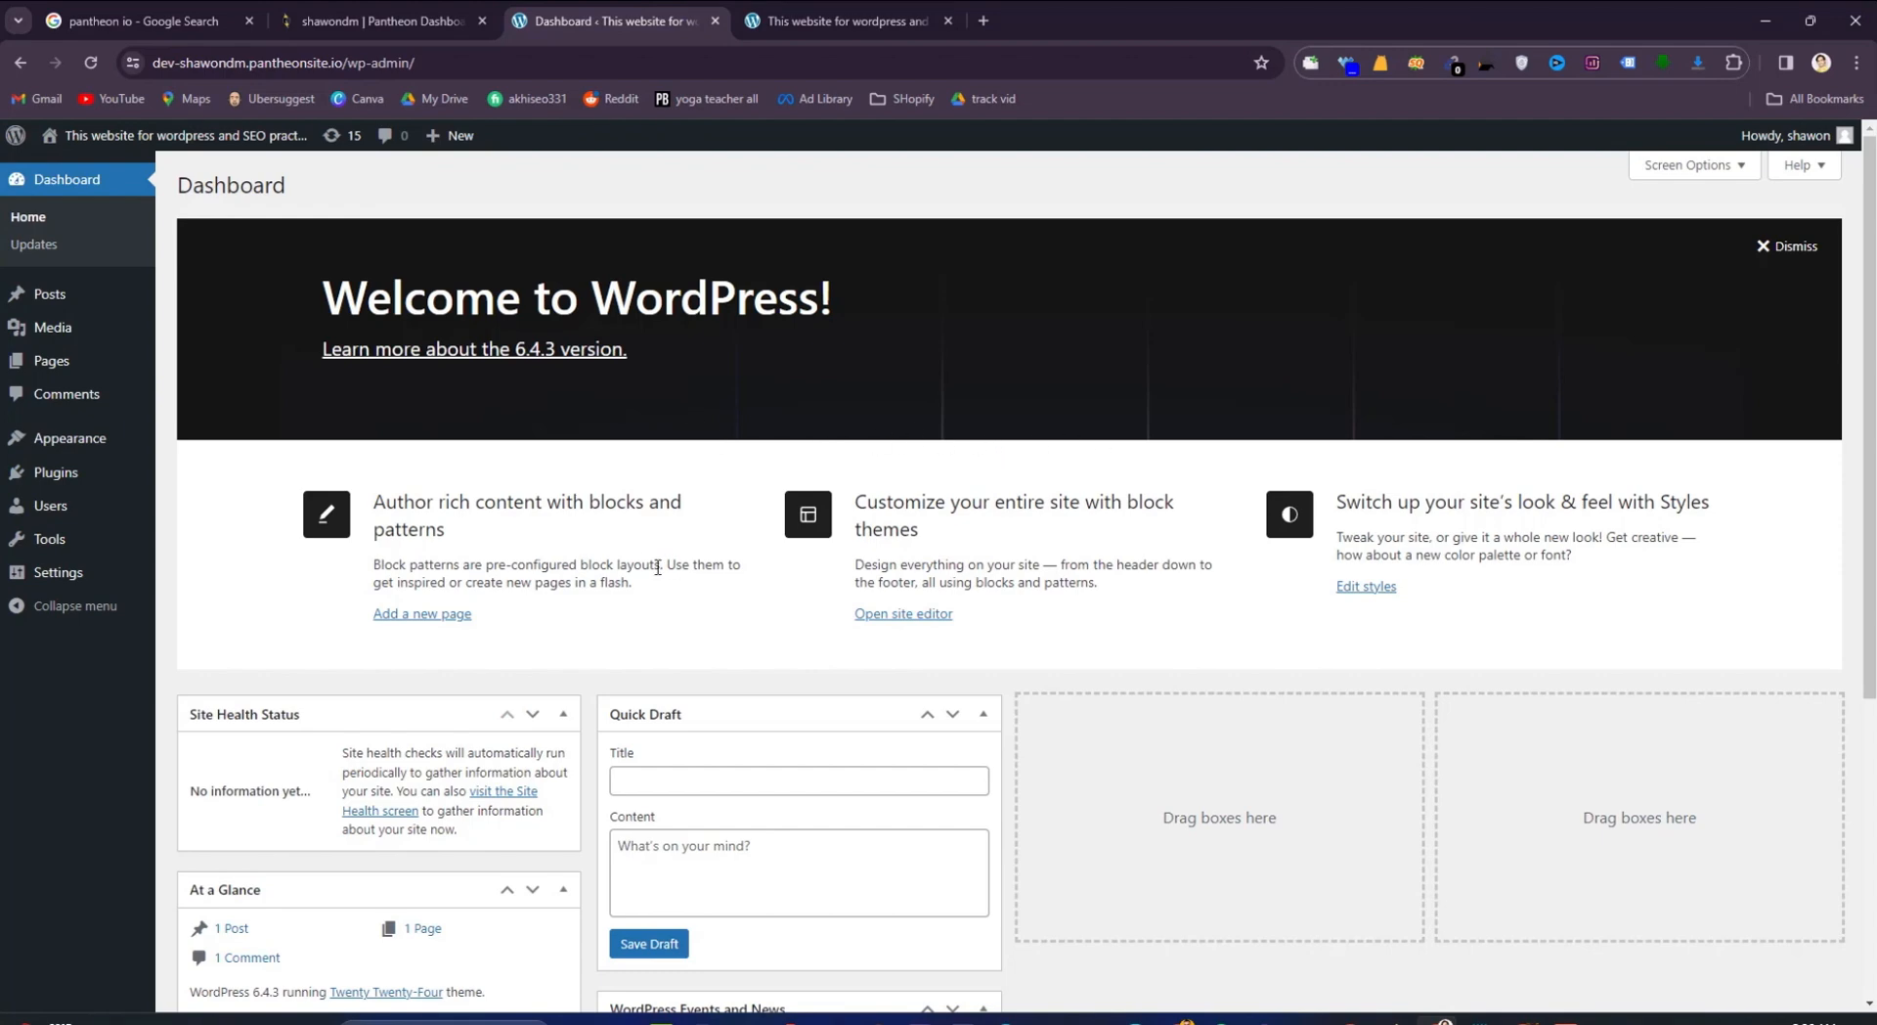
pyautogui.scroll(-5, 657, 567)
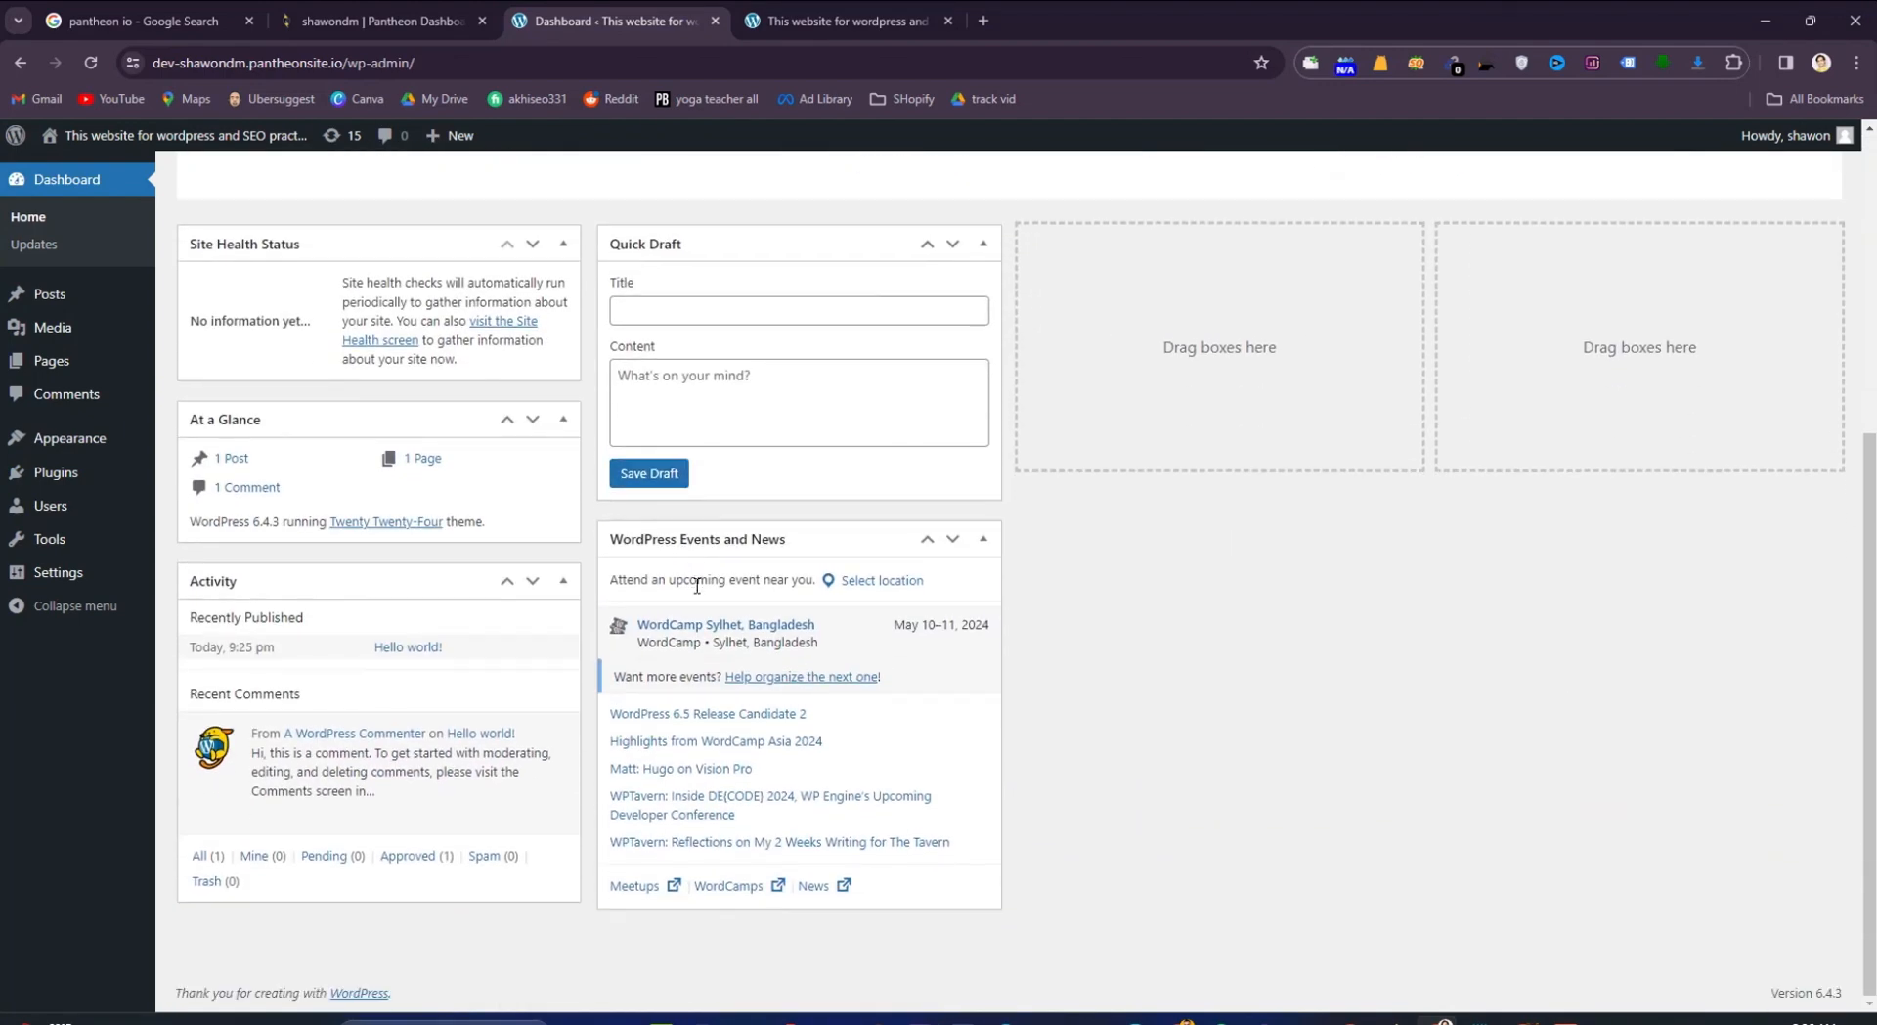
pyautogui.scroll(5, 646, 587)
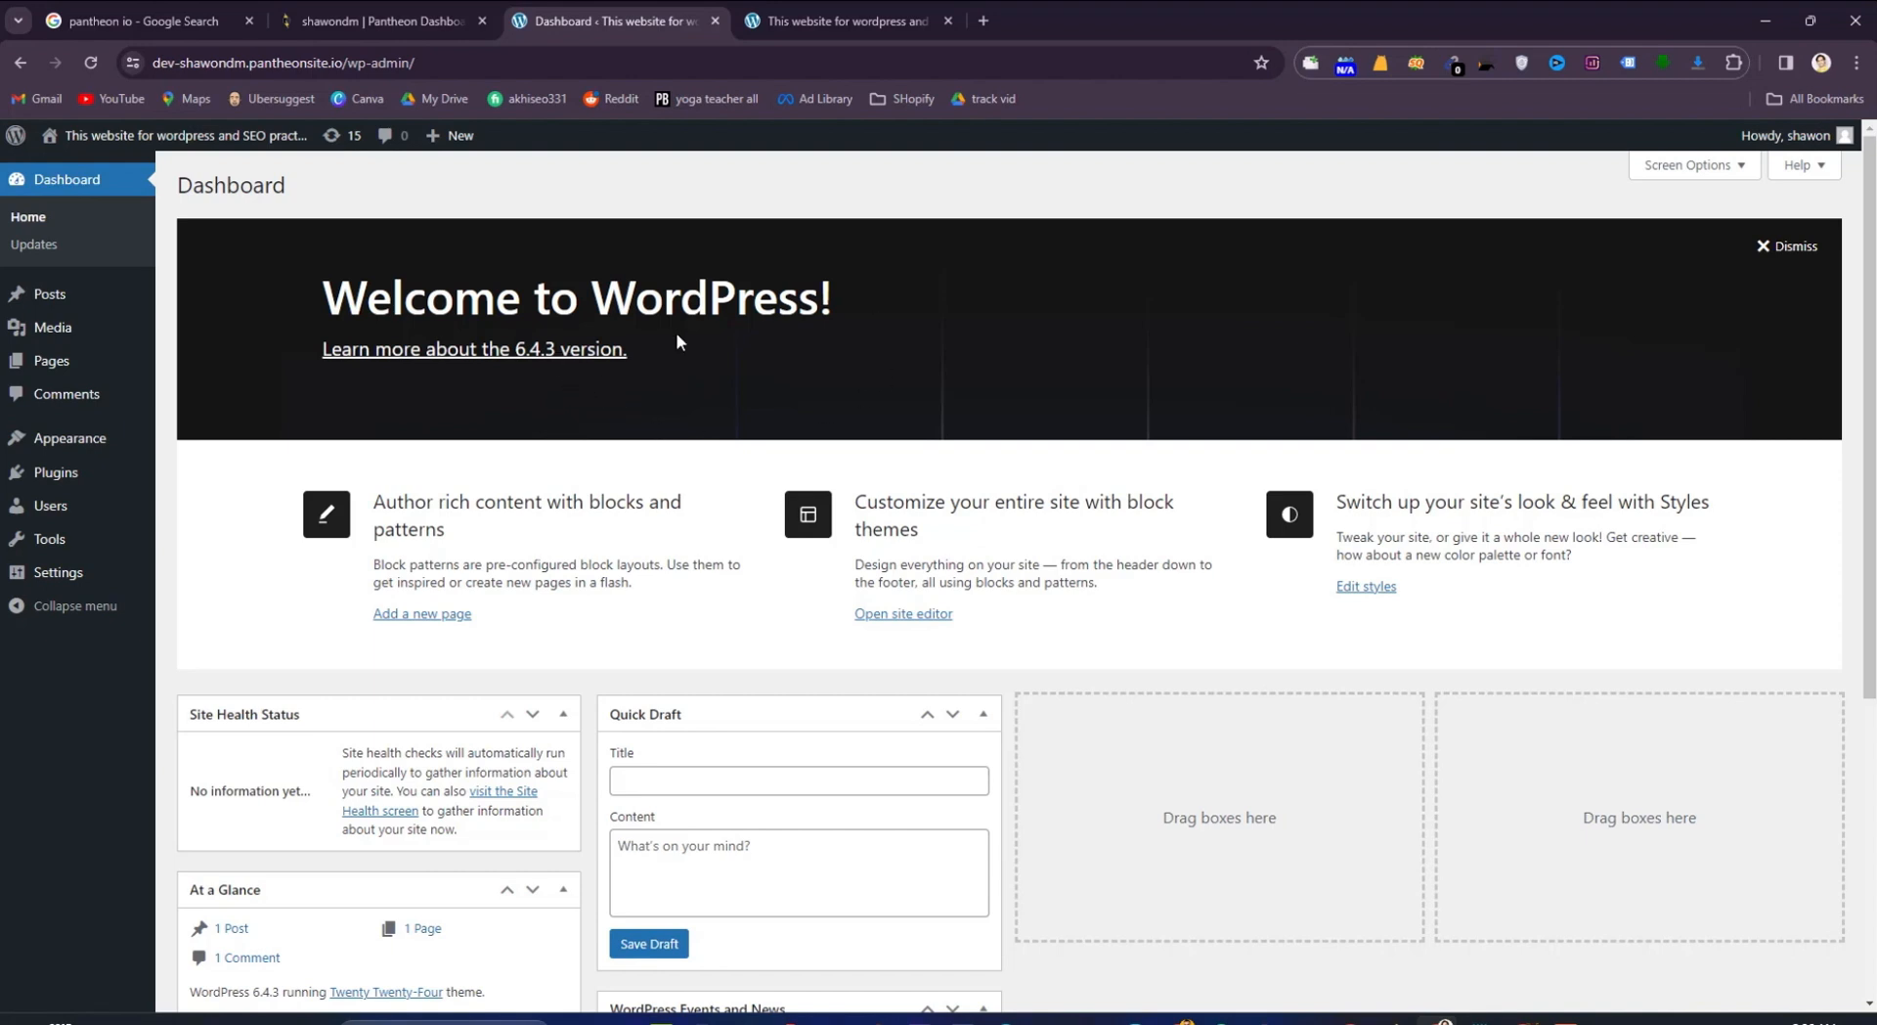
pyautogui.scroll(-3, 572, 416)
pyautogui.scroll(3, 596, 430)
pyautogui.moveTo(55, 475)
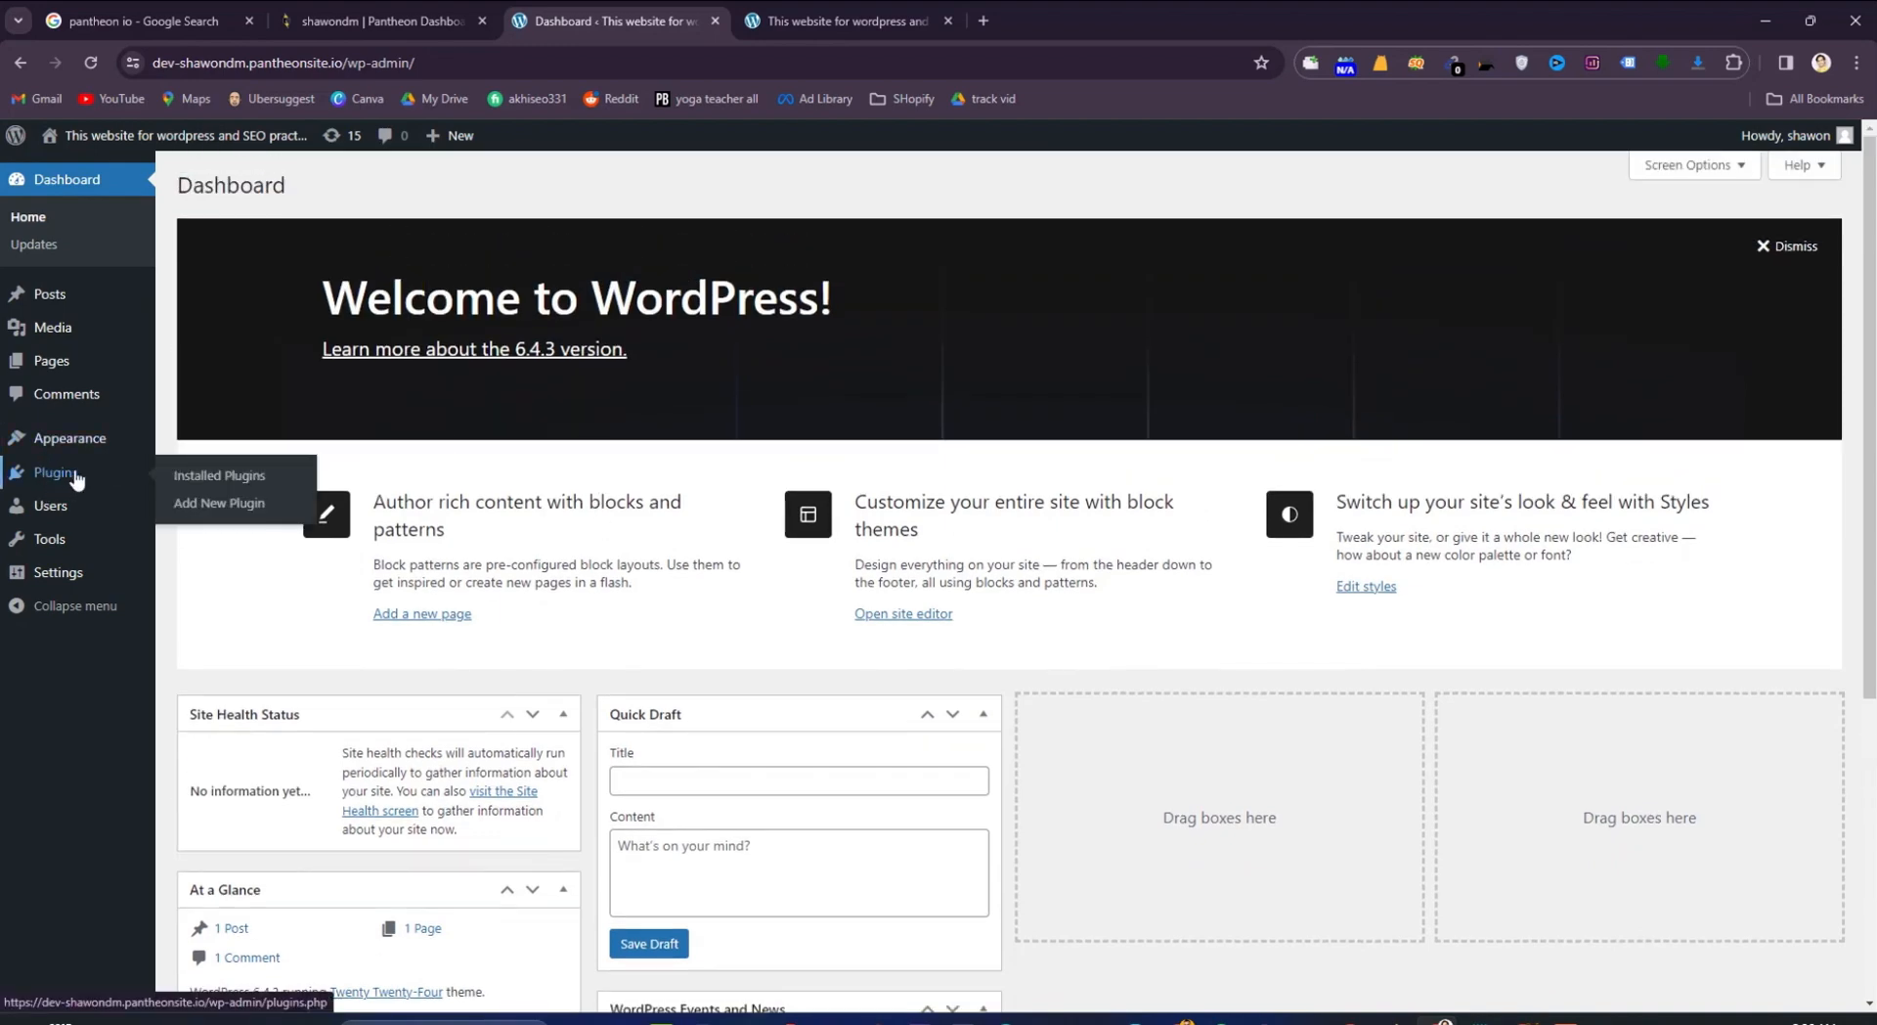
# - Search plugins for 'starter', install Starter Templates, and choose Elementor as the page builder
pyautogui.click(223, 505)
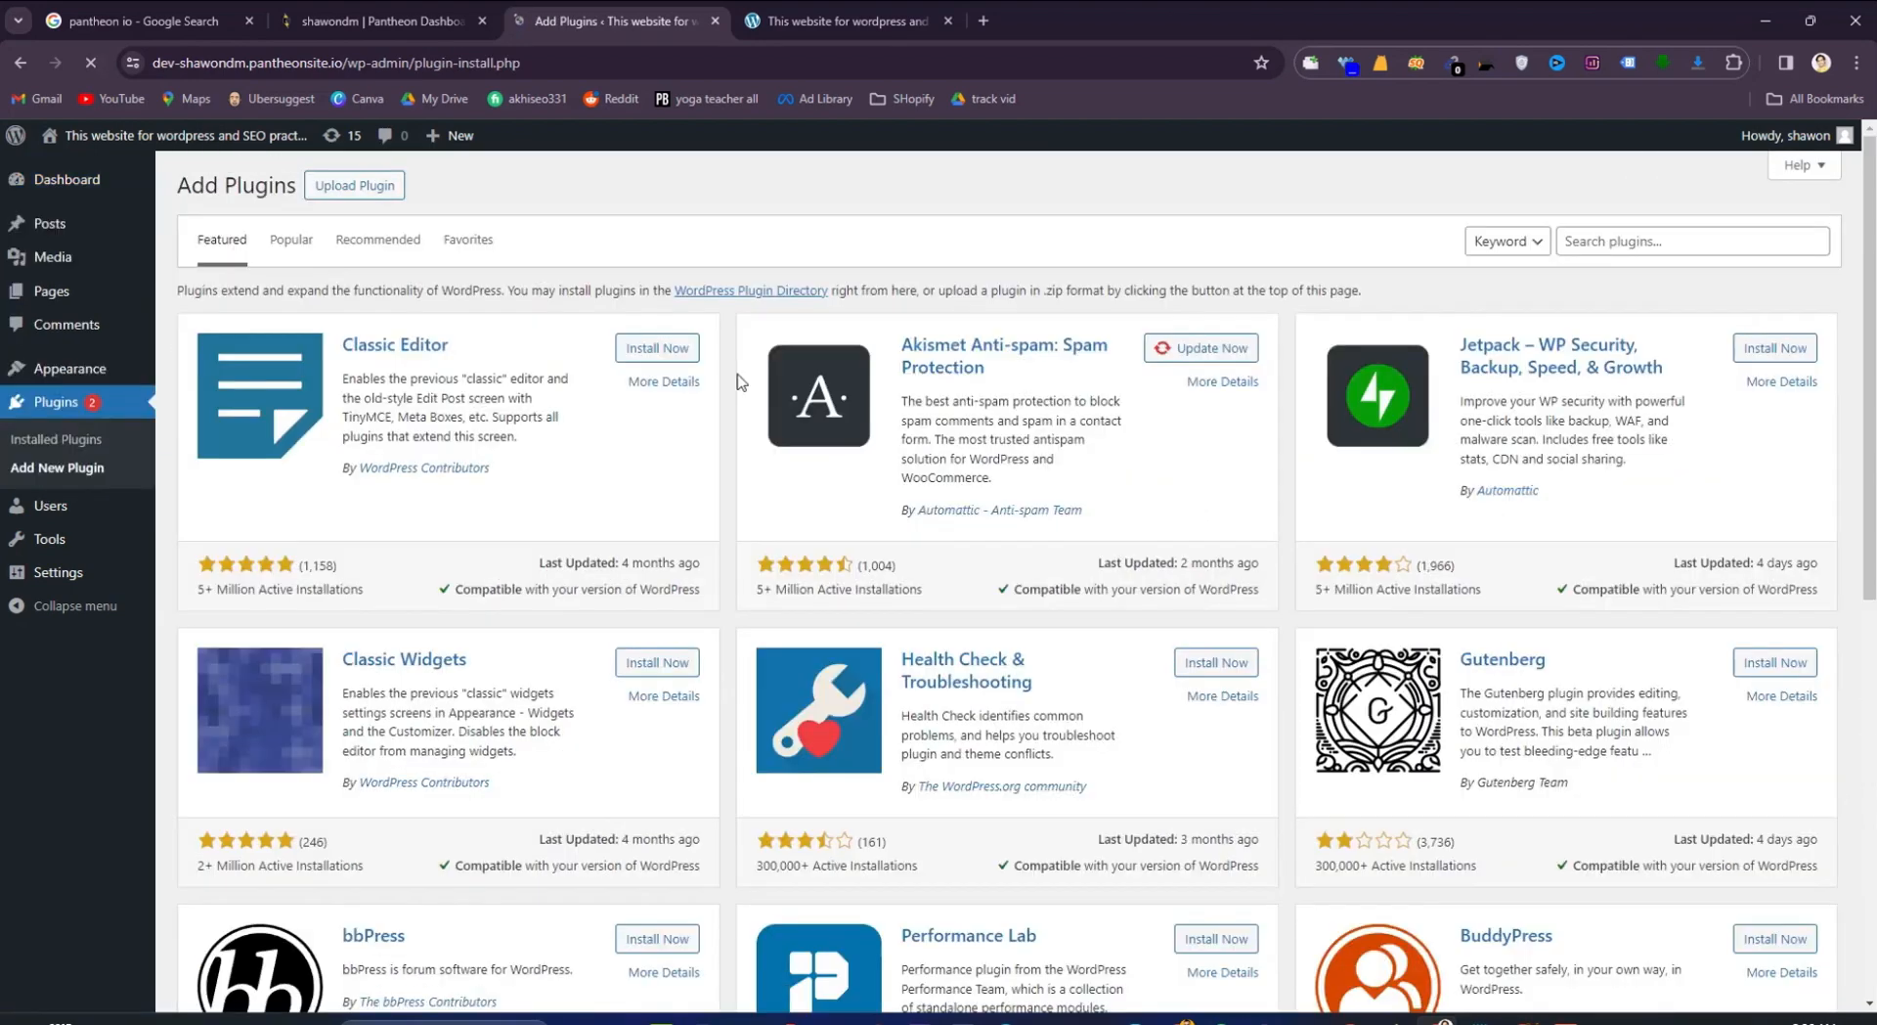
pyautogui.click(1600, 240)
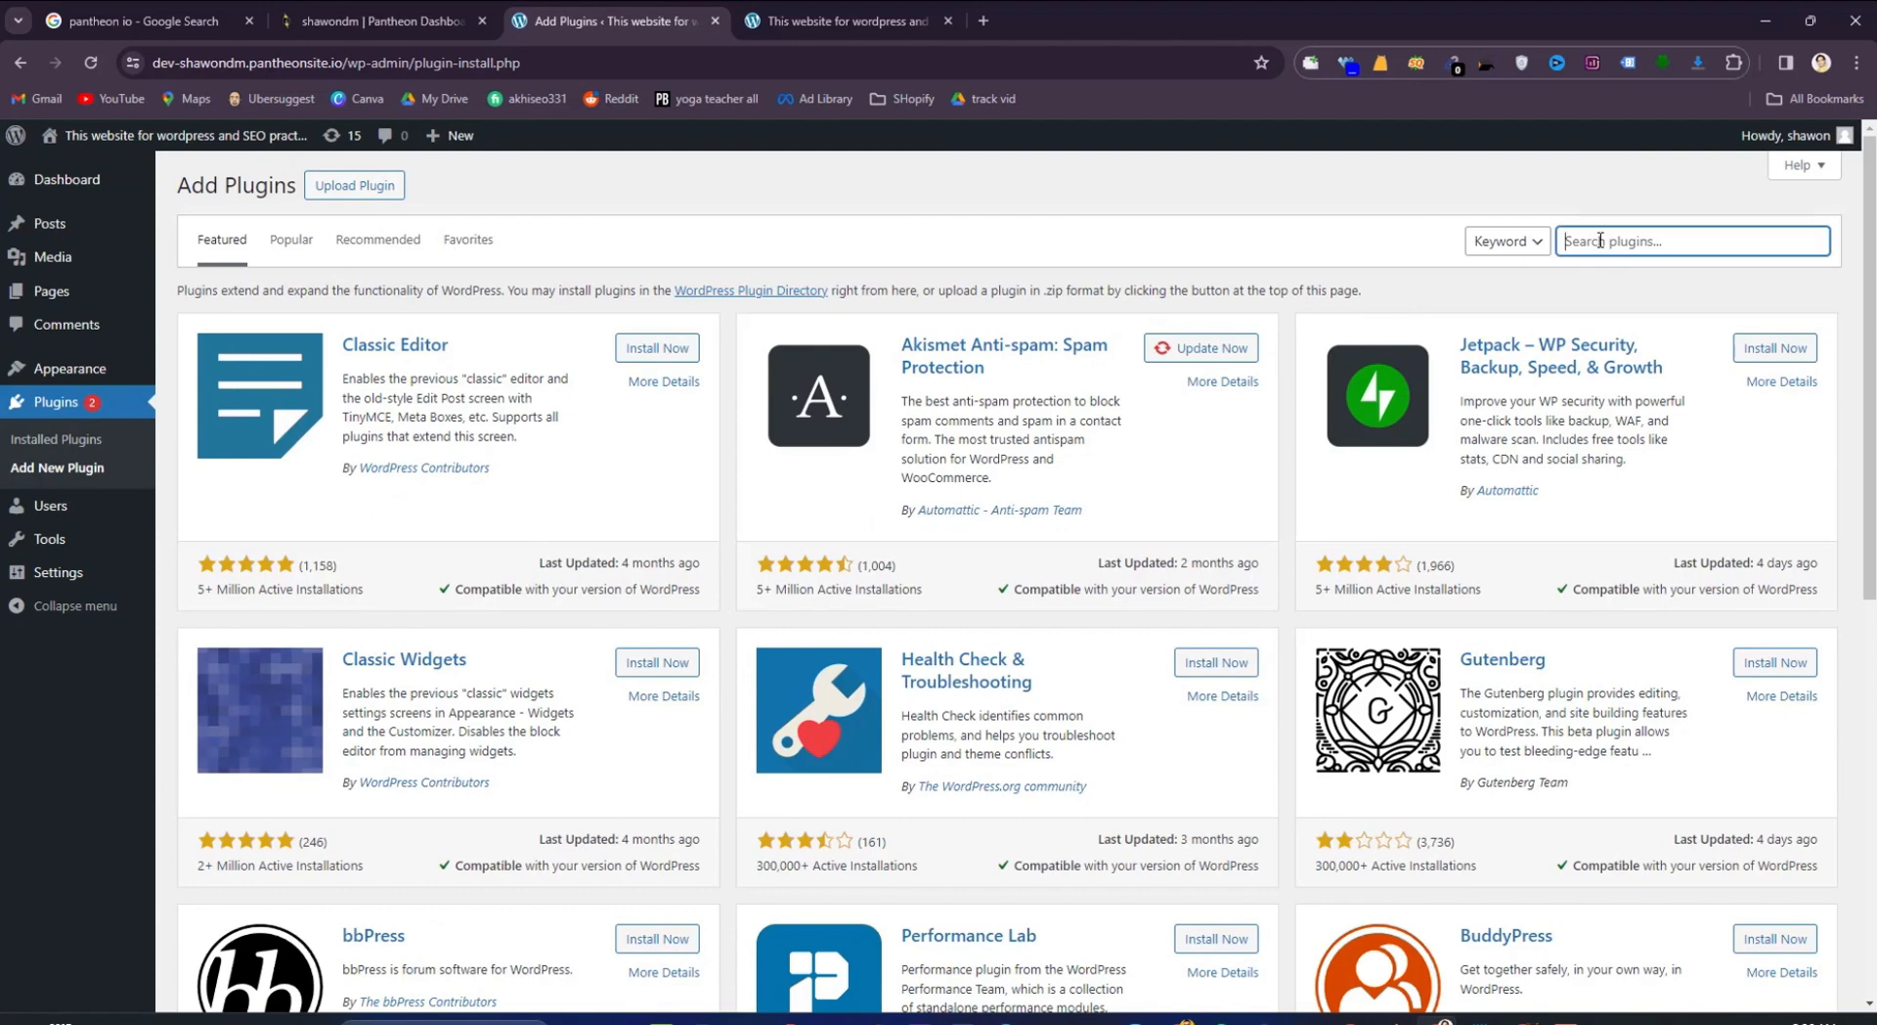
pyautogui.write('st')
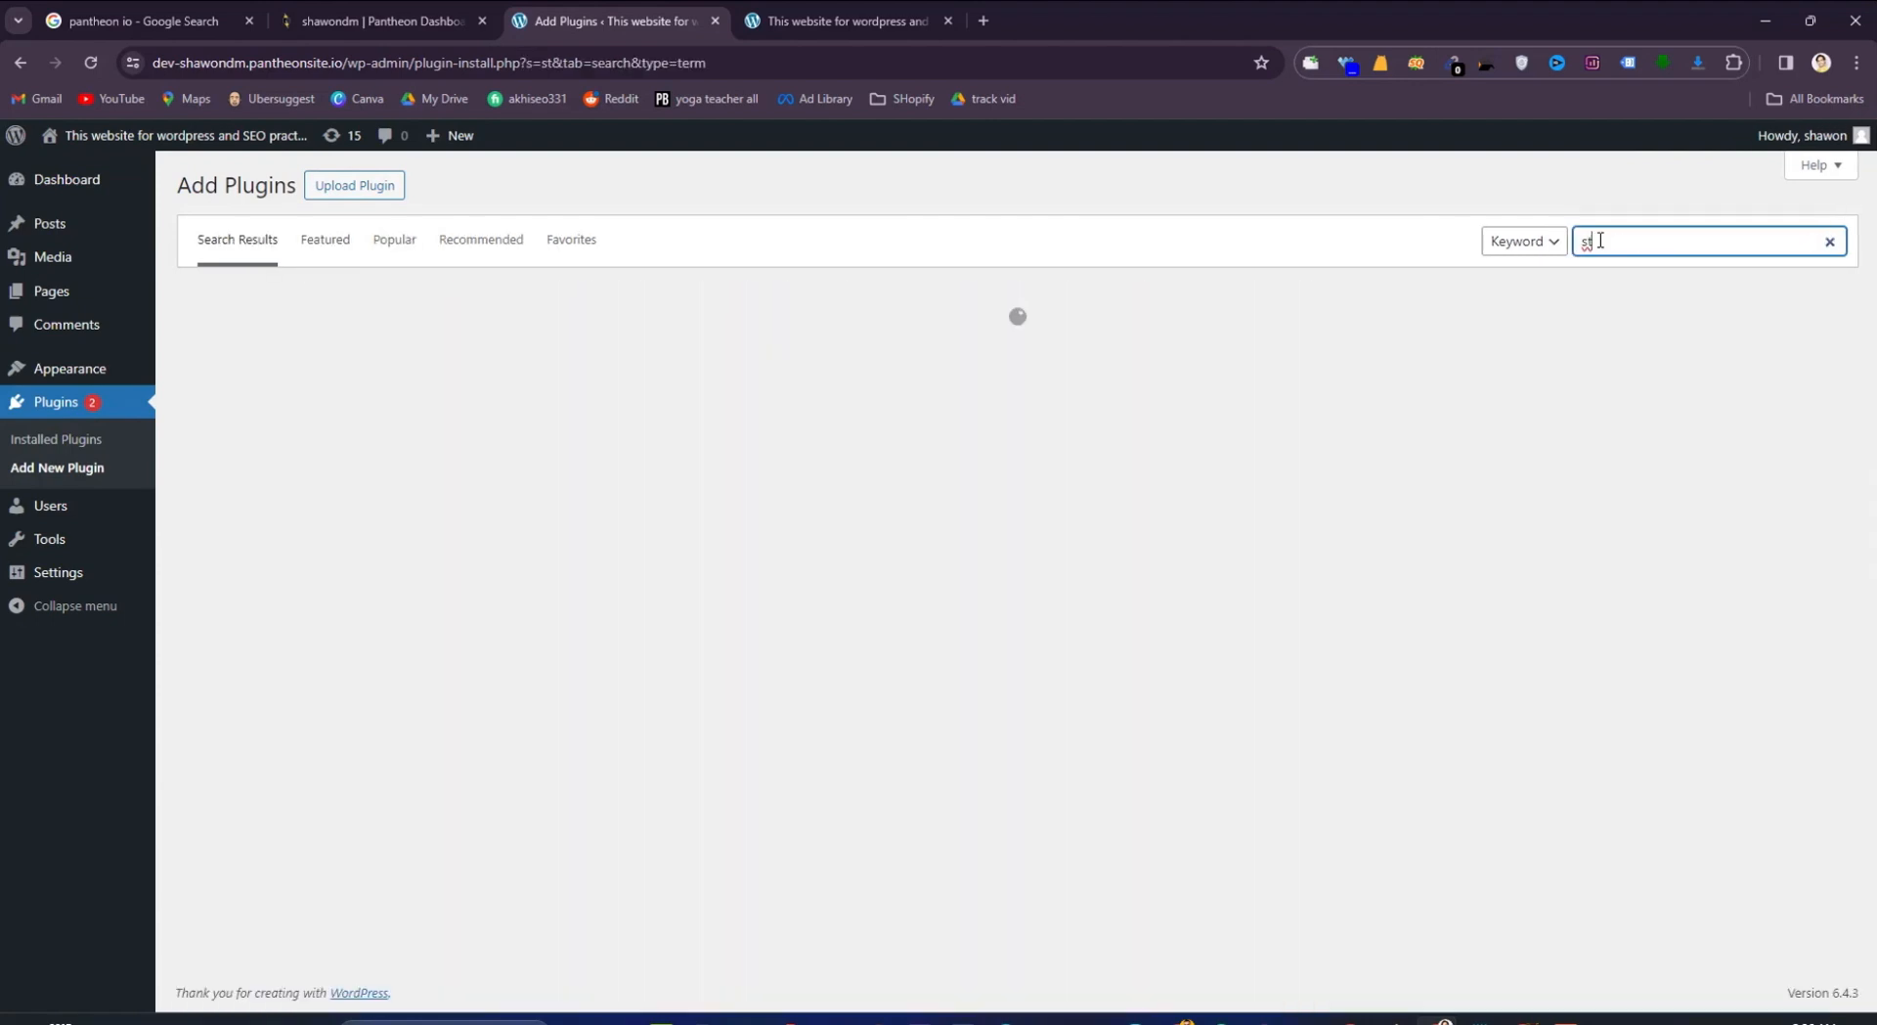
pyautogui.write('arter')
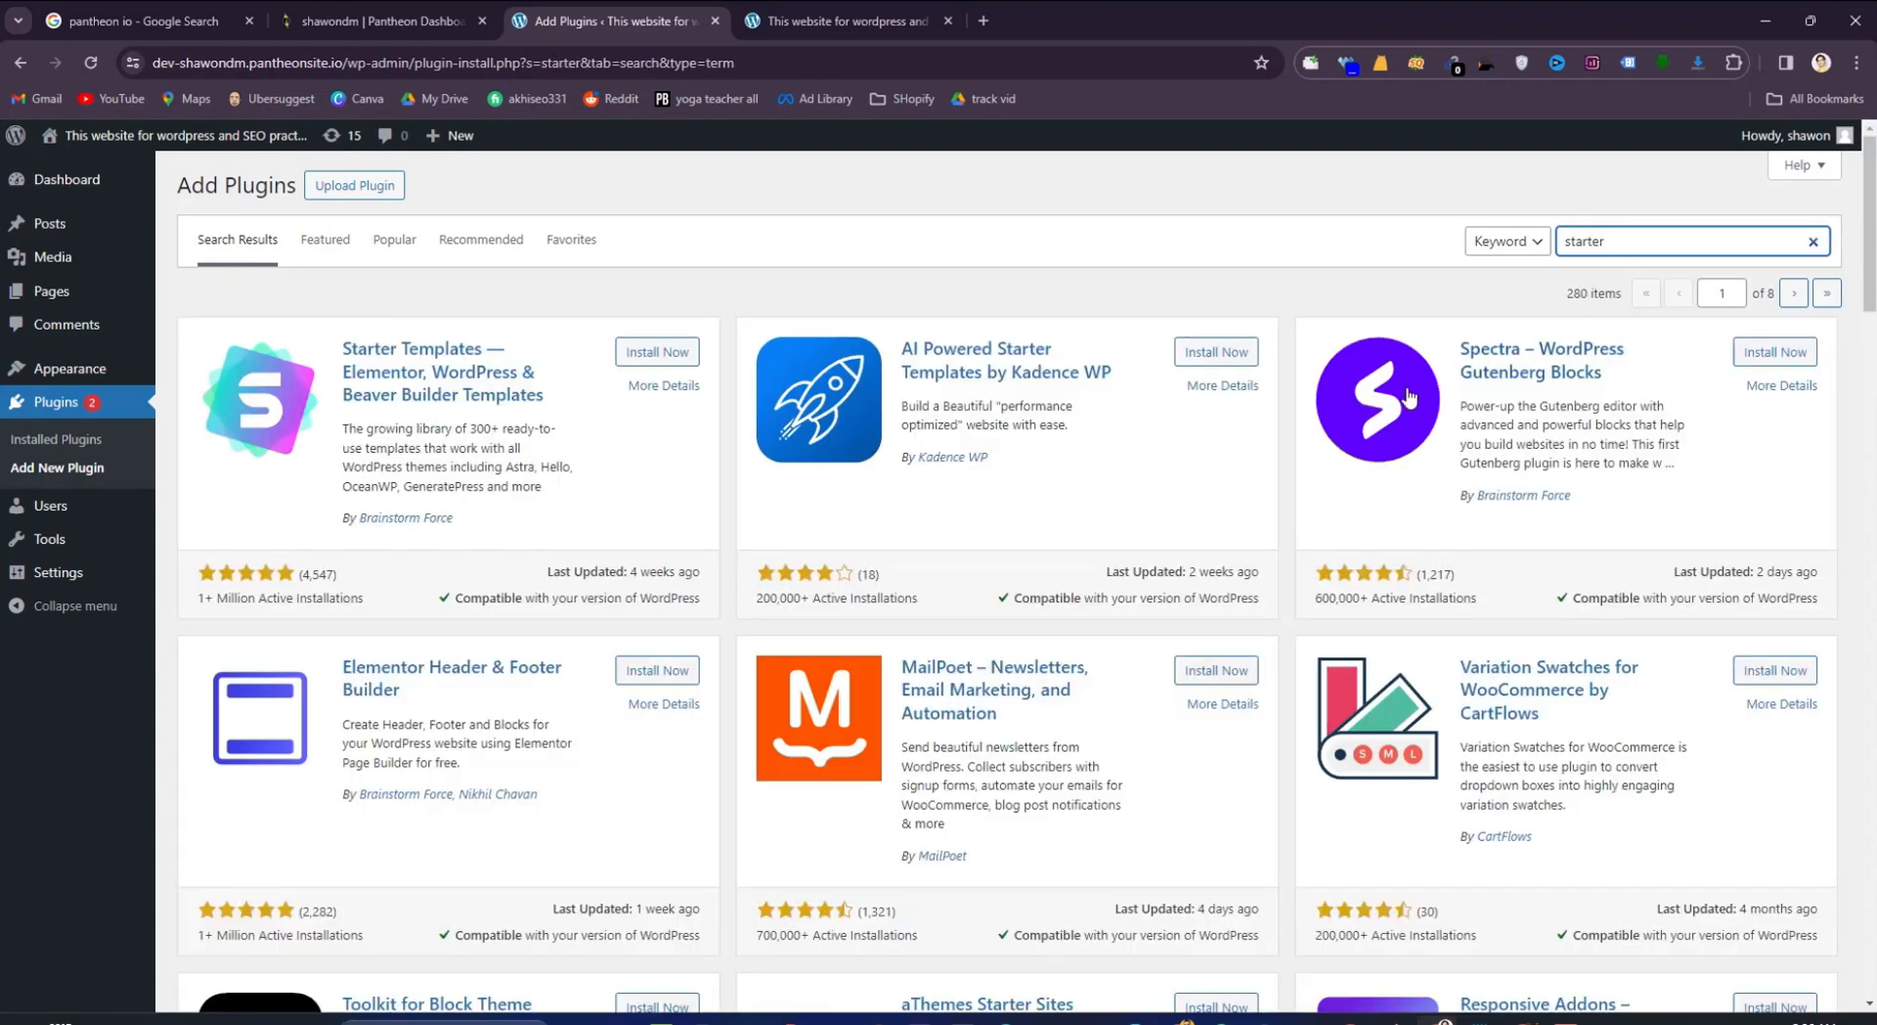
pyautogui.click(651, 352)
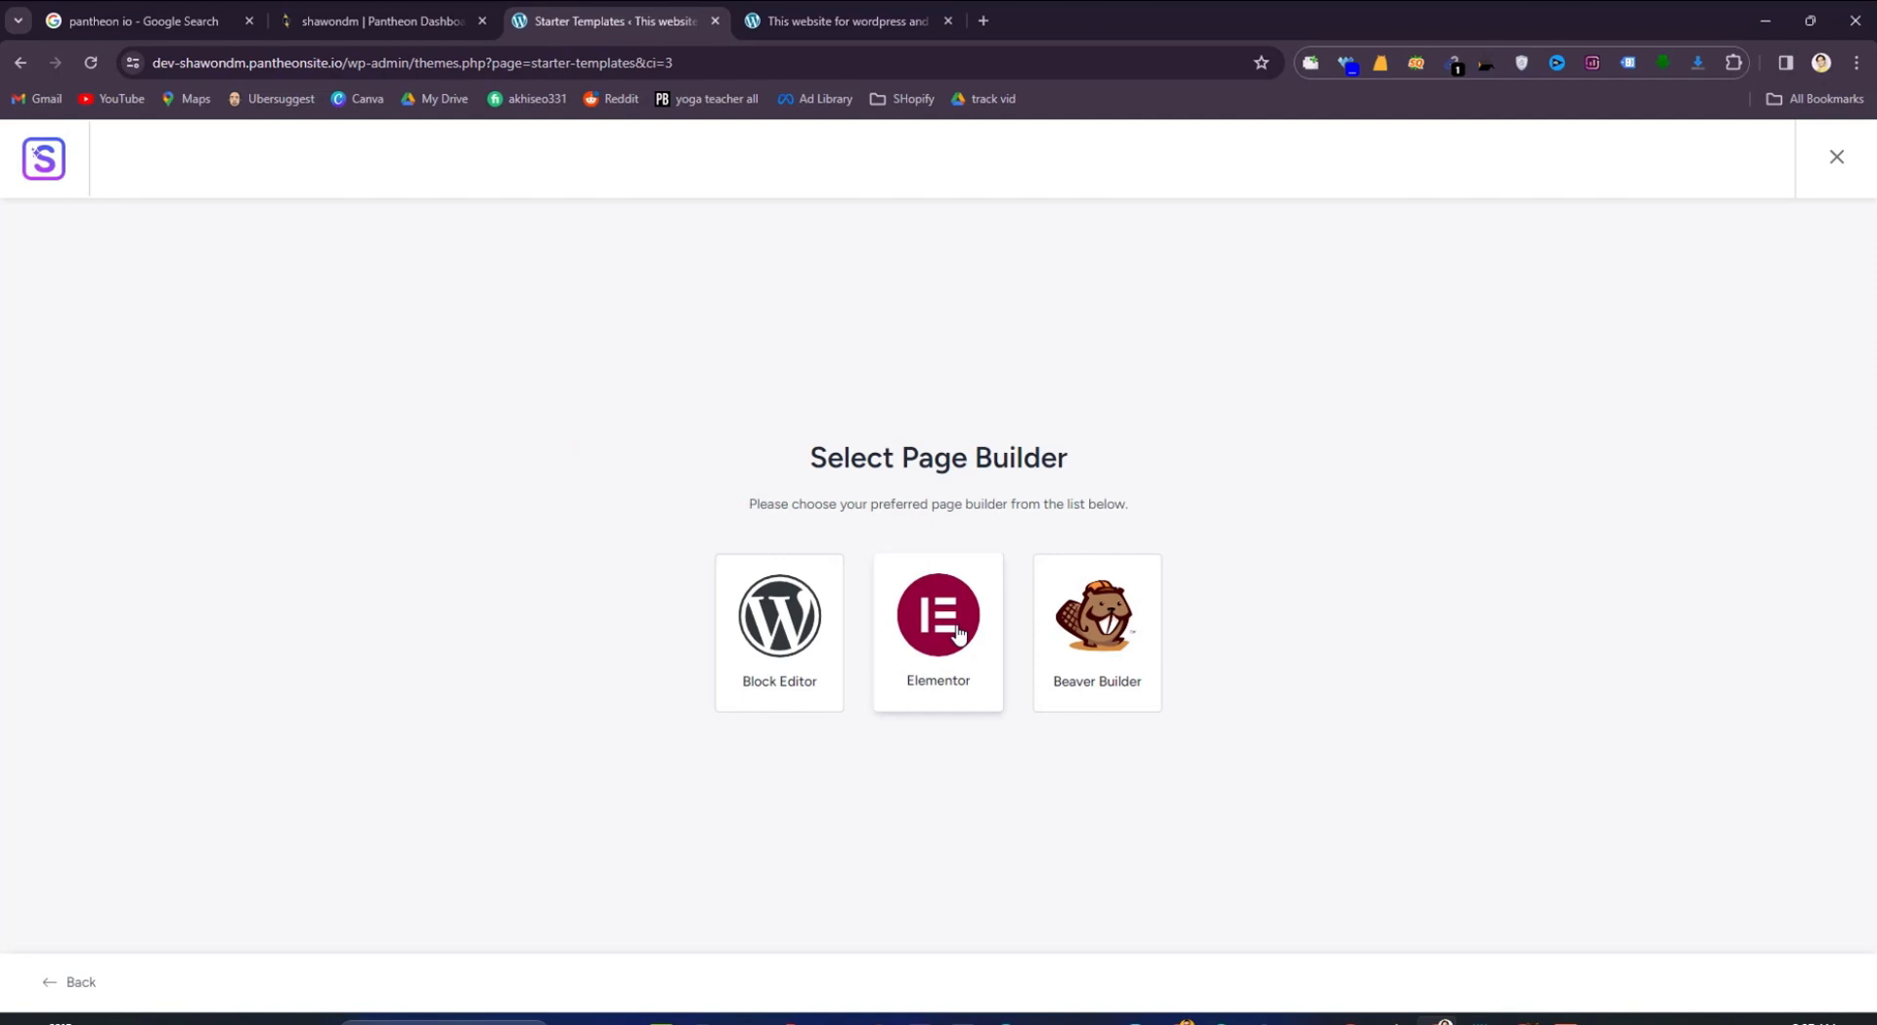
pyautogui.click(959, 634)
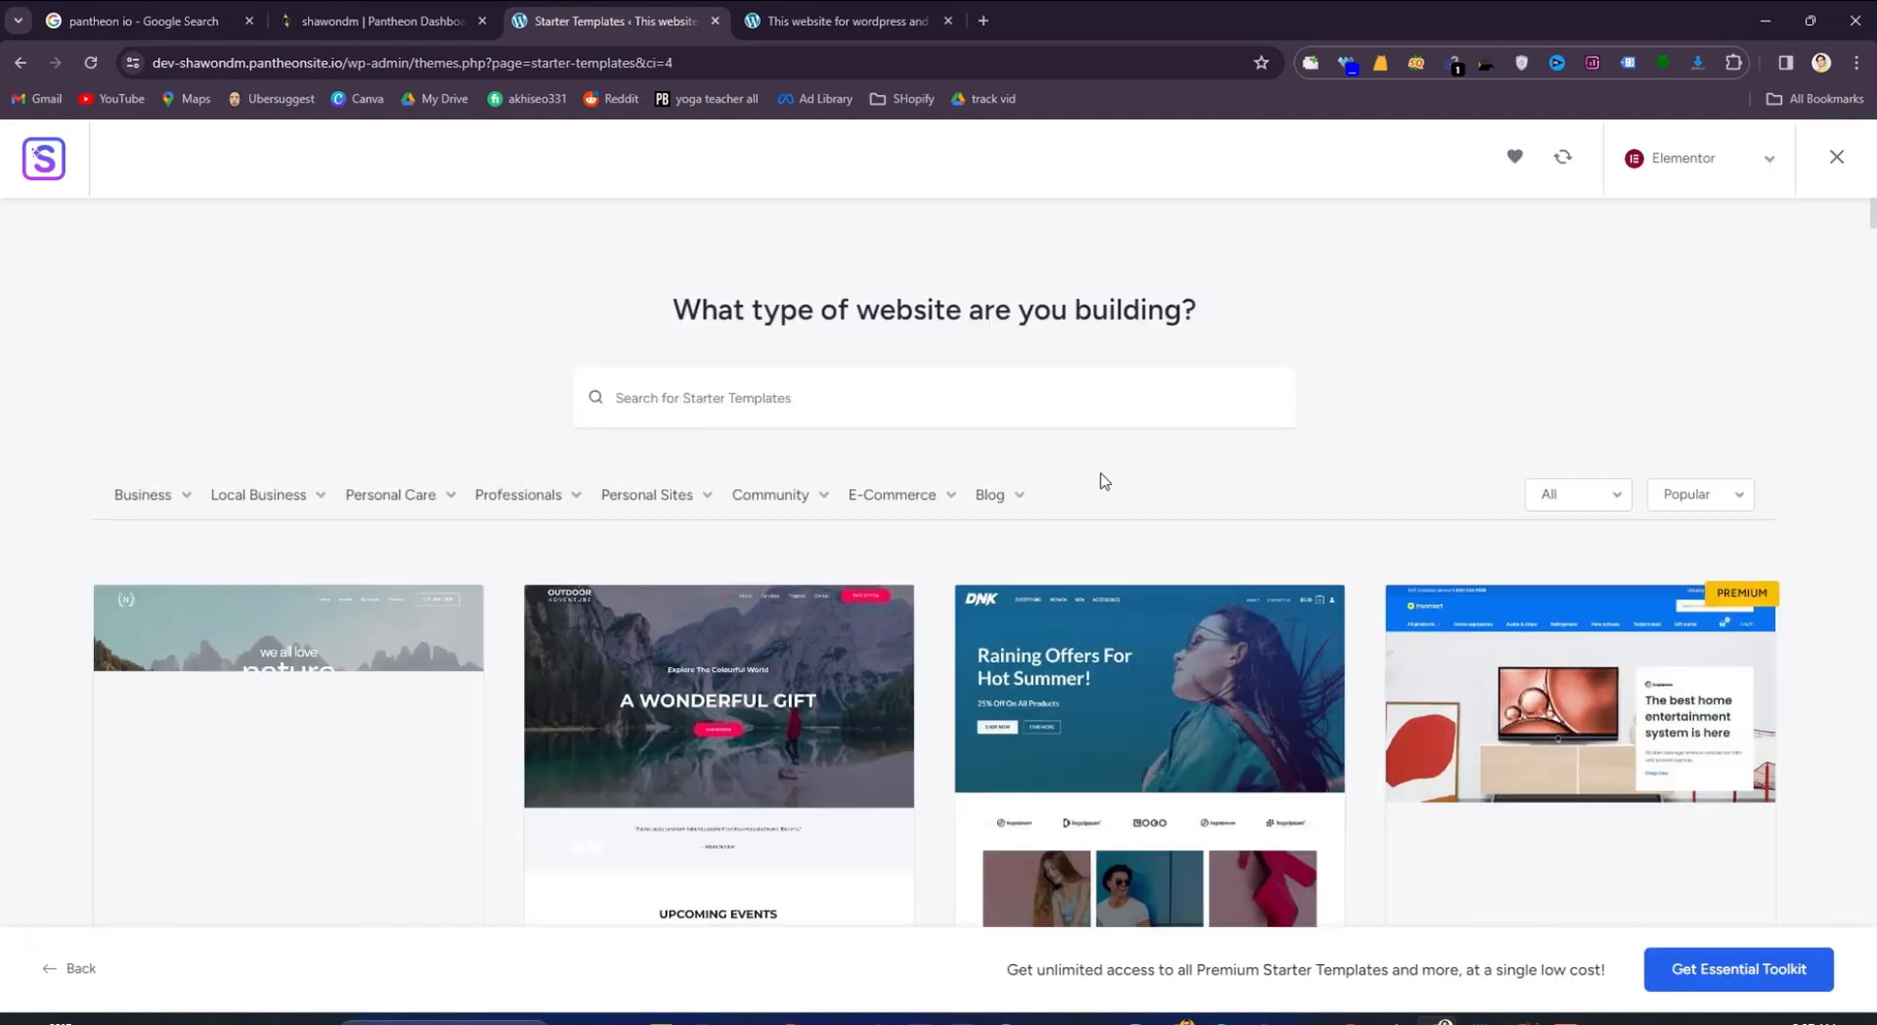
# - Choose the Brandstore template and skip adding a logo
pyautogui.click(1085, 674)
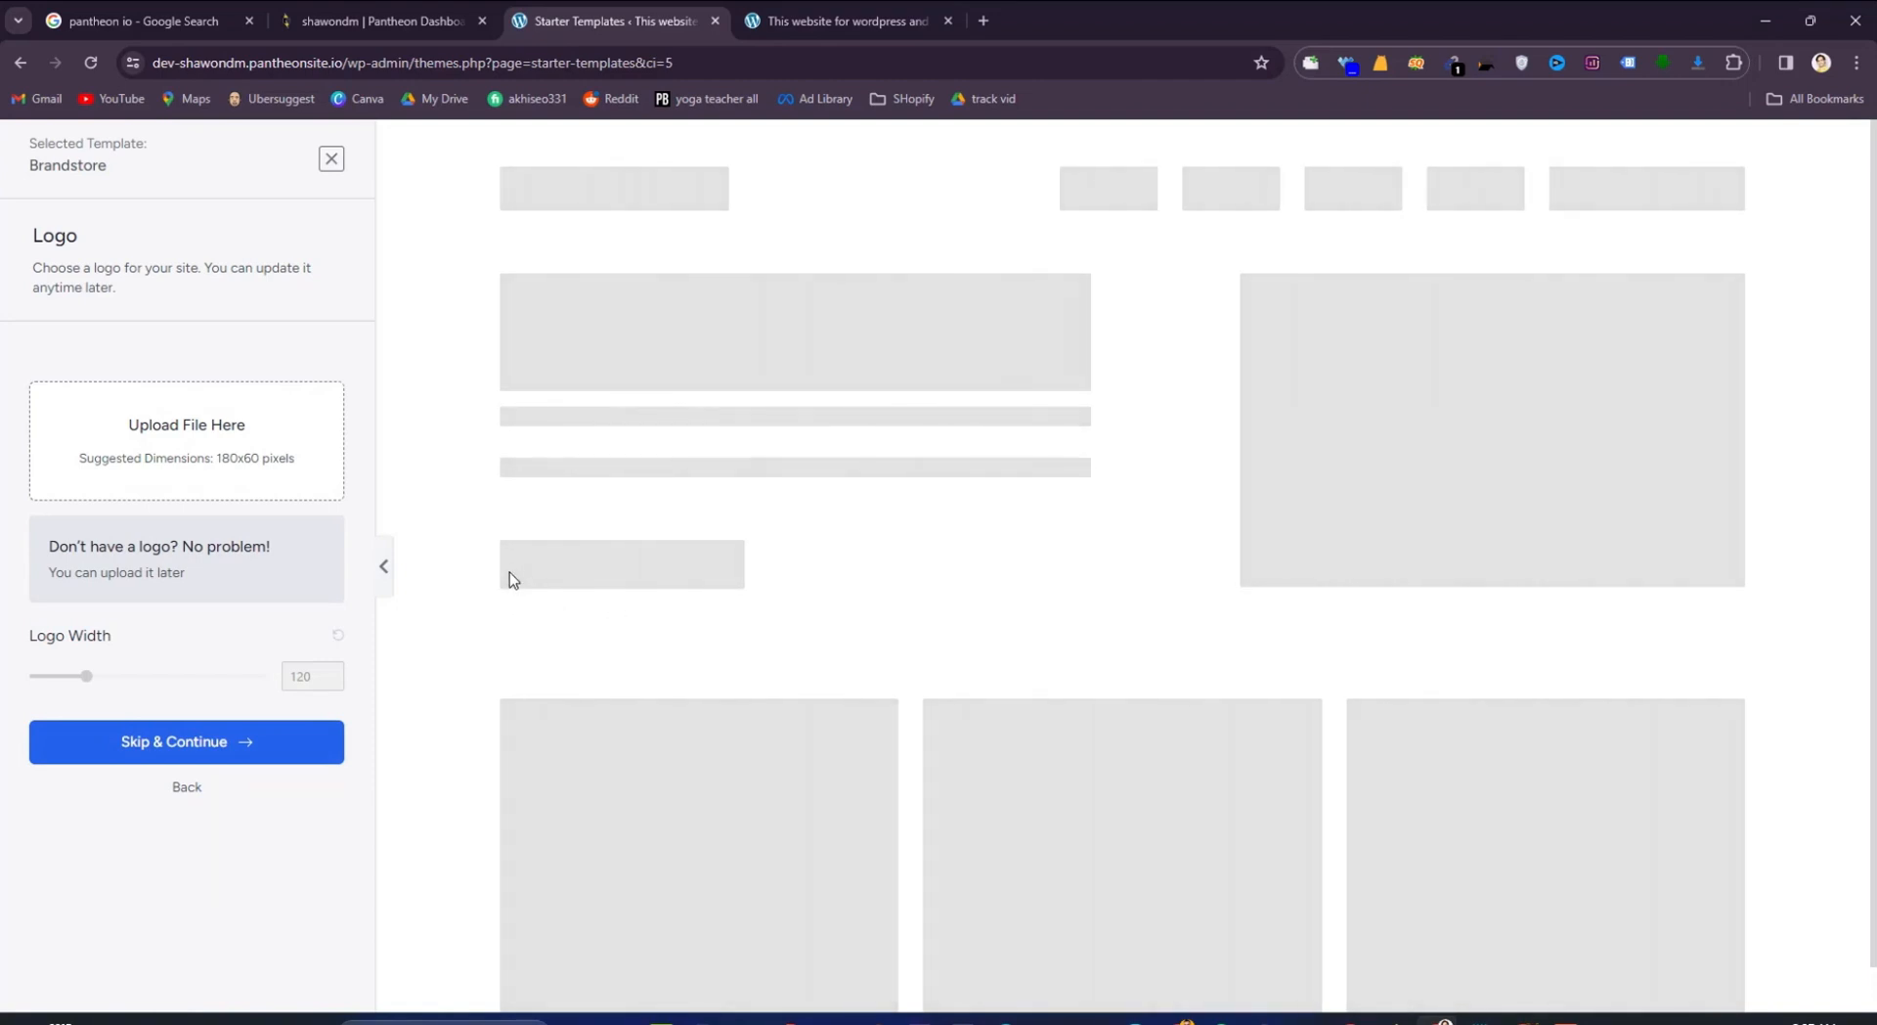
pyautogui.click(192, 749)
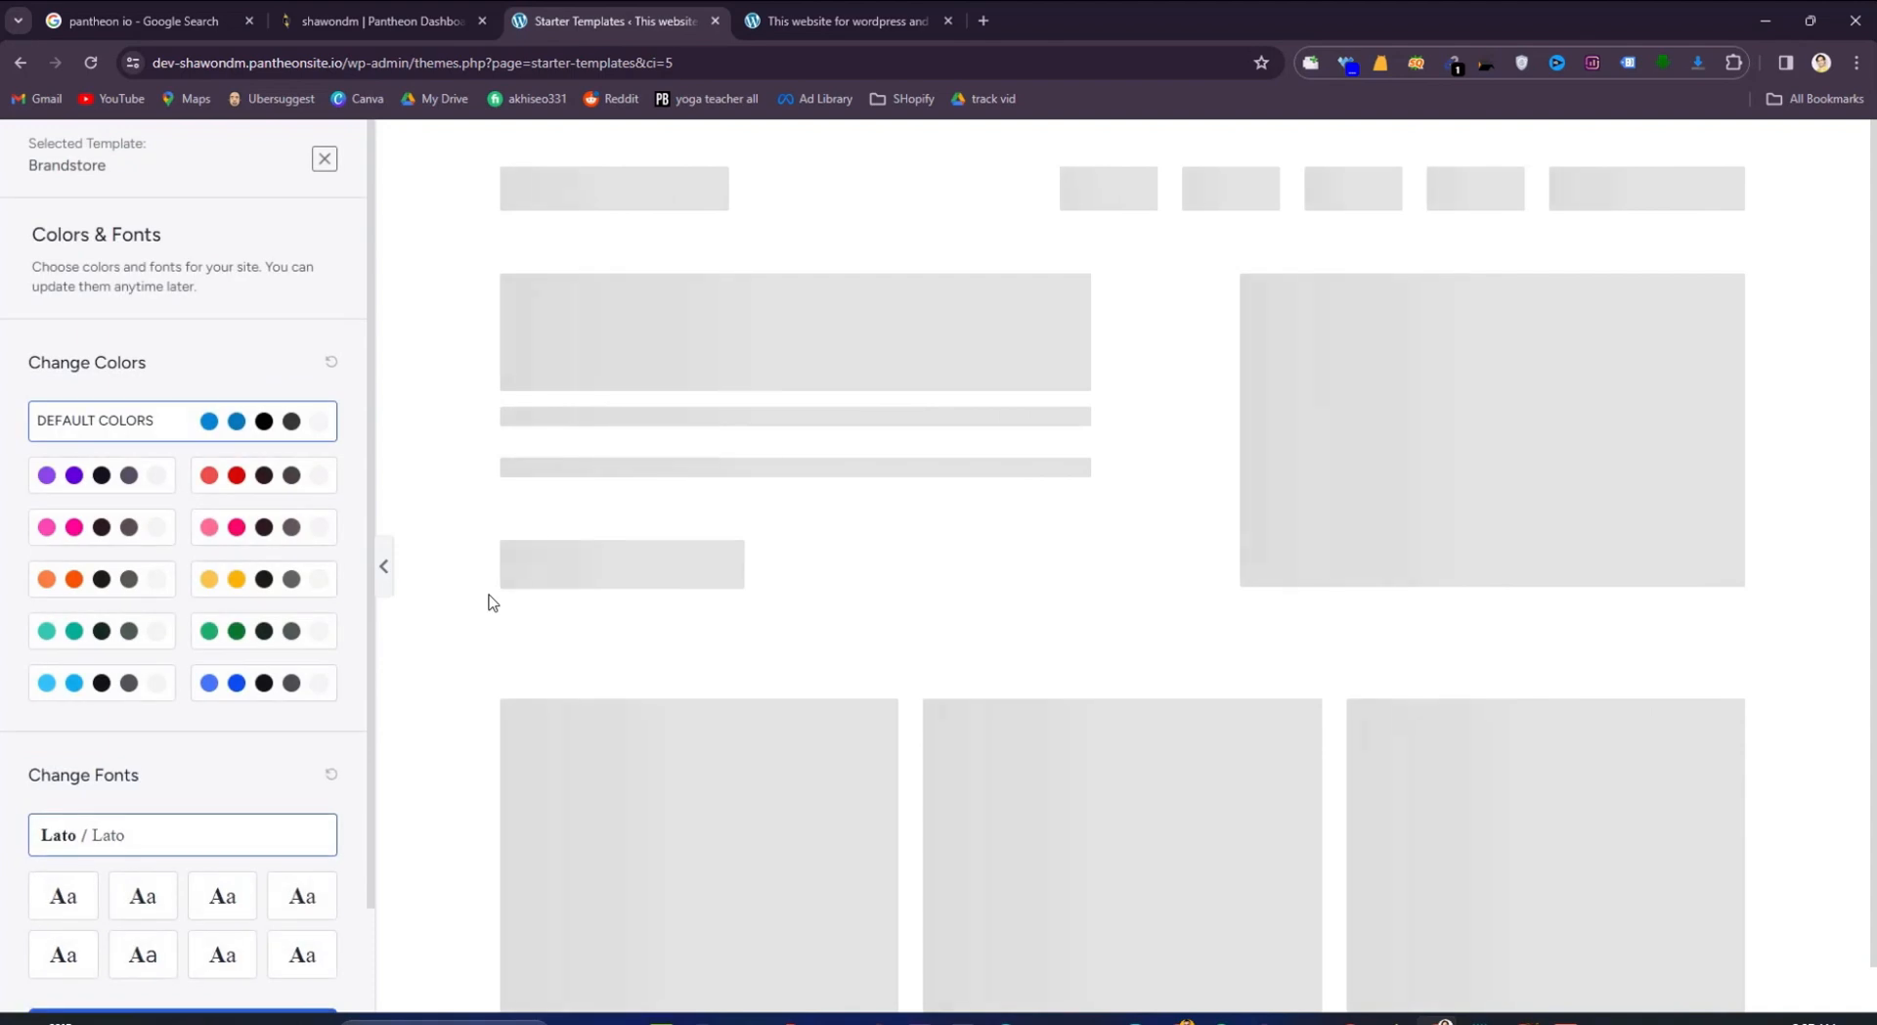
pyautogui.scroll(-2, 285, 565)
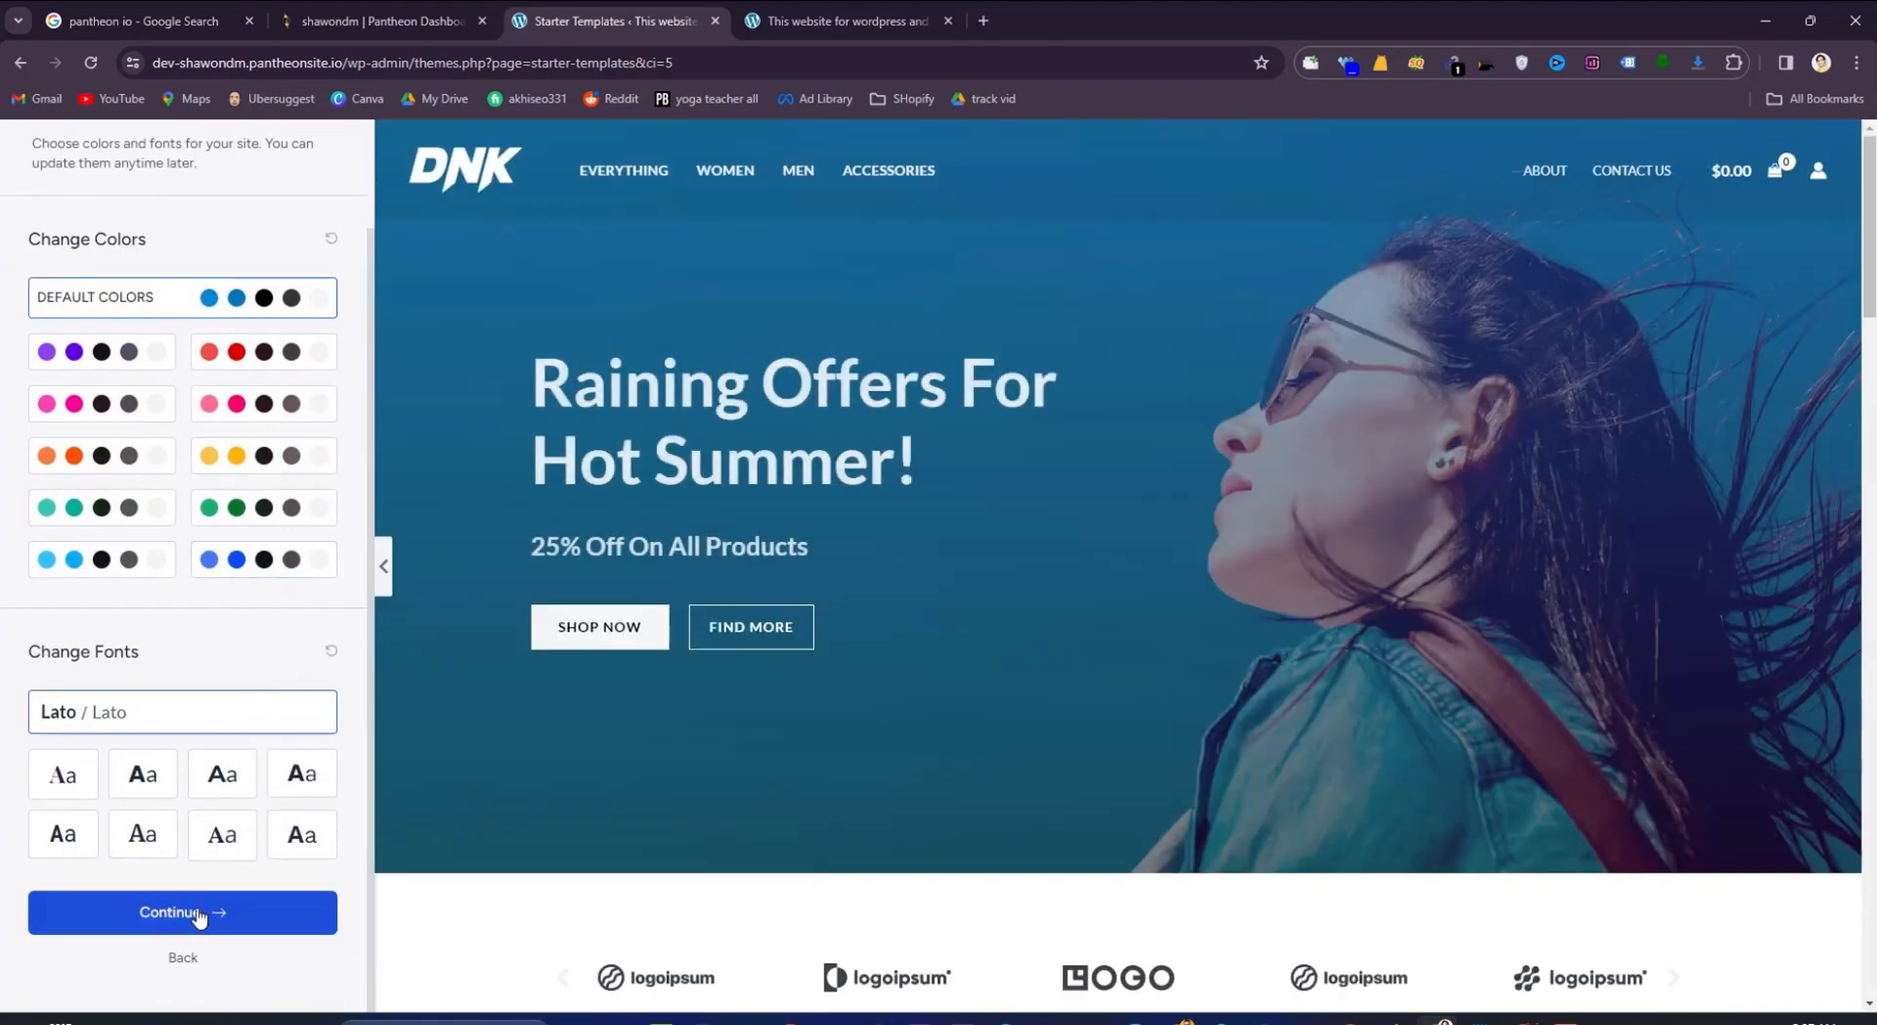
# - Keep default colours and Lato fonts, then resubmit the Brandstore build twice after the CartFlows import error
pyautogui.click(197, 911)
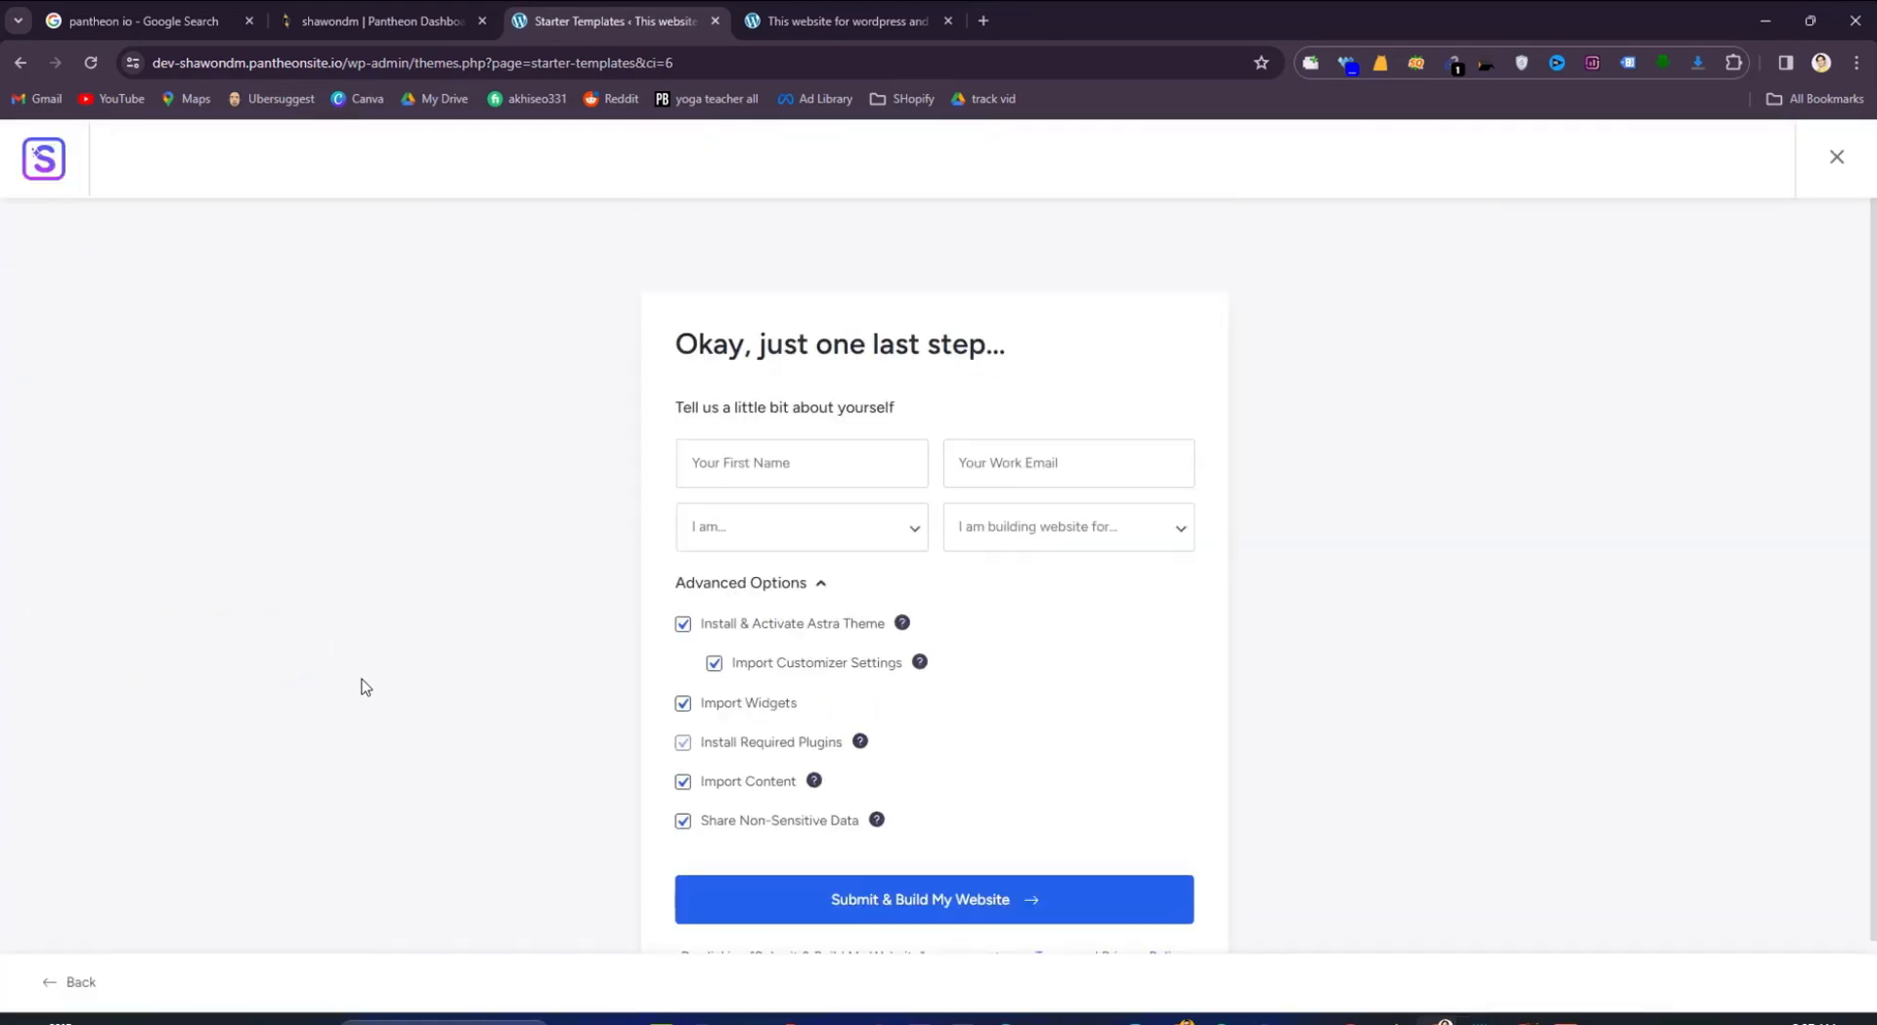
pyautogui.scroll(-1, 976, 641)
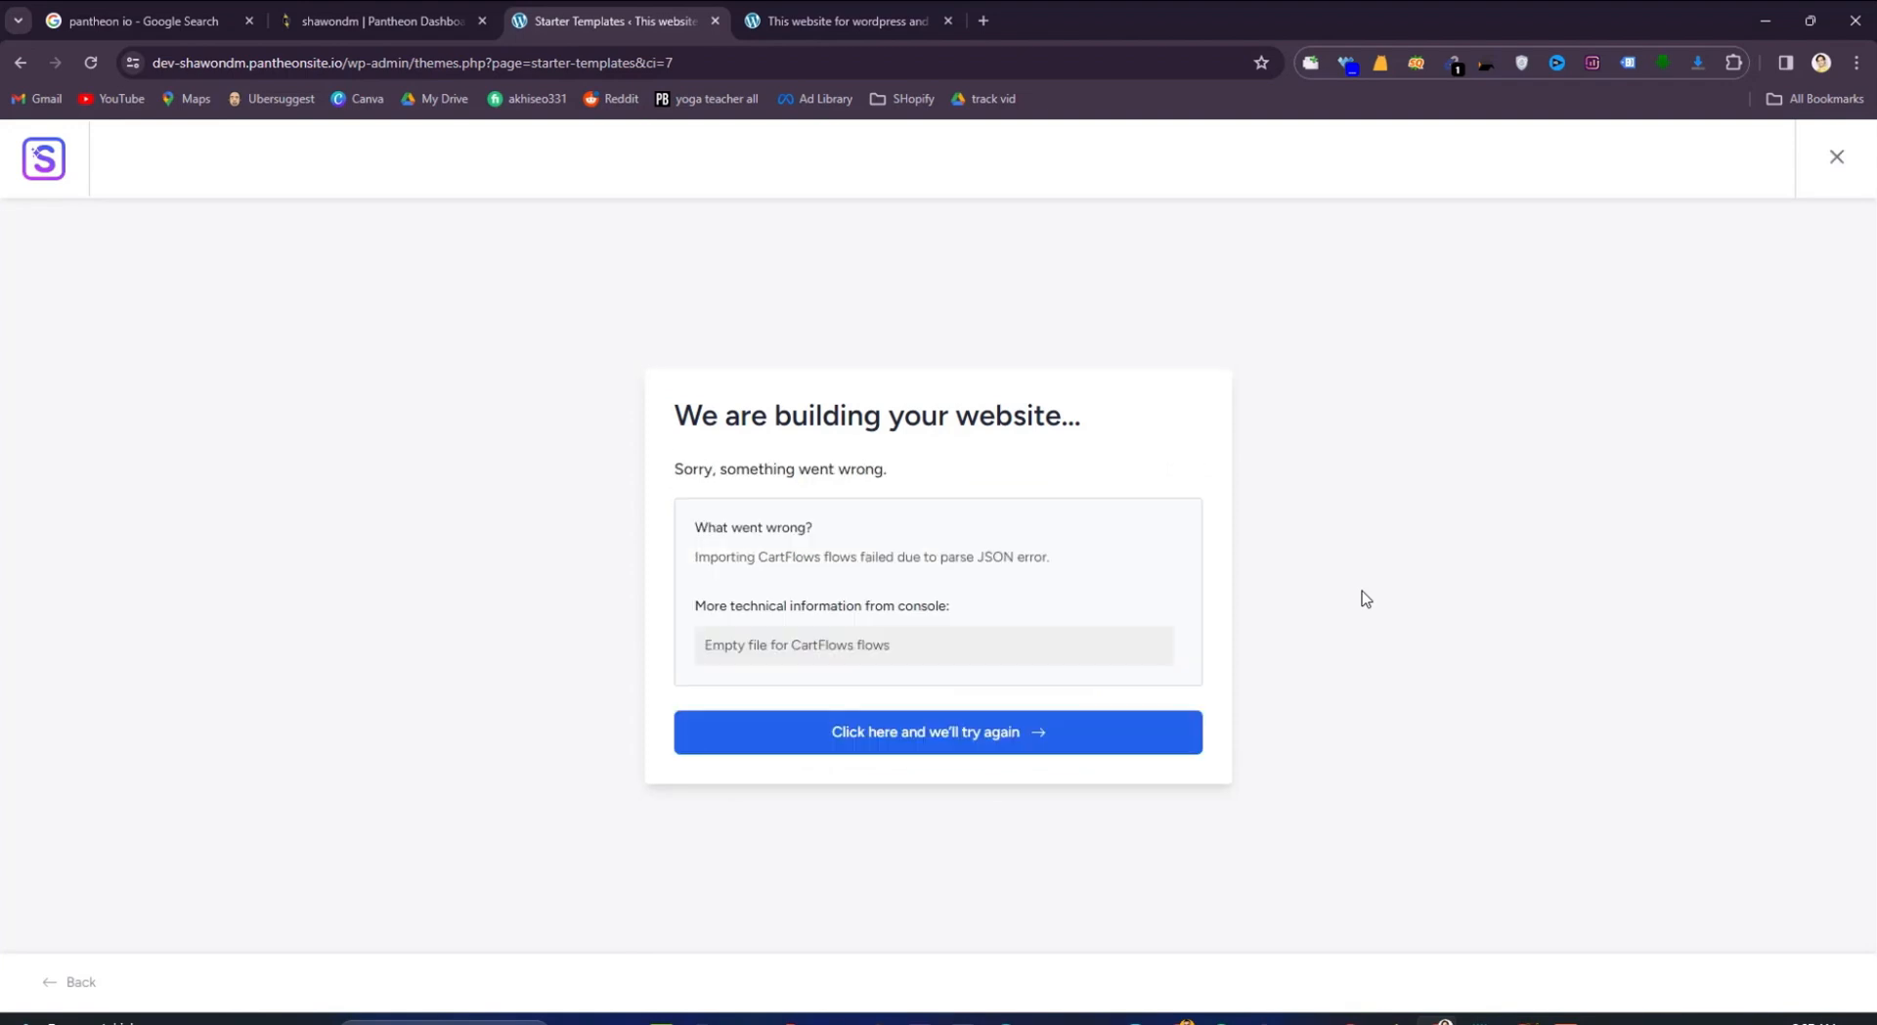
pyautogui.click(892, 735)
pyautogui.click(891, 865)
pyautogui.click(901, 743)
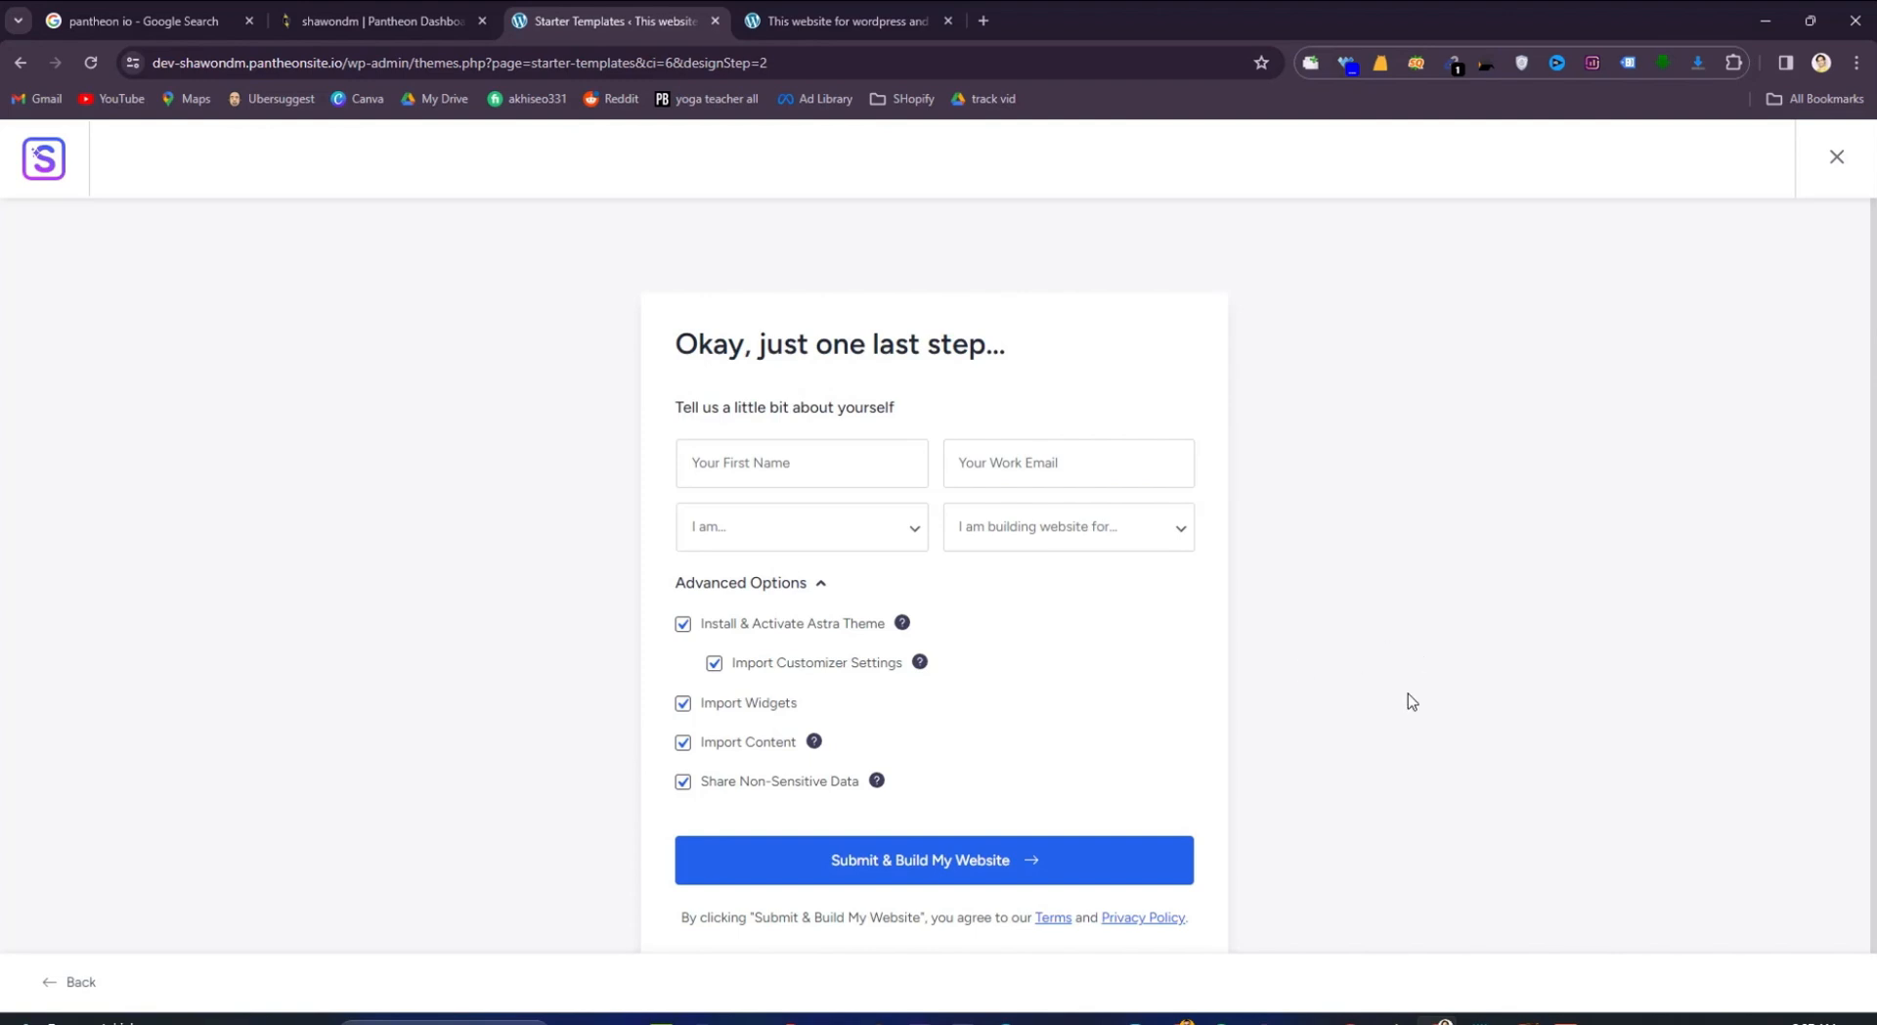
pyautogui.click(884, 869)
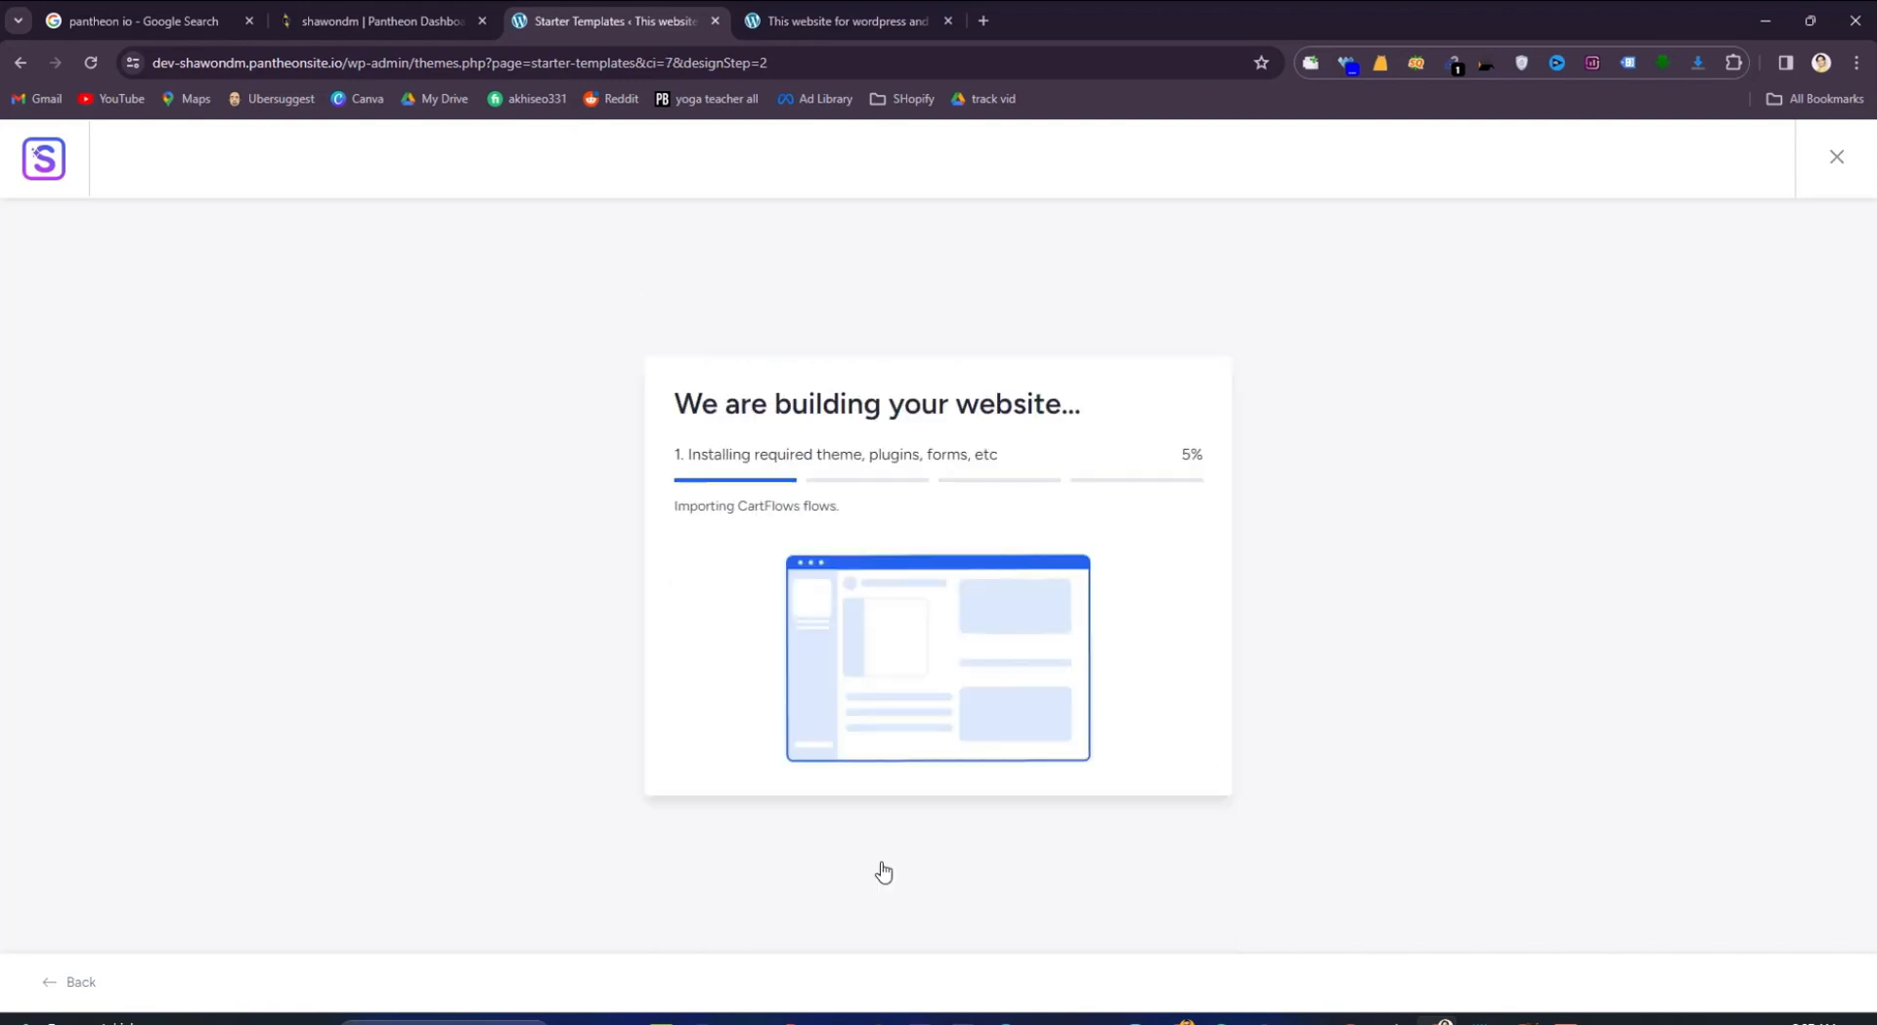